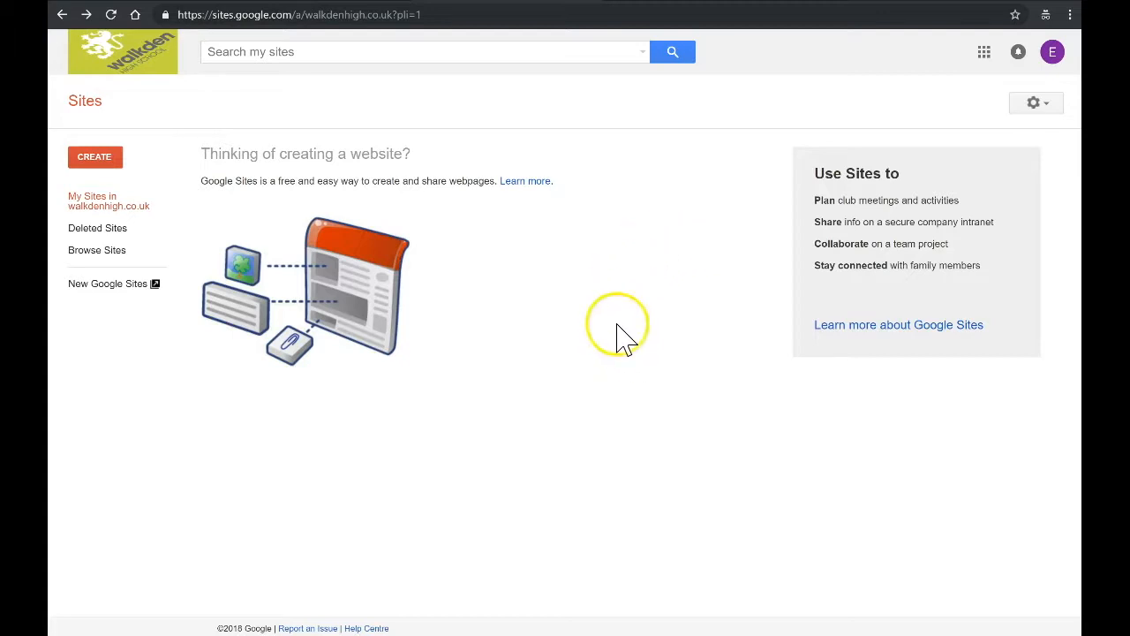
# - Create a website in new Sites
pyautogui.click(95, 157)
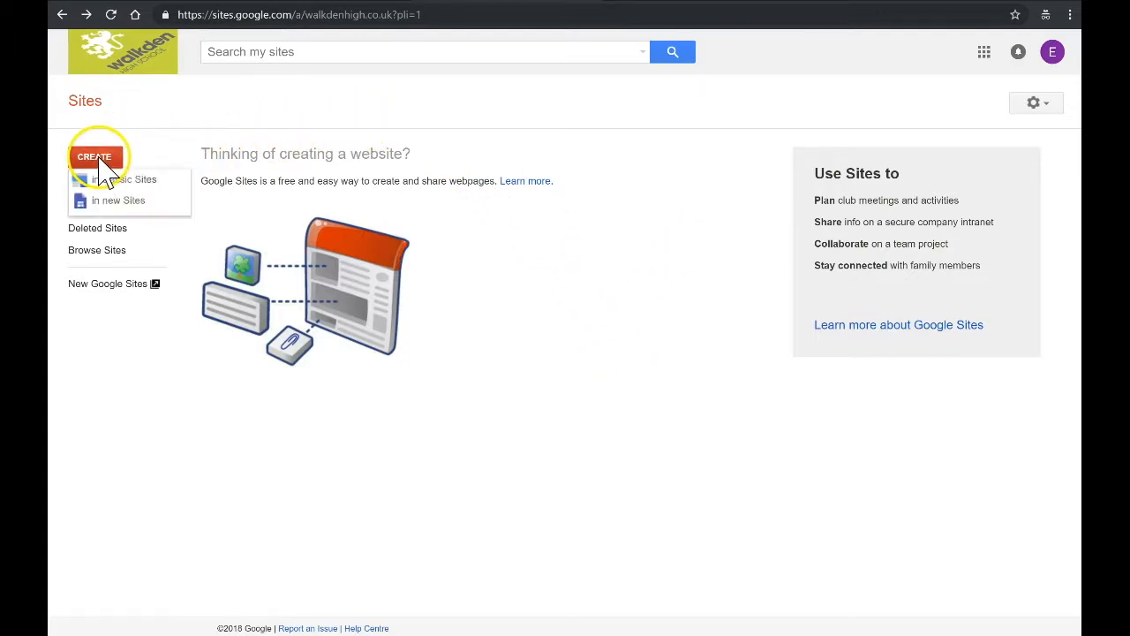
pyautogui.click(141, 217)
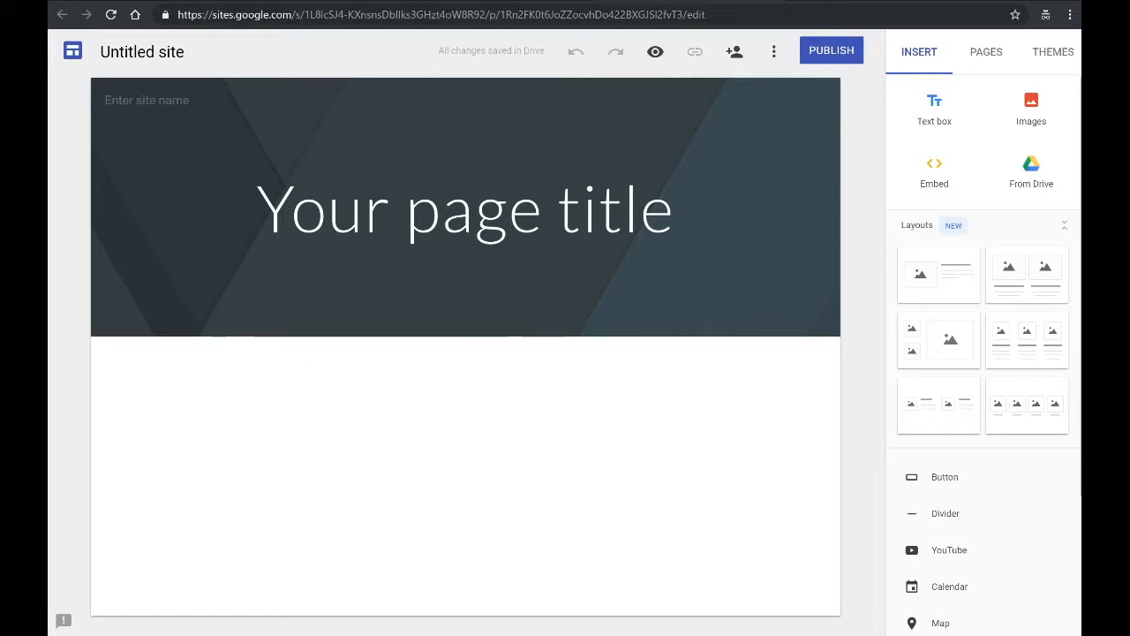
pyautogui.click(442, 300)
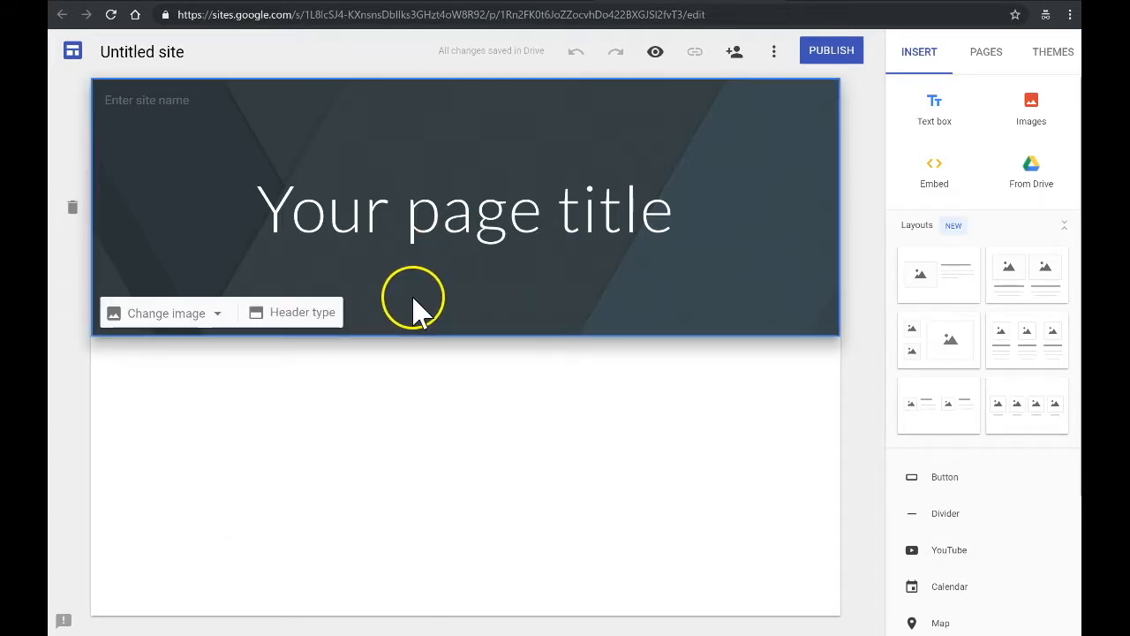
pyautogui.click(213, 314)
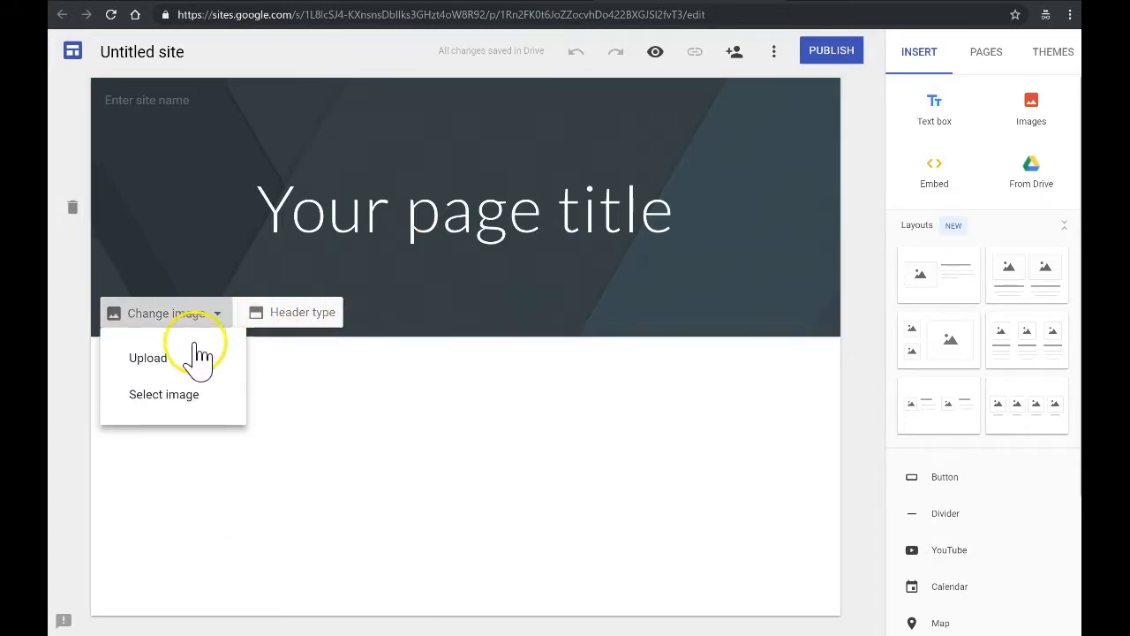
pyautogui.click(181, 369)
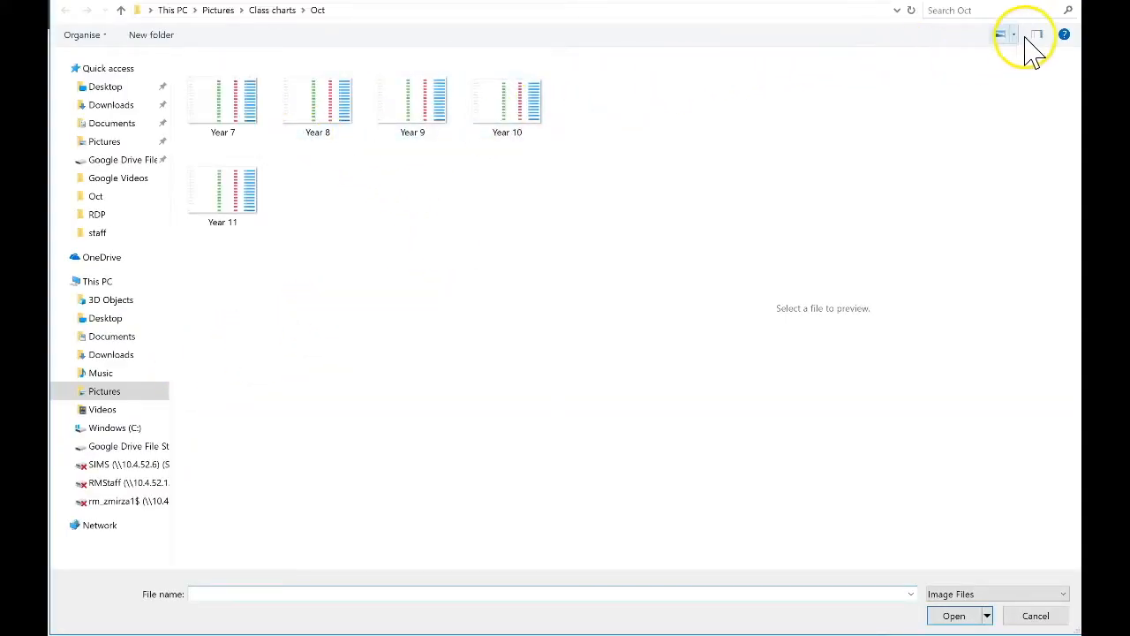
pyautogui.press('Escape')
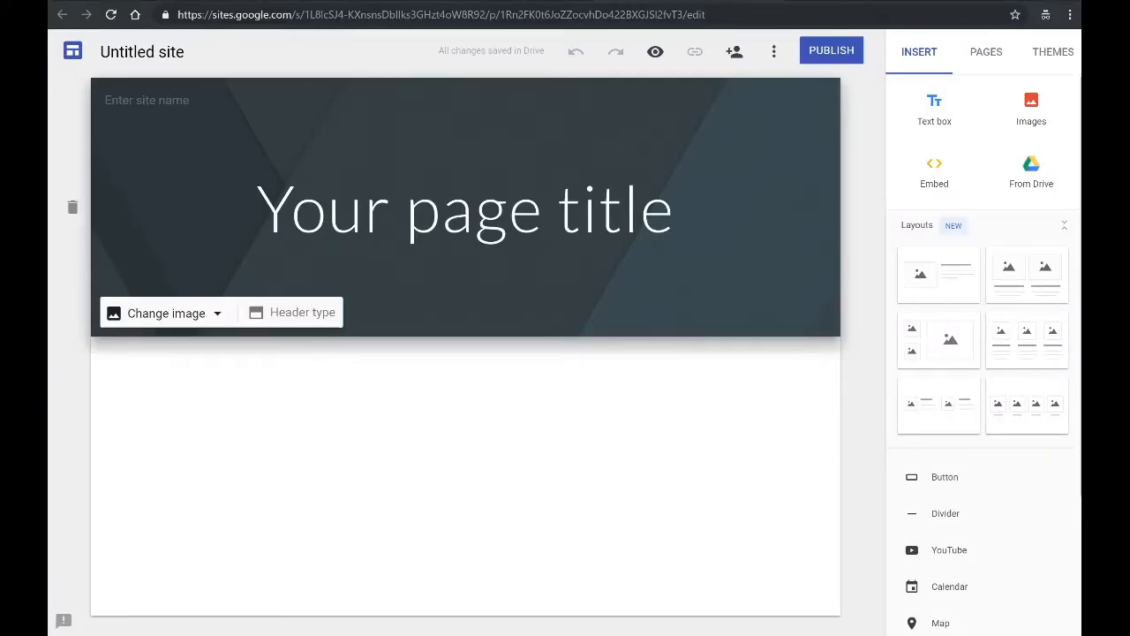
# - Replace the header image with the Everything Google G Suite banner from the Google Sites > Banners folder in Google Drive
pyautogui.click(221, 319)
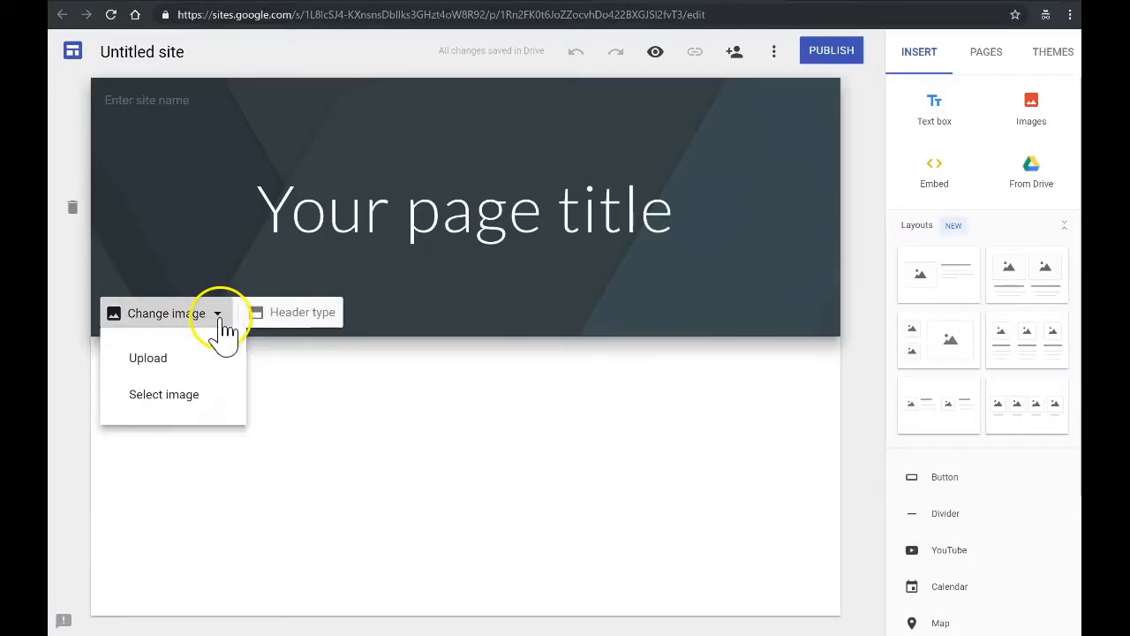
pyautogui.click(175, 402)
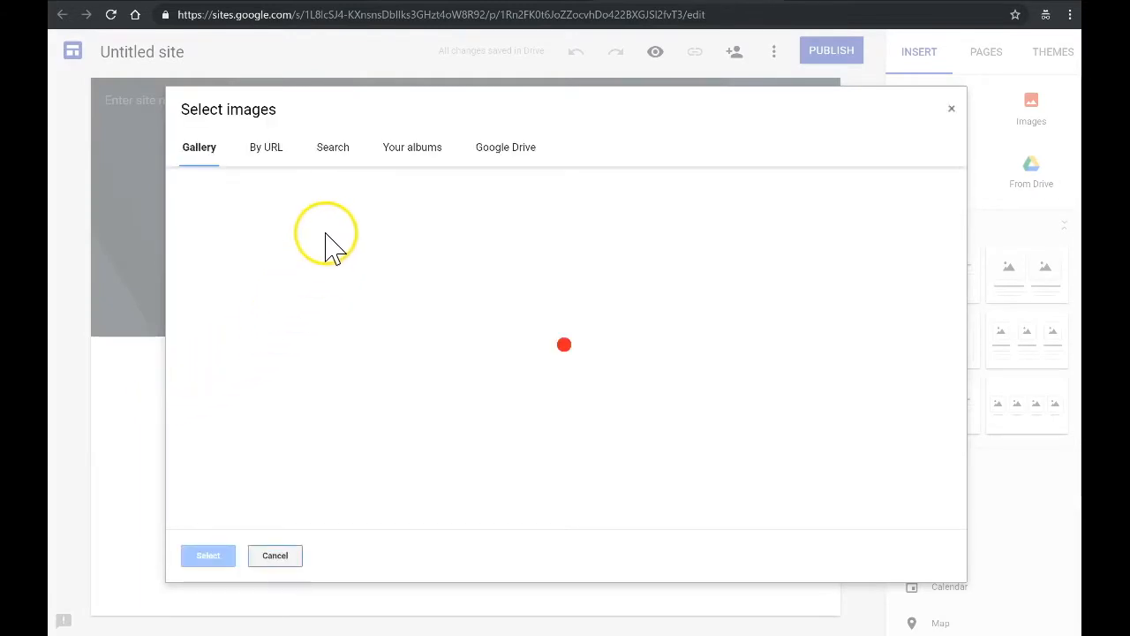
pyautogui.click(514, 152)
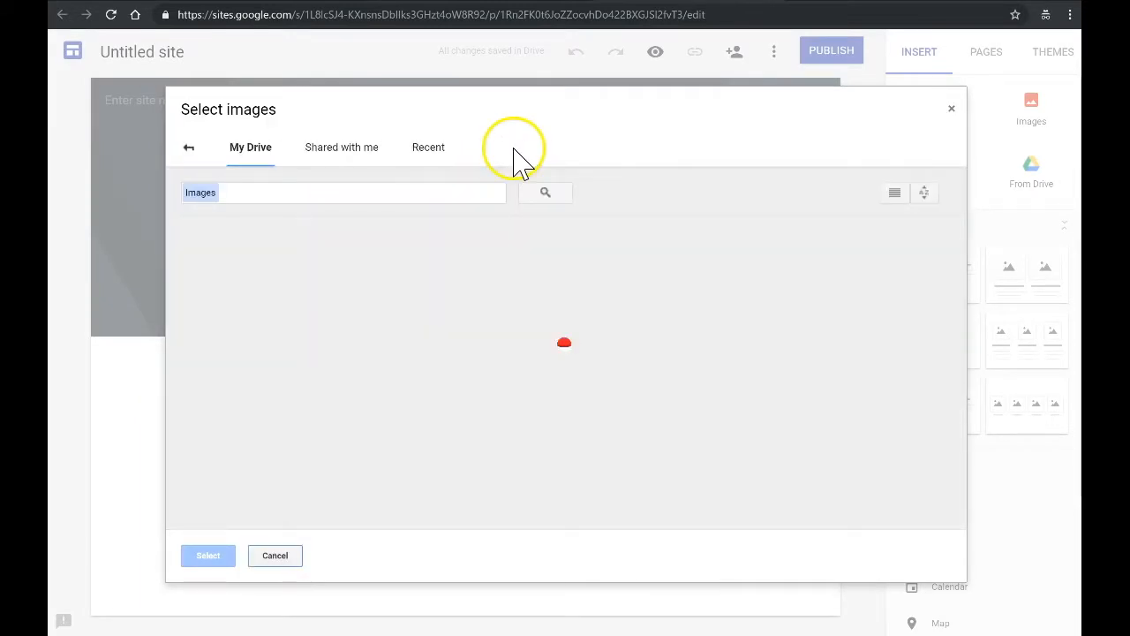
pyautogui.doubleClick(395, 297)
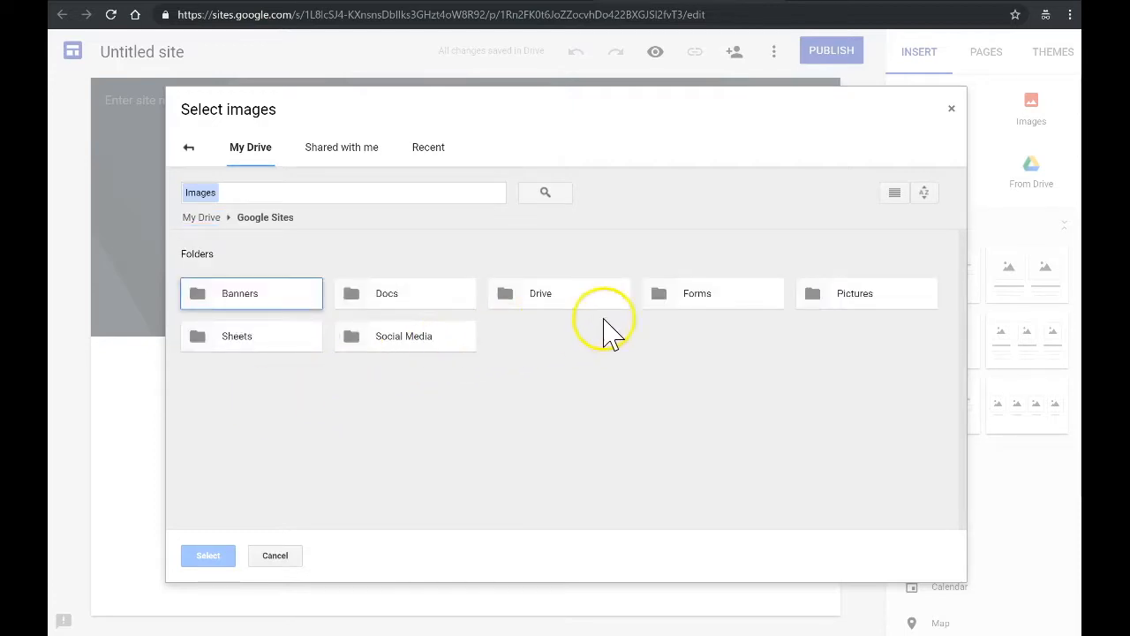
pyautogui.doubleClick(277, 300)
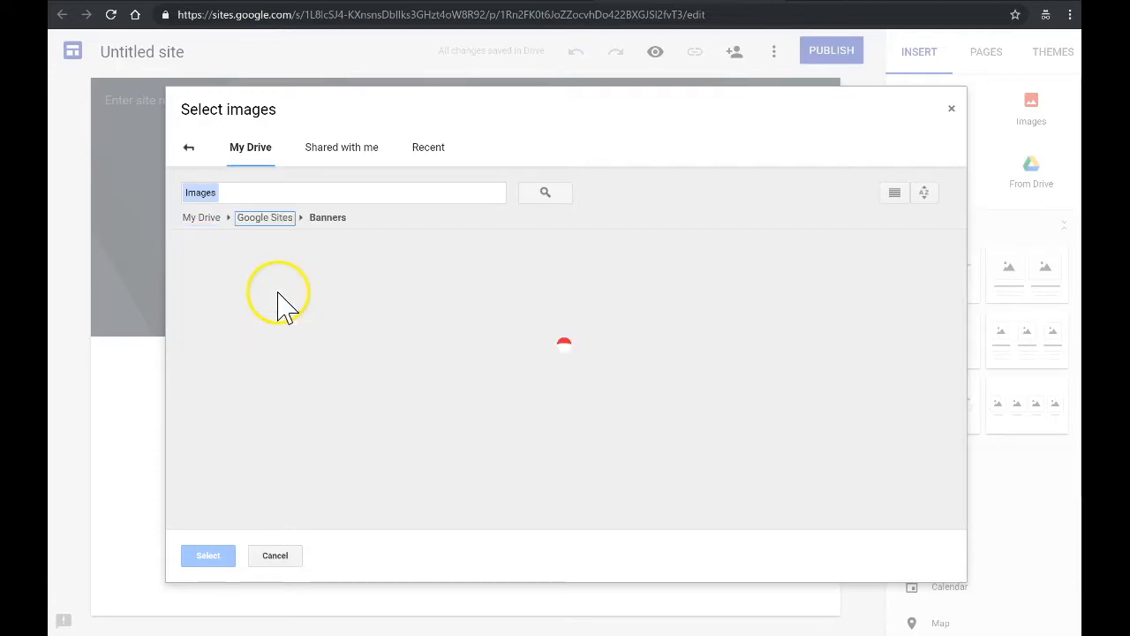
pyautogui.doubleClick(274, 331)
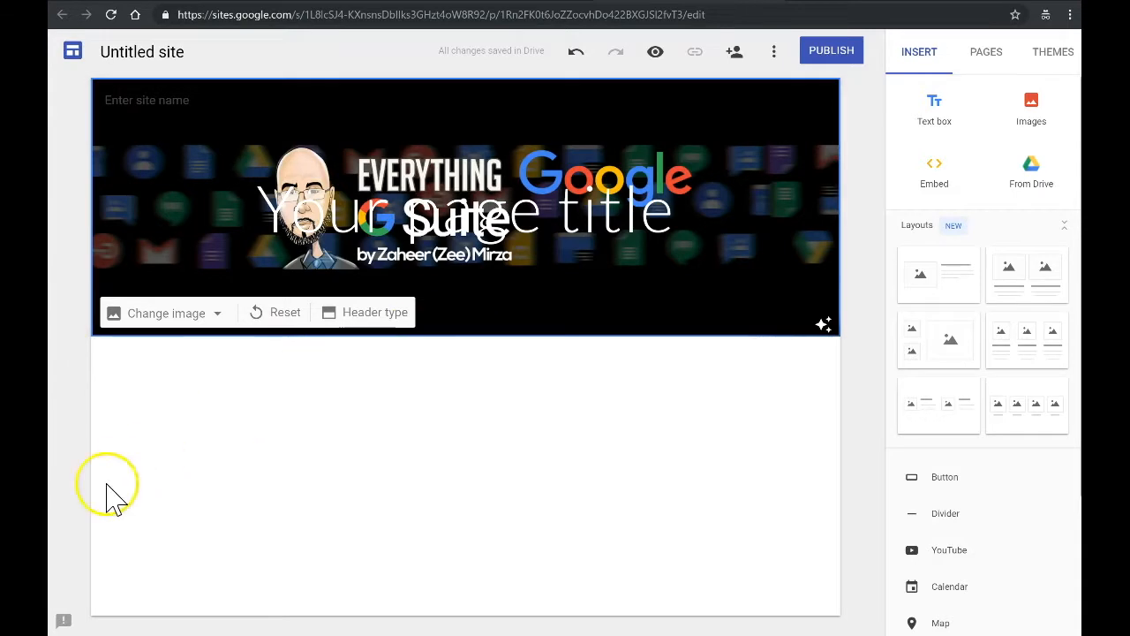
# - Name the site document "Everything Google"
pyautogui.click(196, 53)
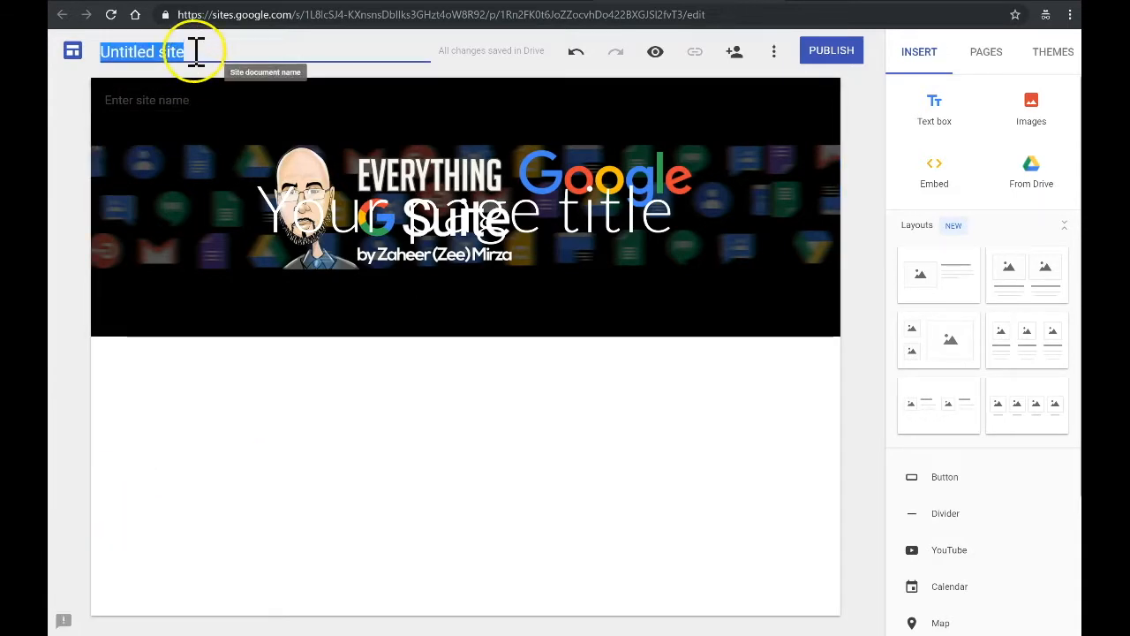
pyautogui.write('Everything Google')
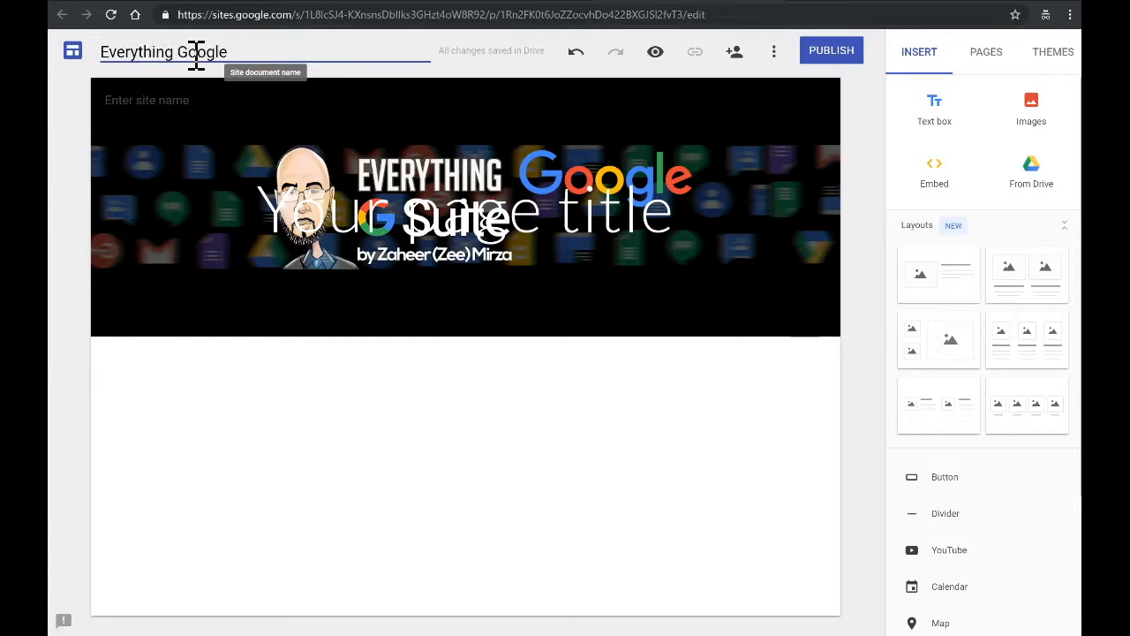
pyautogui.click(530, 376)
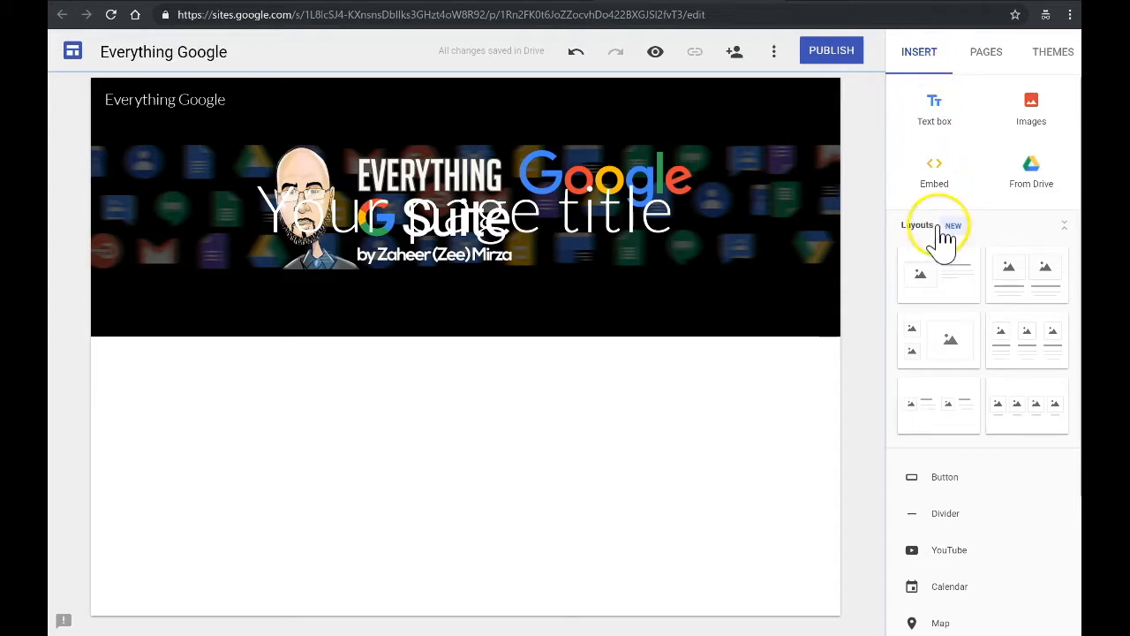
pyautogui.scroll(-1, 982, 539)
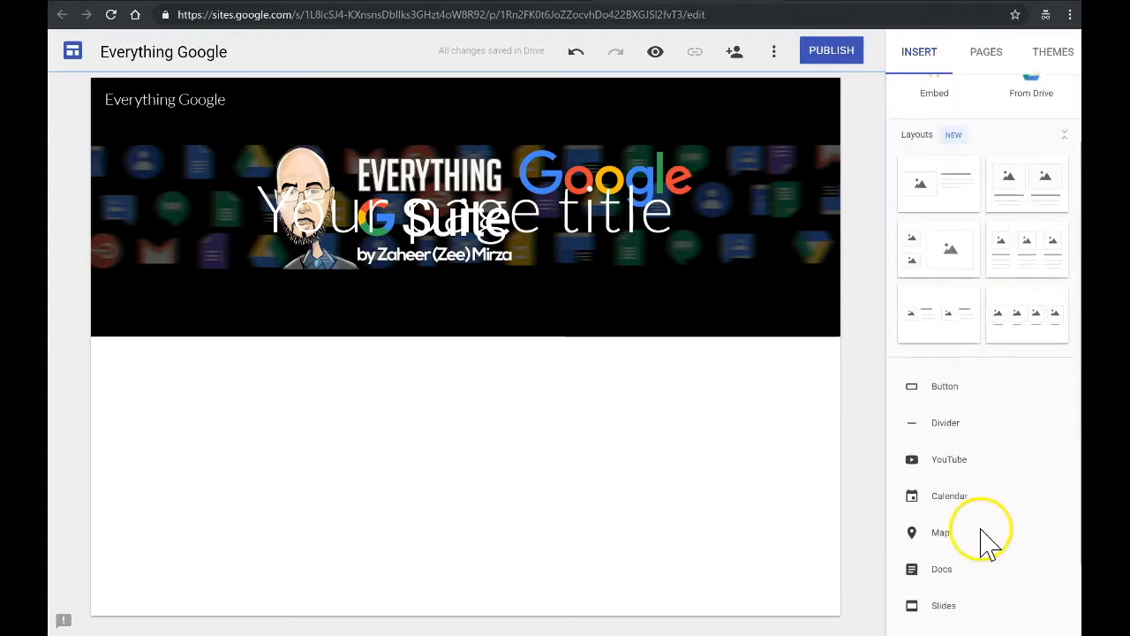
pyautogui.scroll(-1, 987, 539)
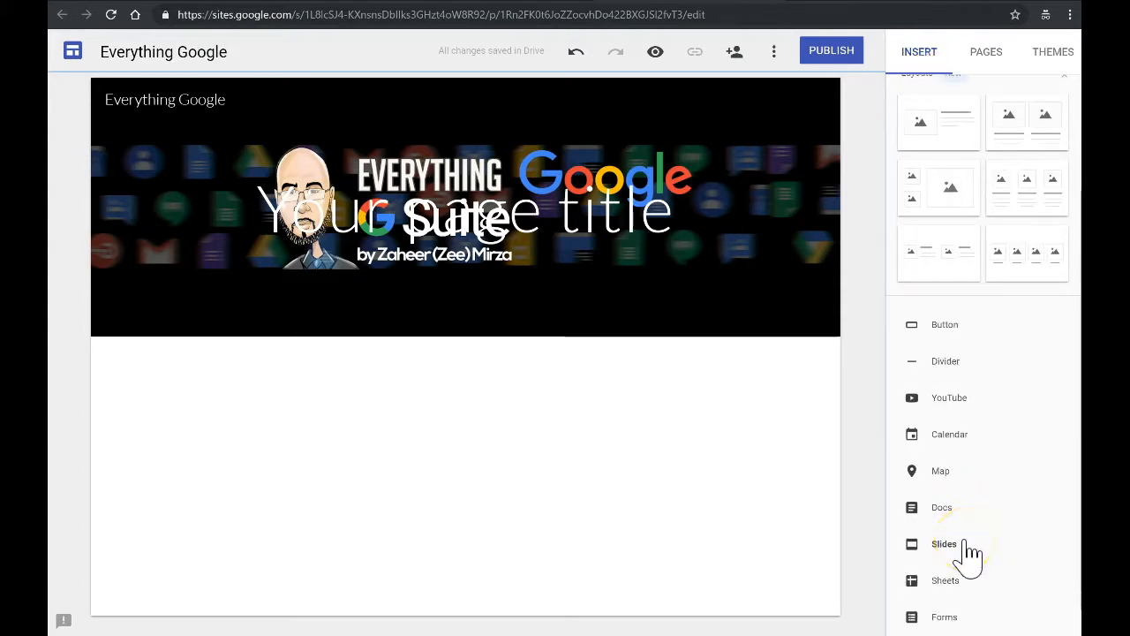
pyautogui.scroll(2, 969, 487)
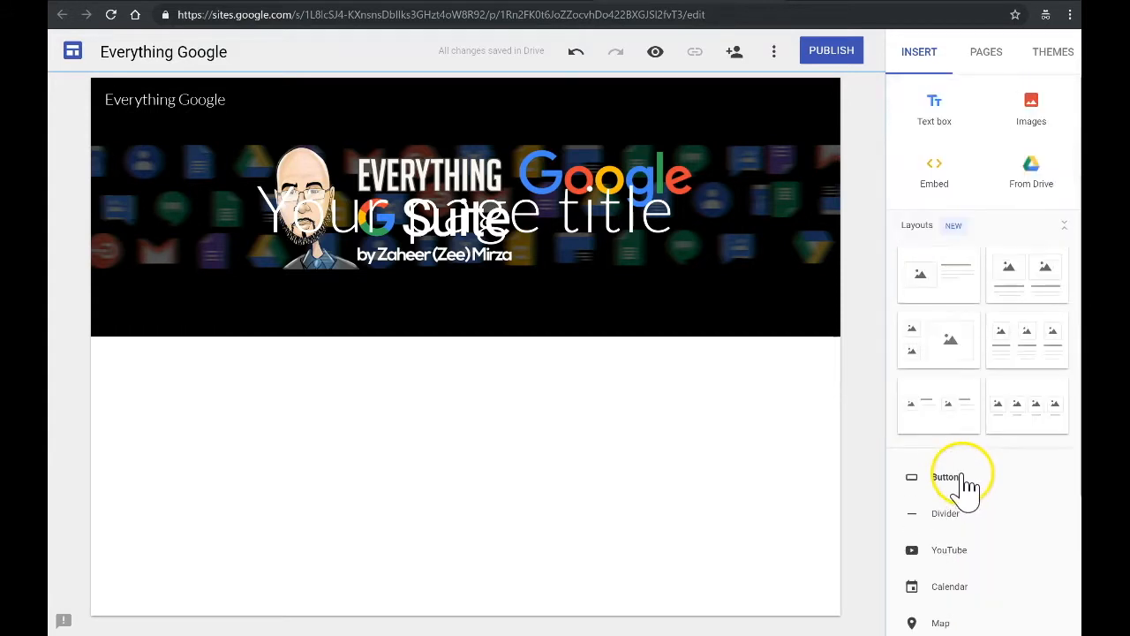
pyautogui.click(982, 55)
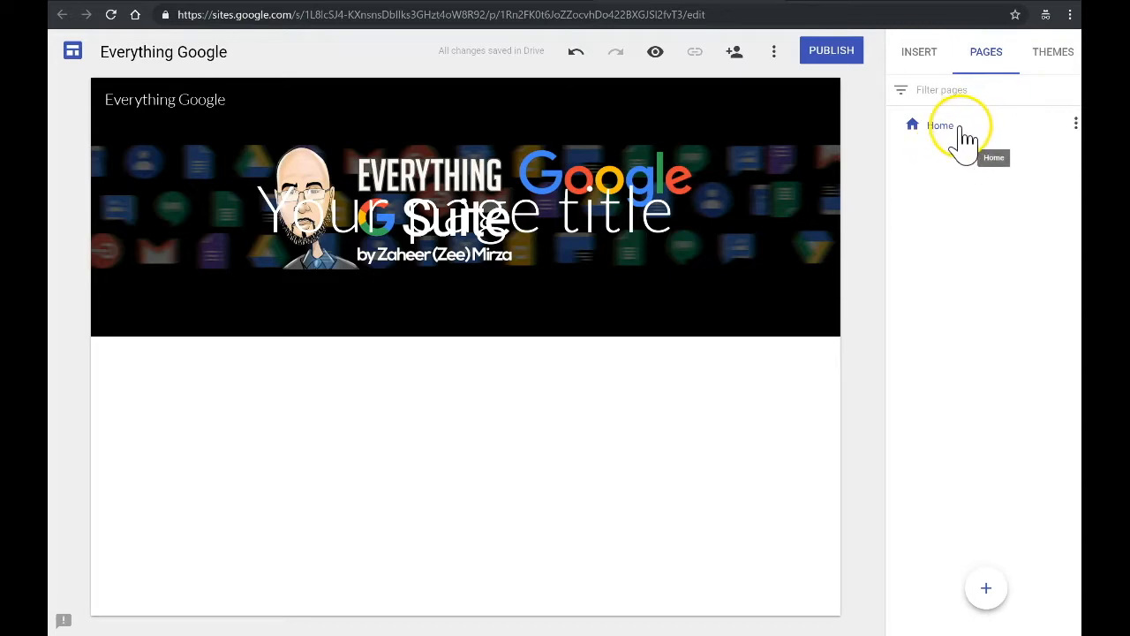
# - Apply the Impression theme to the site
pyautogui.click(1055, 57)
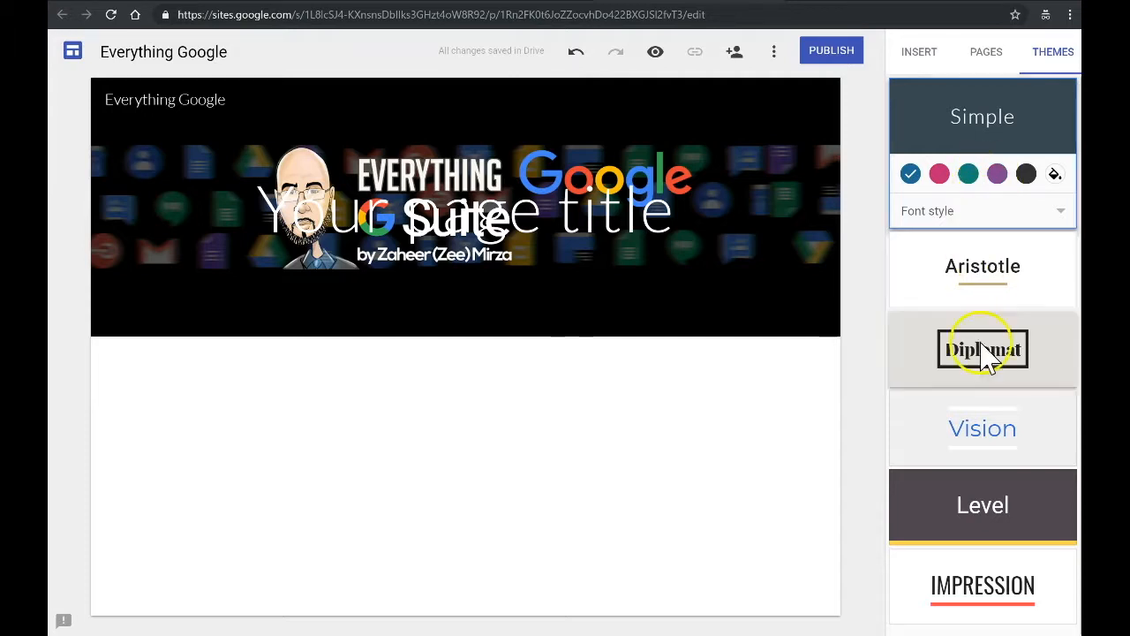
pyautogui.scroll(-2, 1003, 484)
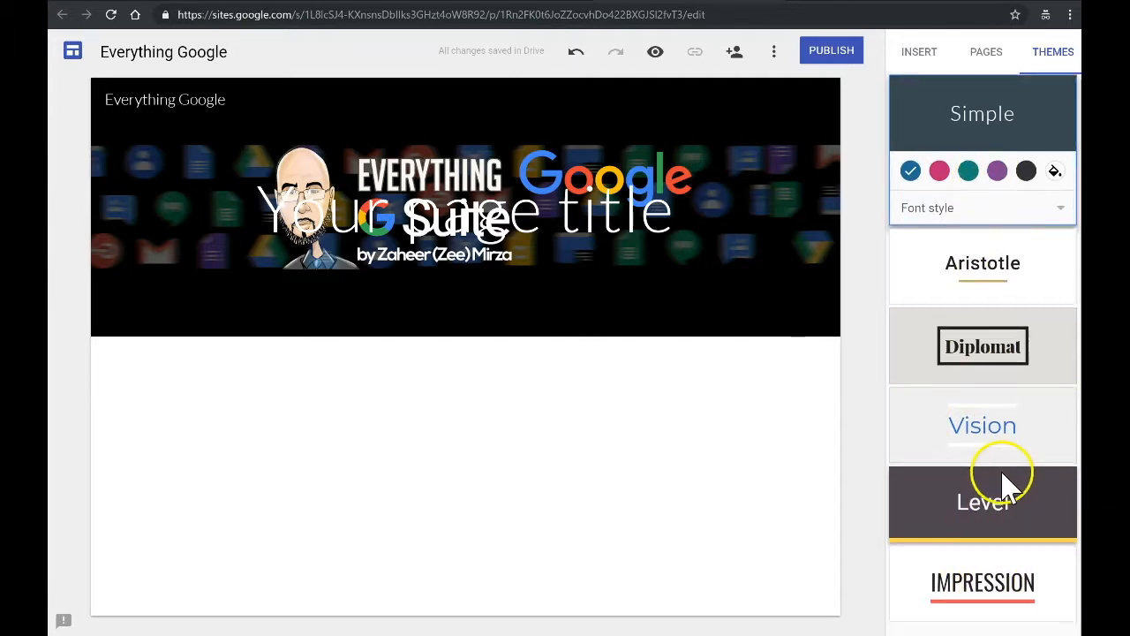
pyautogui.click(981, 588)
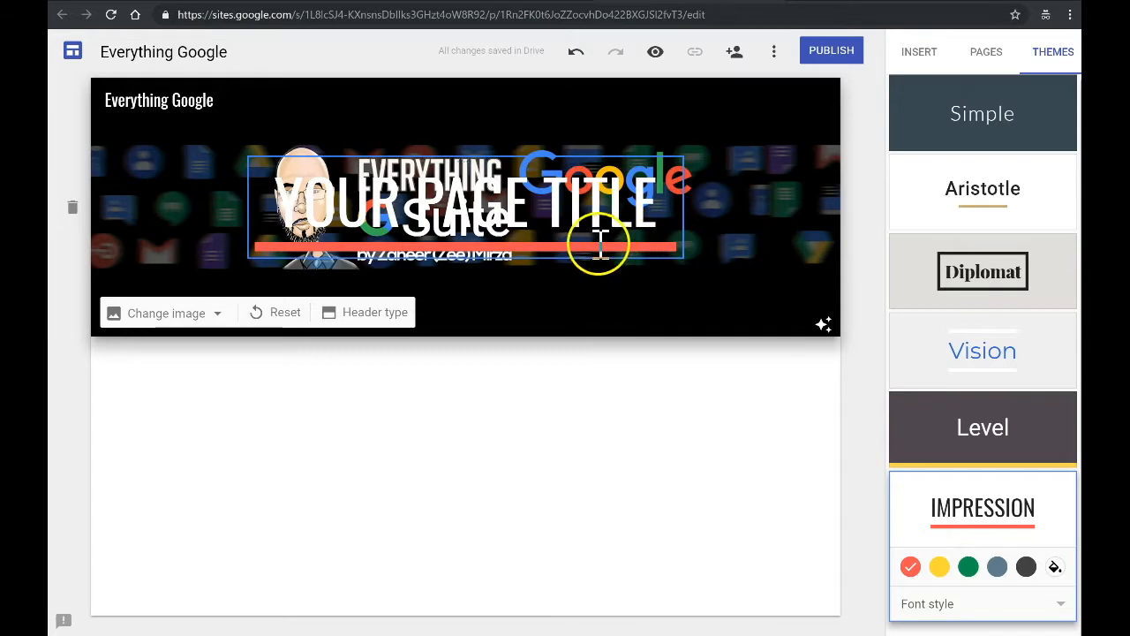
# - Delete the page title placeholder that overlaps the header banner
pyautogui.tripleClick(521, 190)
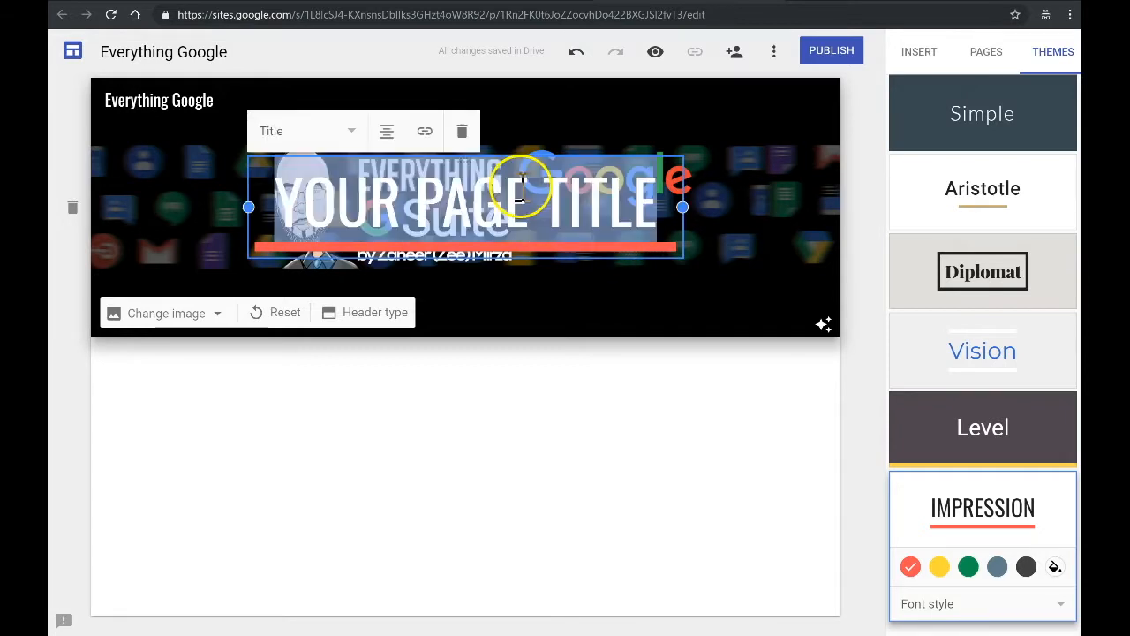
pyautogui.click(463, 135)
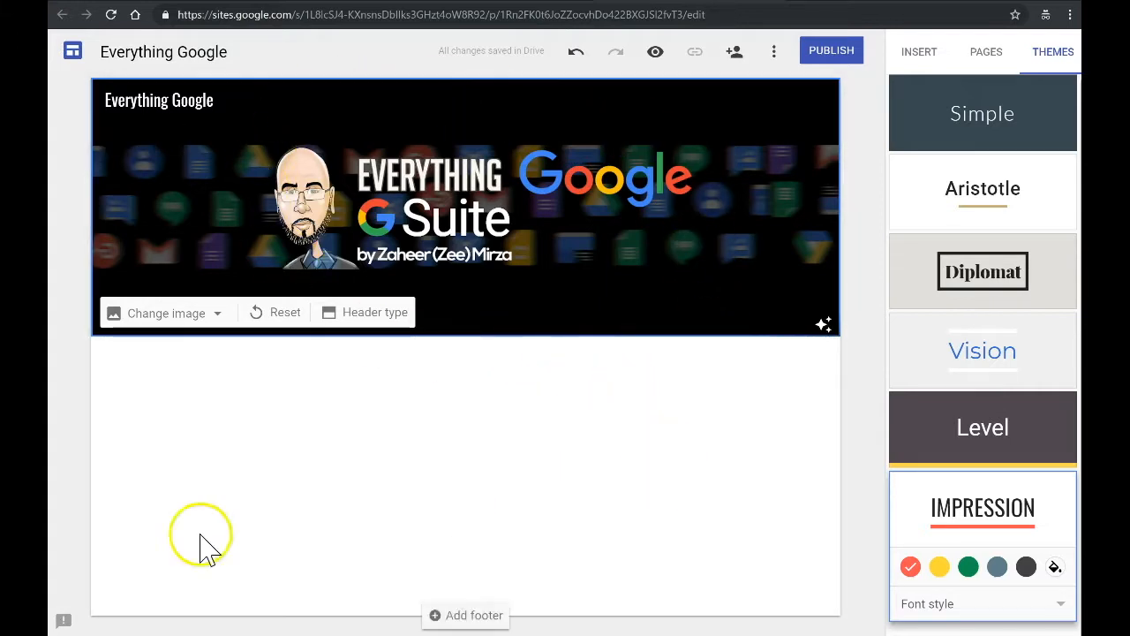
pyautogui.click(88, 619)
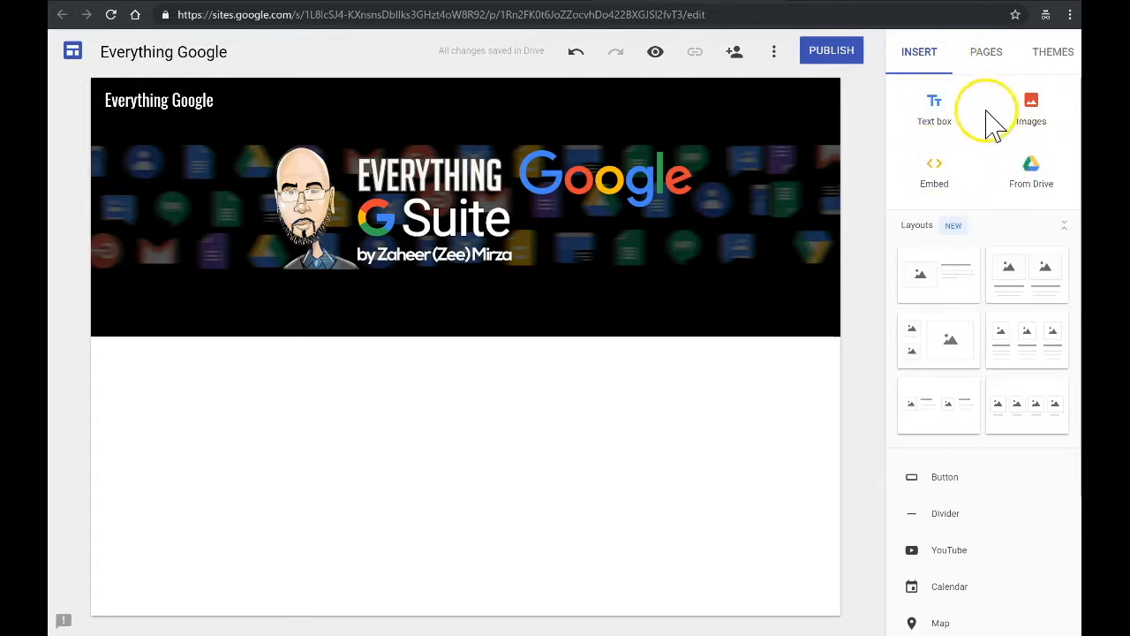
# - Insert a text box below the header containing "Everything Google G Suite"
pyautogui.click(969, 154)
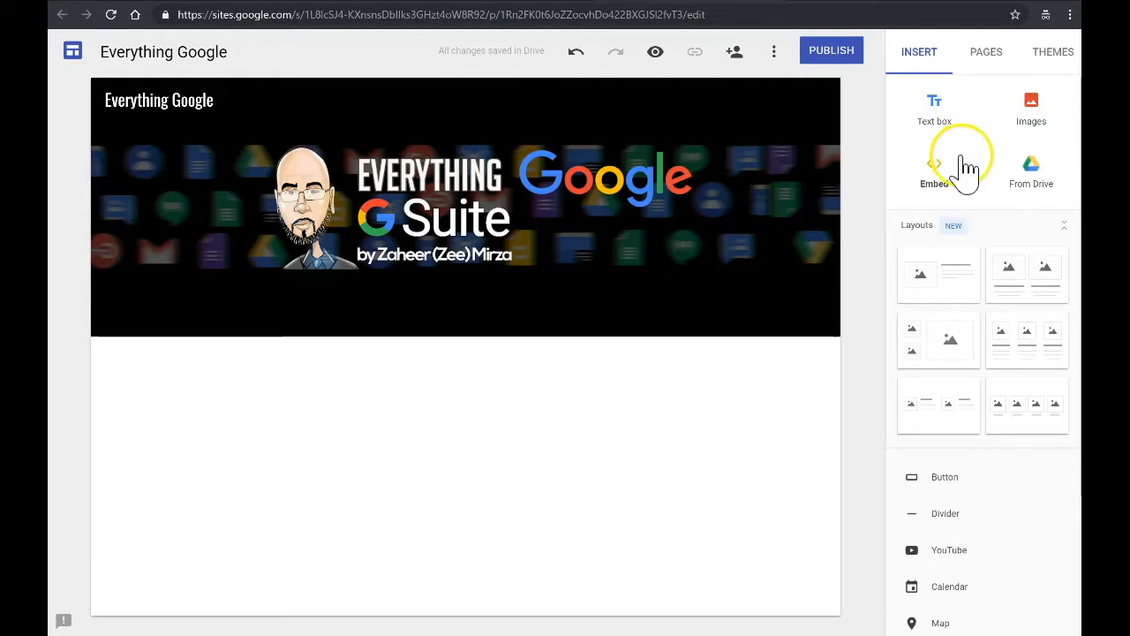
pyautogui.click(952, 128)
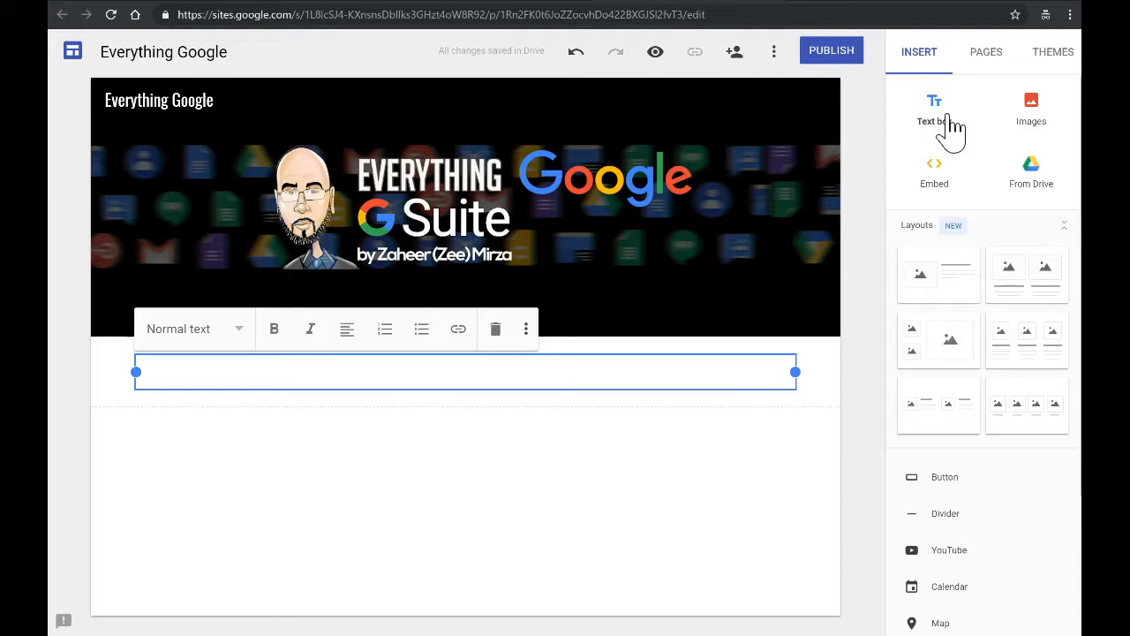
pyautogui.click(452, 371)
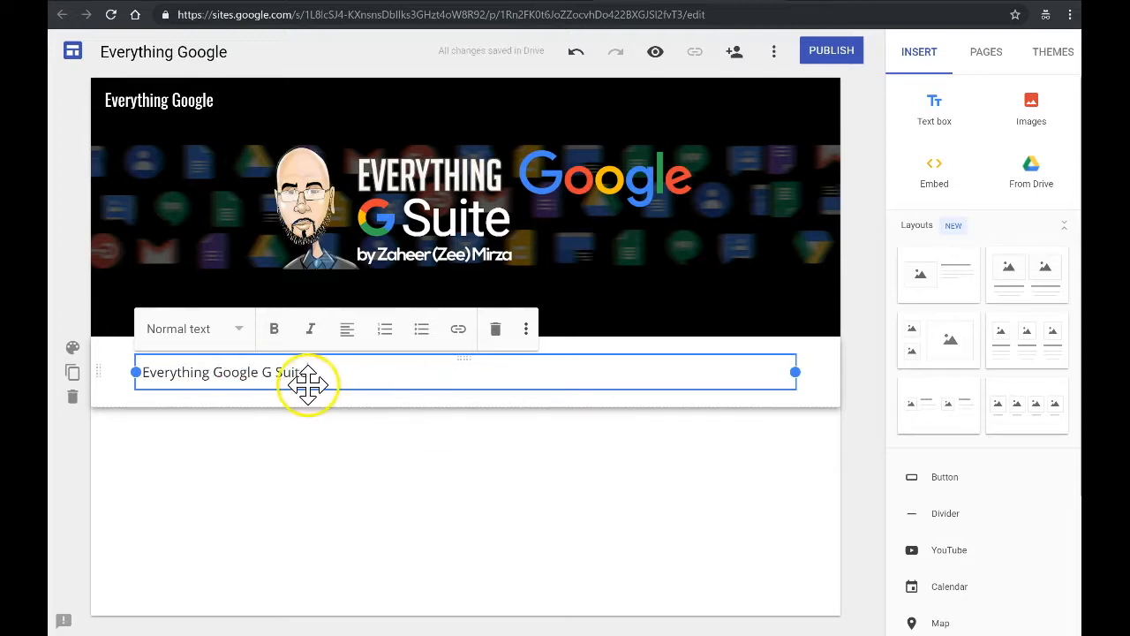
# - Format the "Everything Google G Suite" text with the Title style and centre it
pyautogui.click(238, 336)
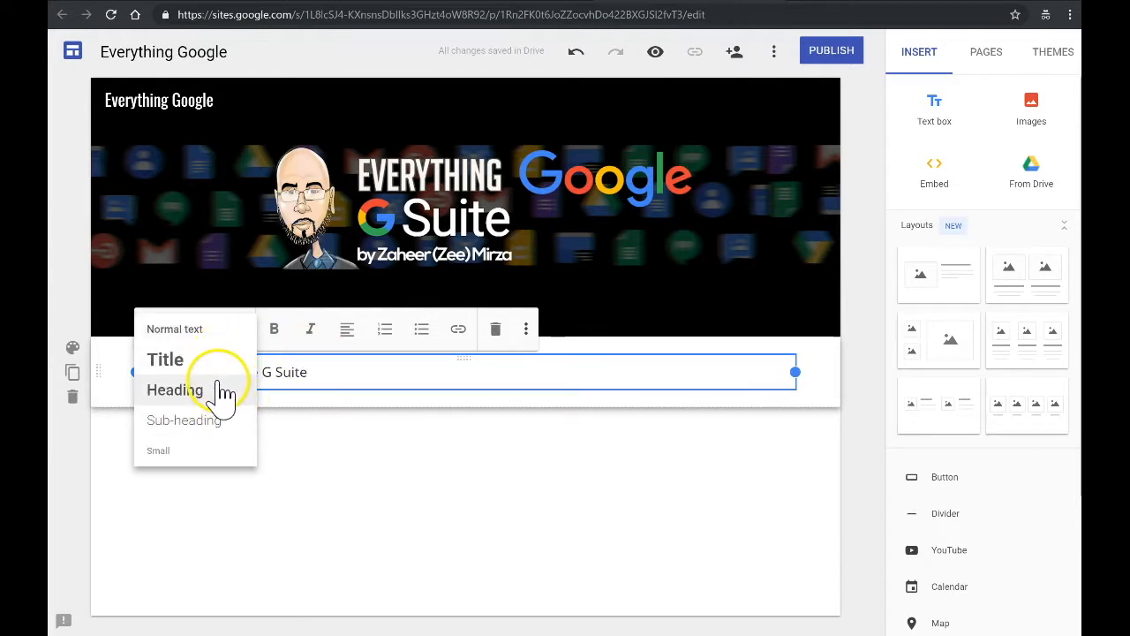
pyautogui.click(202, 364)
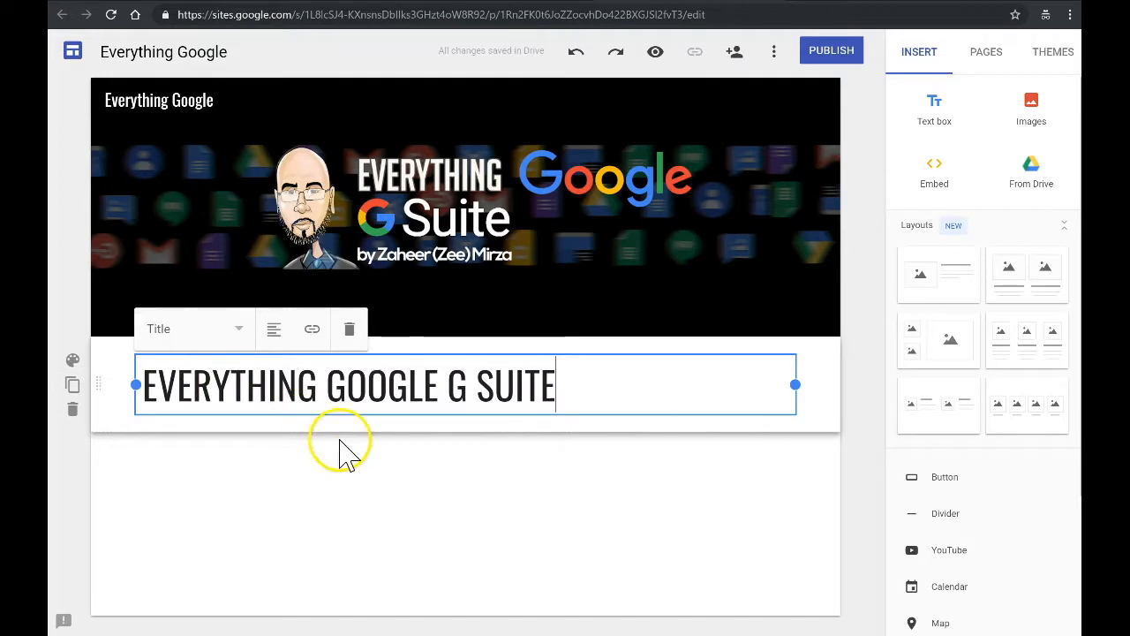
pyautogui.click(274, 332)
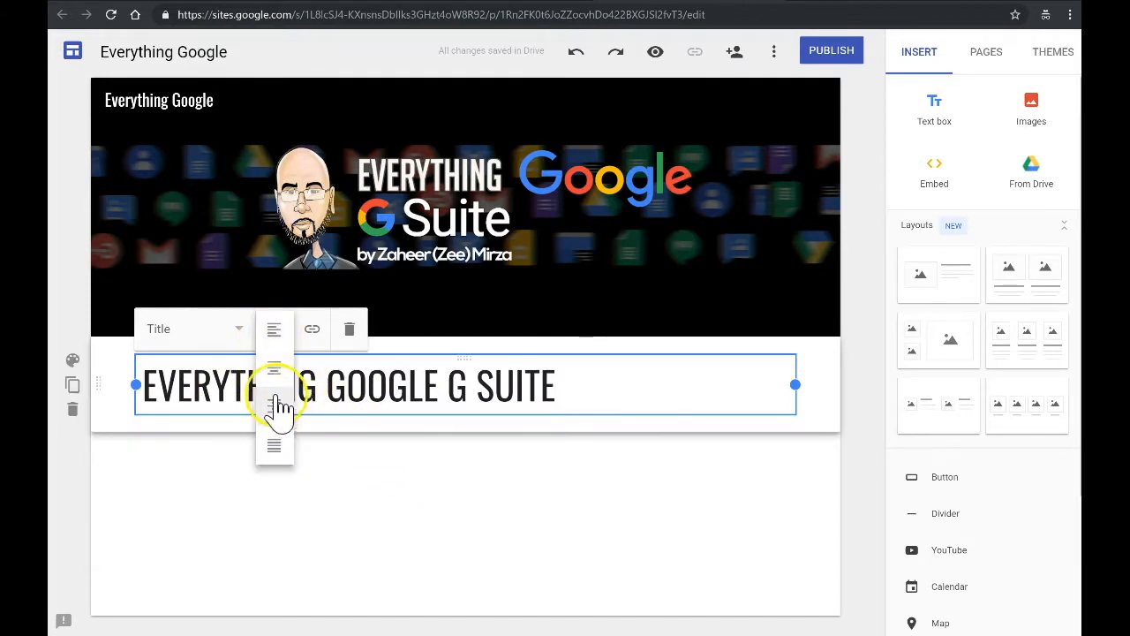
pyautogui.click(275, 370)
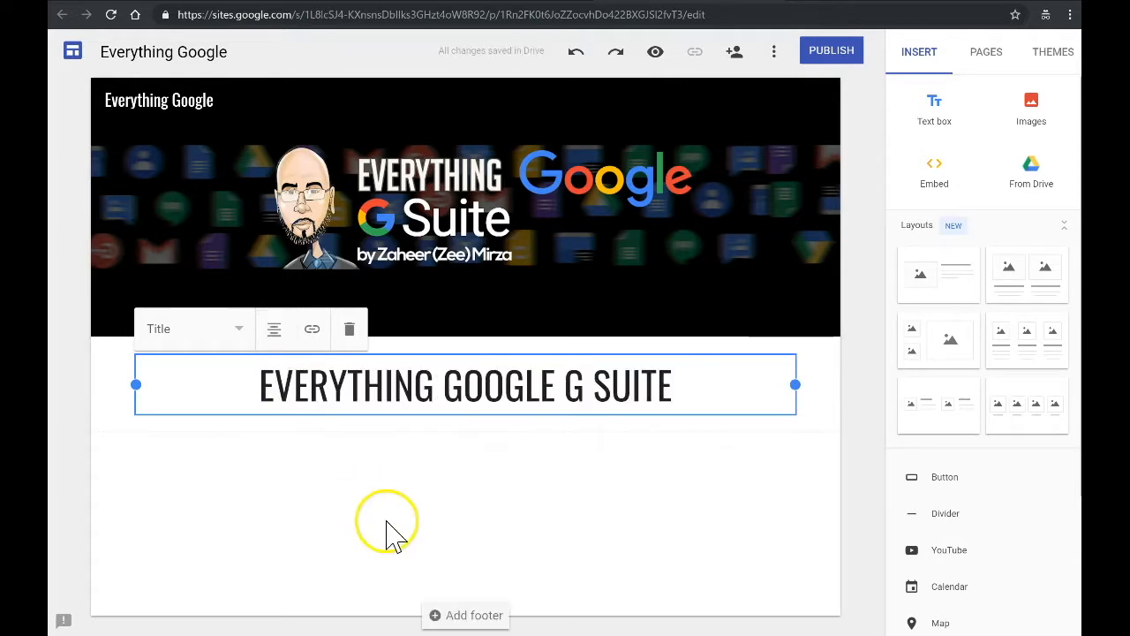
pyautogui.click(579, 394)
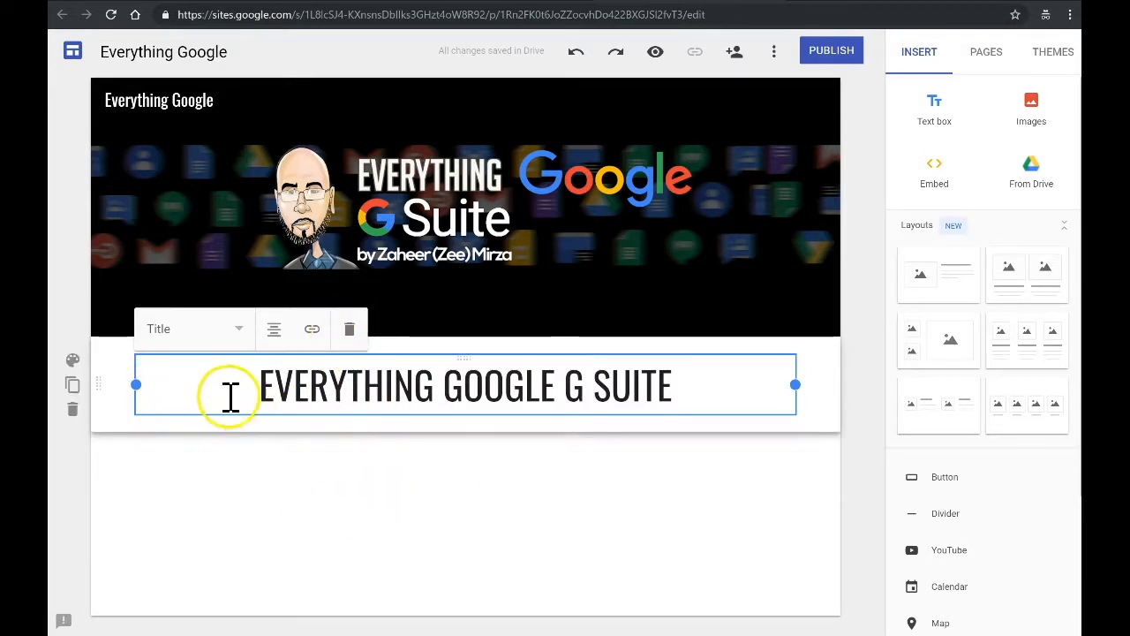
# - Set the background of the "Everything Google G Suite" title section to the Emphasis 2 style
pyautogui.click(73, 386)
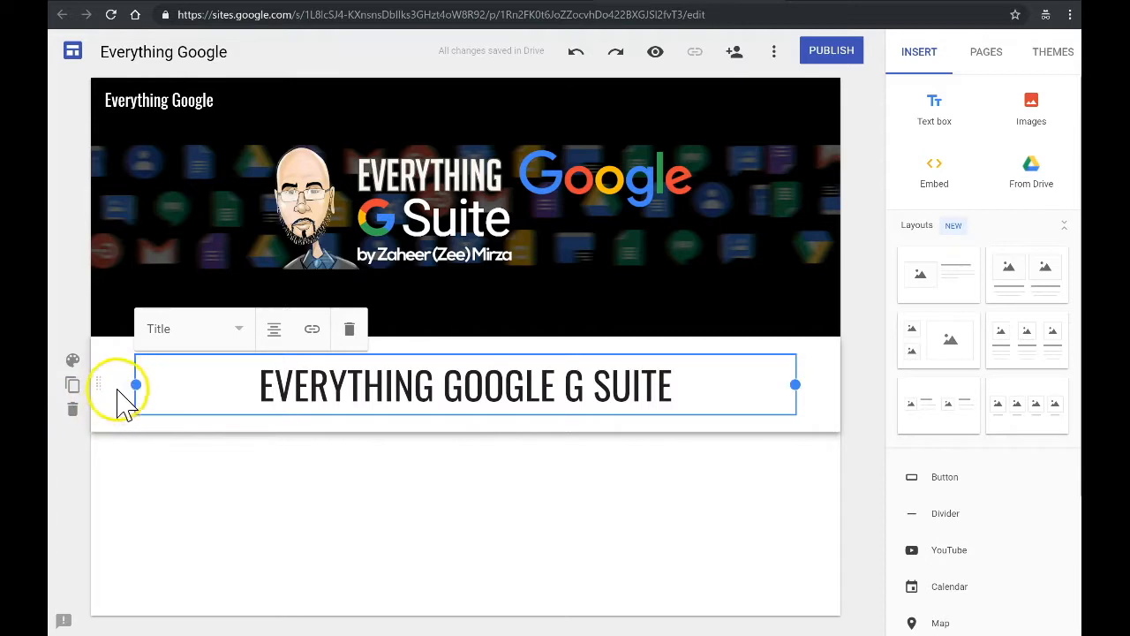
pyautogui.click(73, 362)
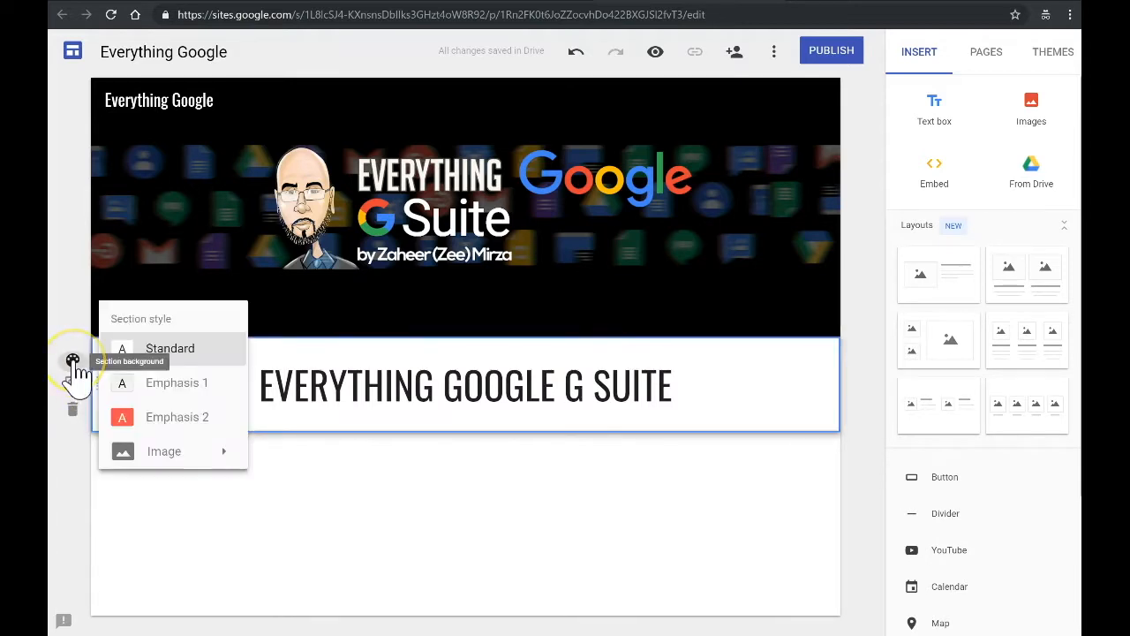
pyautogui.click(176, 423)
pyautogui.click(315, 517)
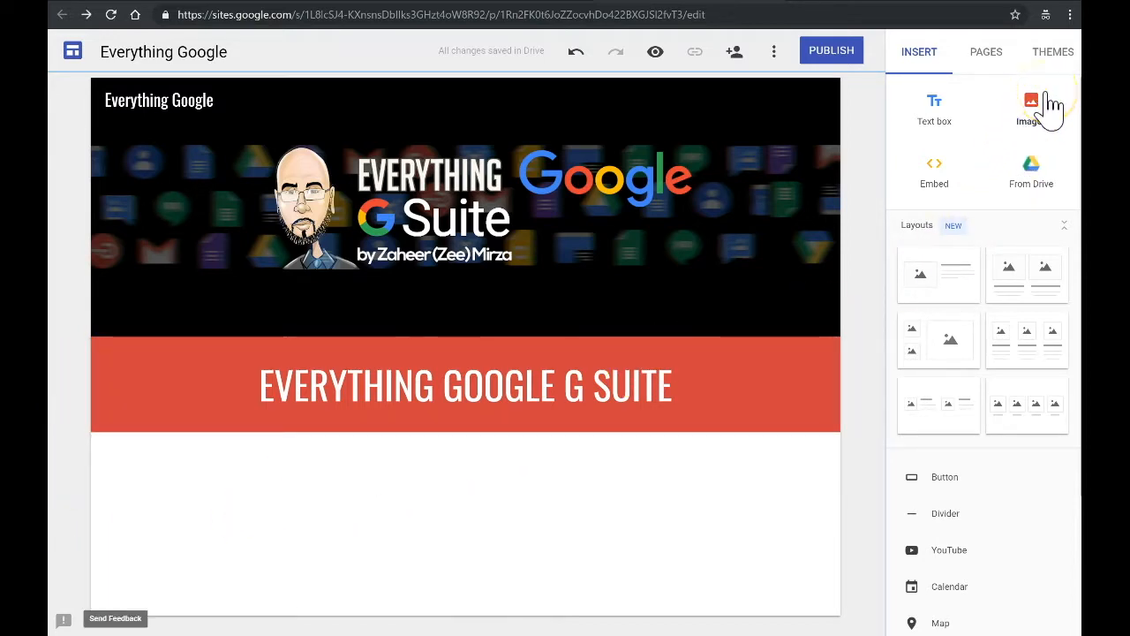
# - Insert the balloon picture IMG_8786.jpg from the Google Drive folder Google Sites > Pictures below the title section
pyautogui.click(946, 60)
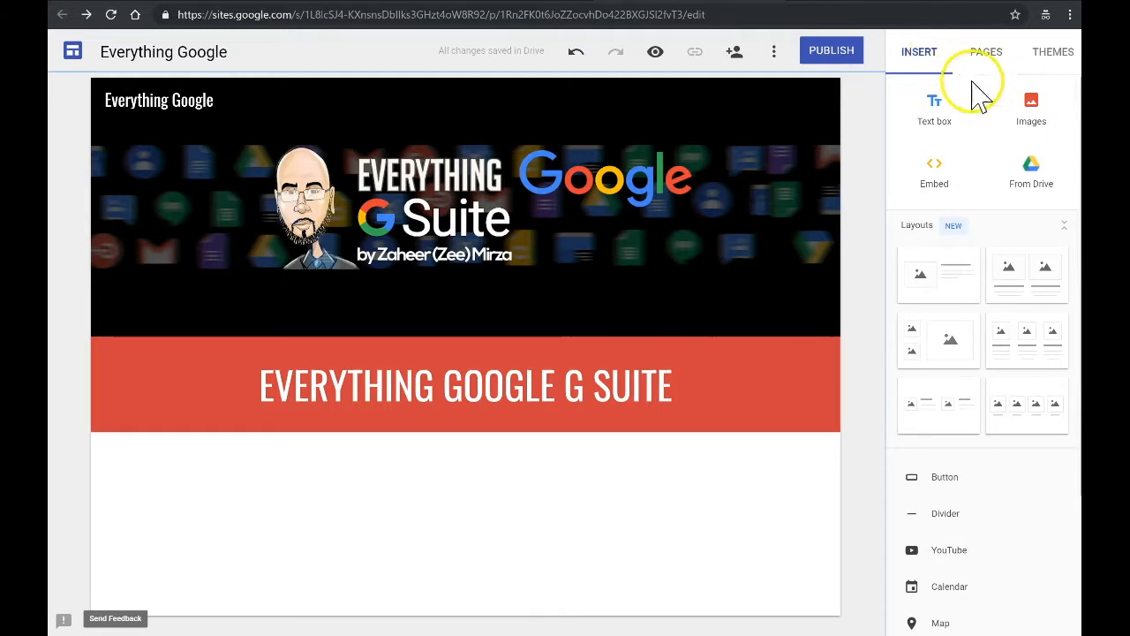
pyautogui.click(1033, 113)
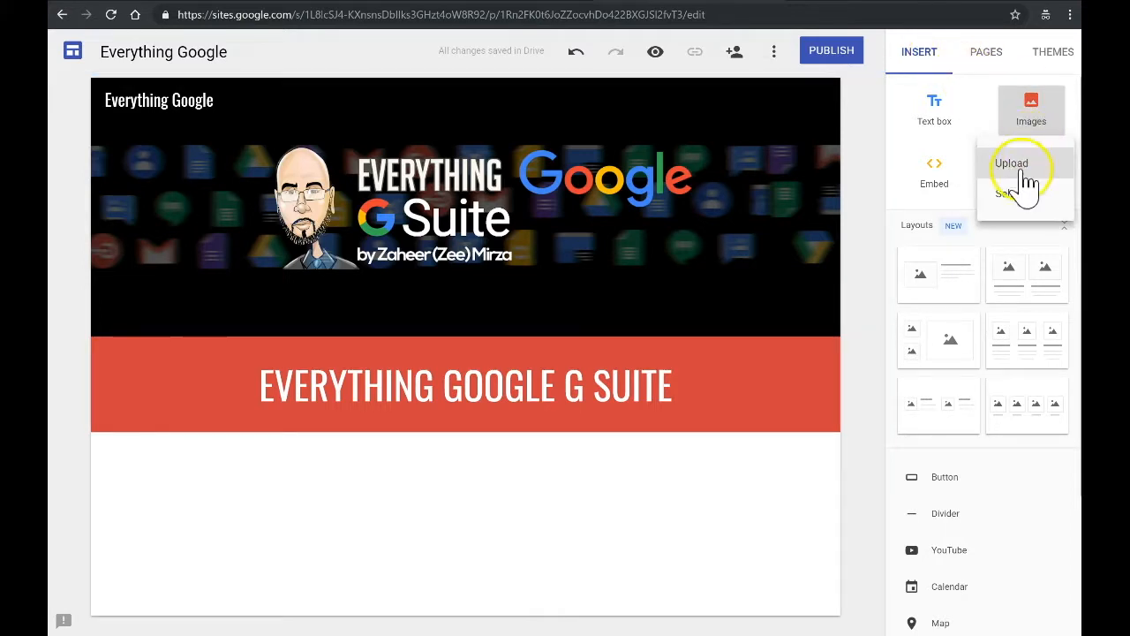
pyautogui.click(1028, 198)
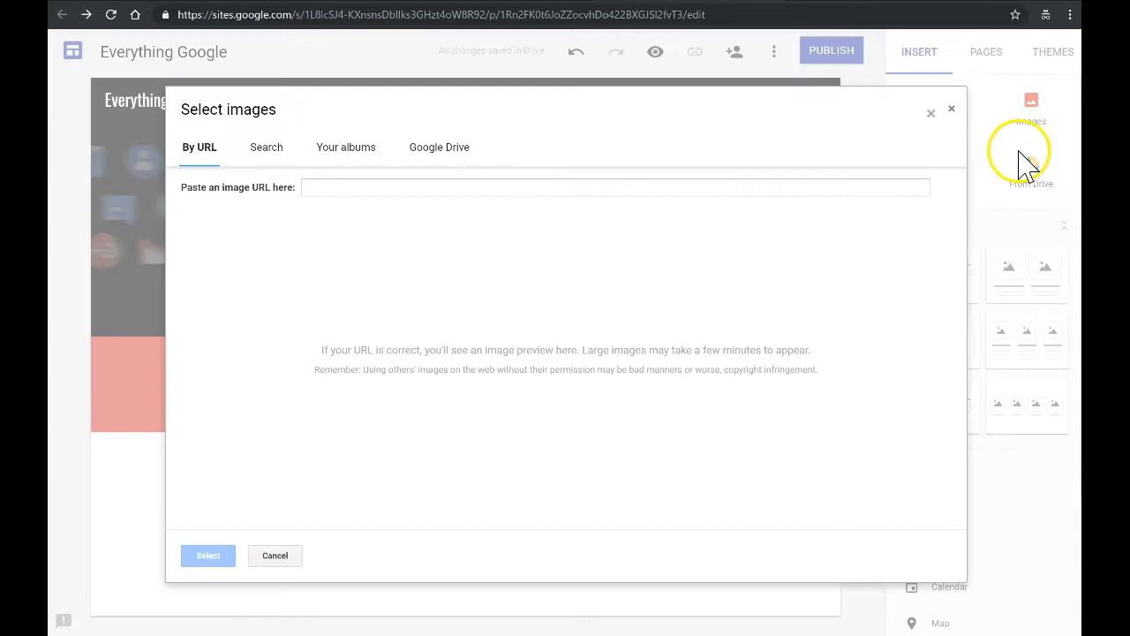
pyautogui.click(436, 166)
pyautogui.doubleClick(415, 299)
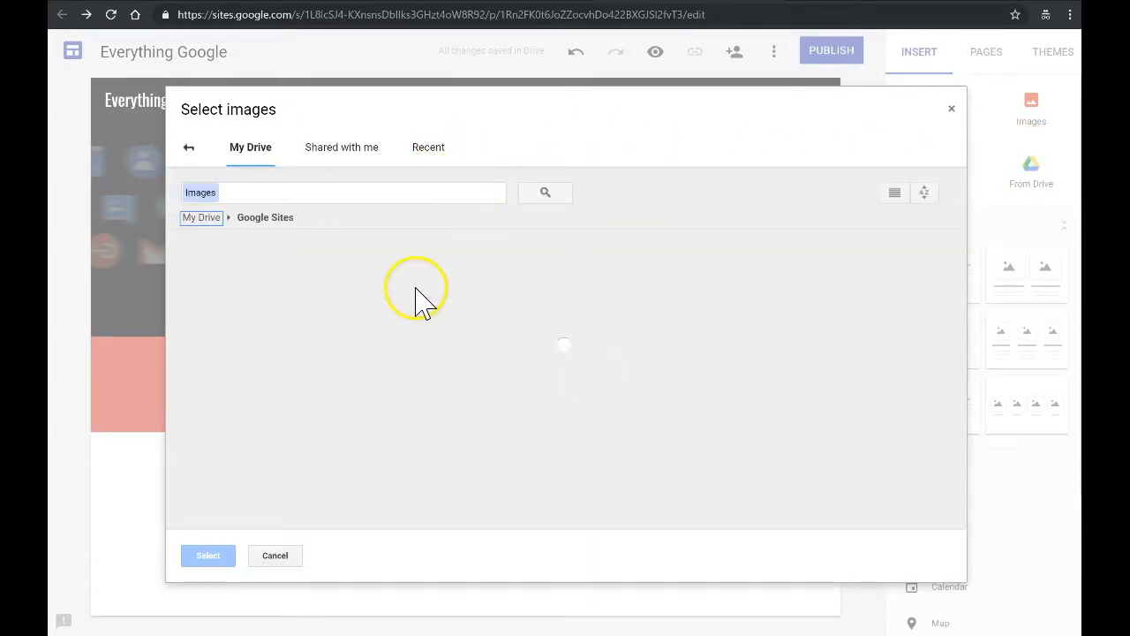
pyautogui.doubleClick(880, 296)
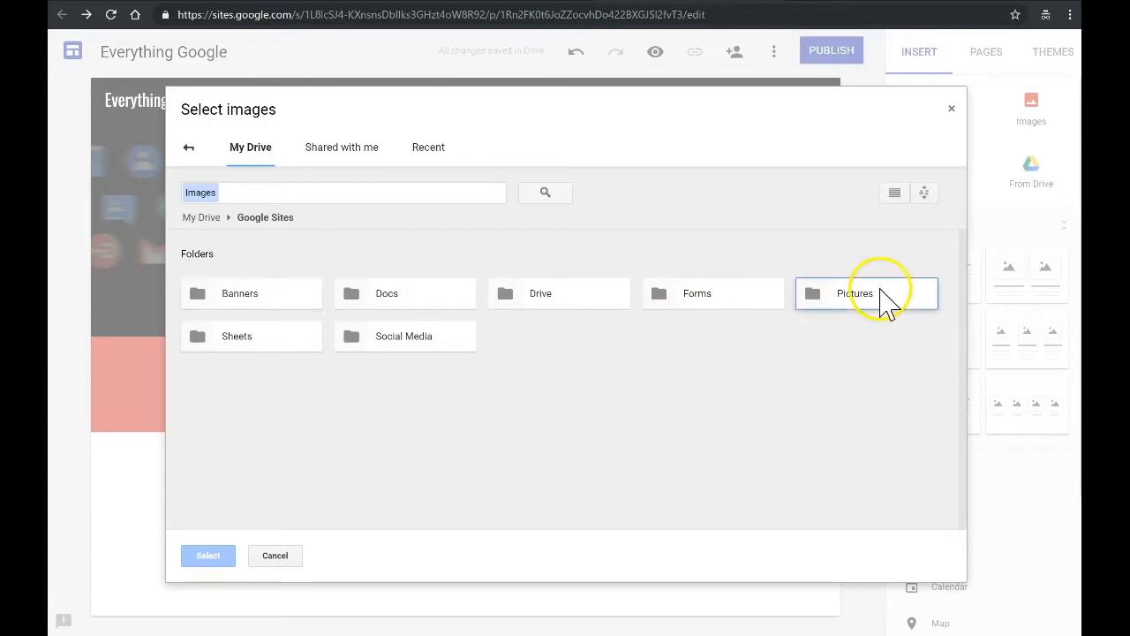
pyautogui.doubleClick(285, 336)
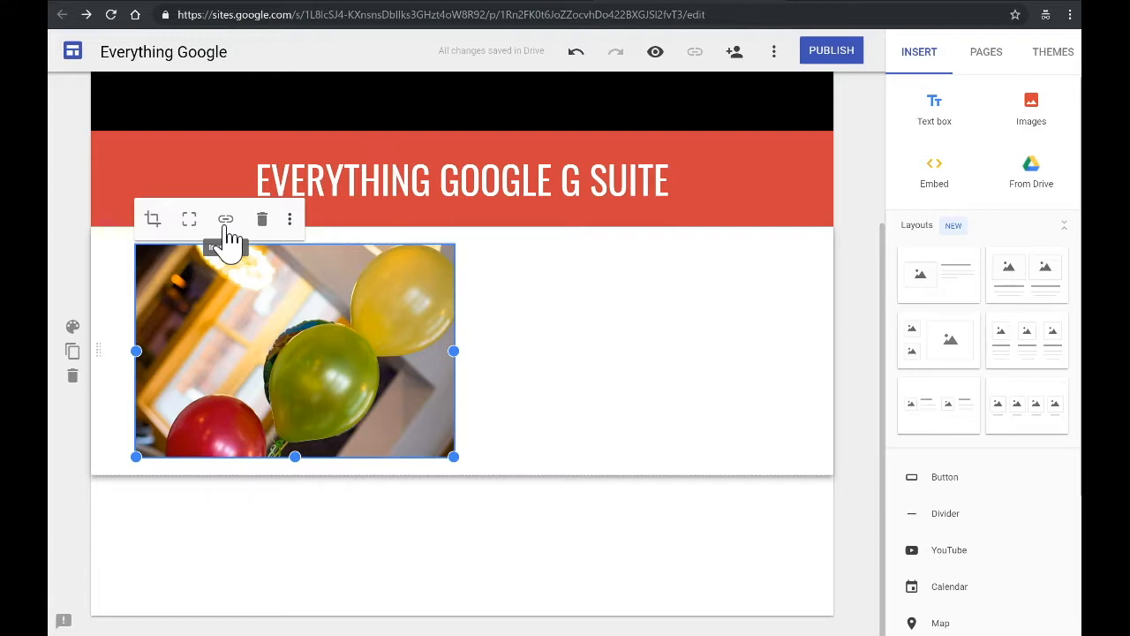
pyautogui.click(292, 221)
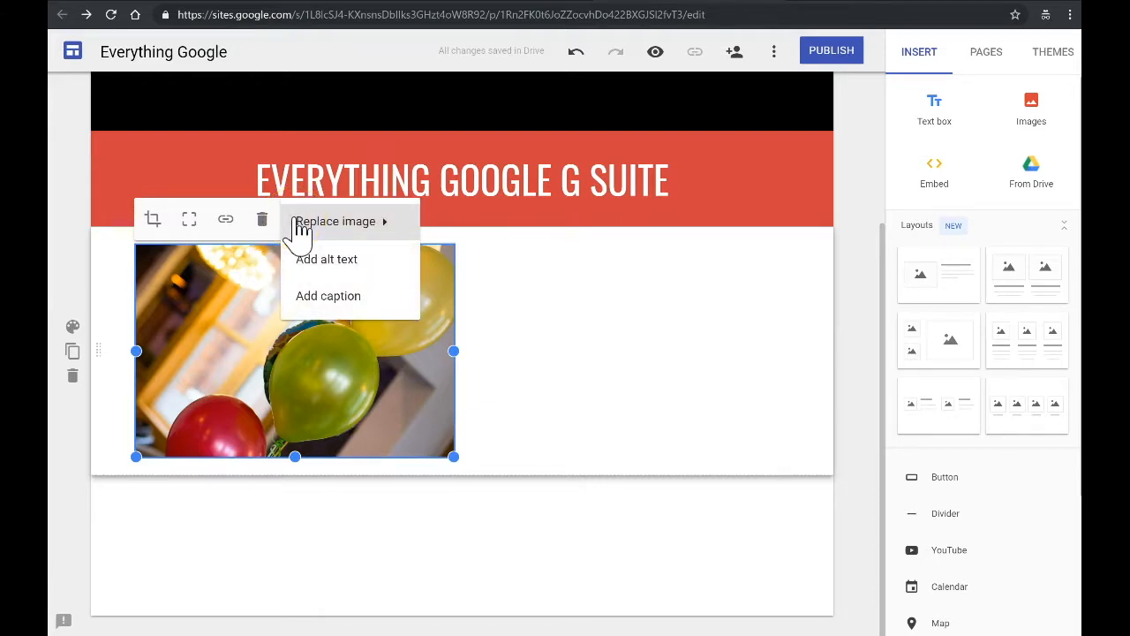
pyautogui.click(309, 260)
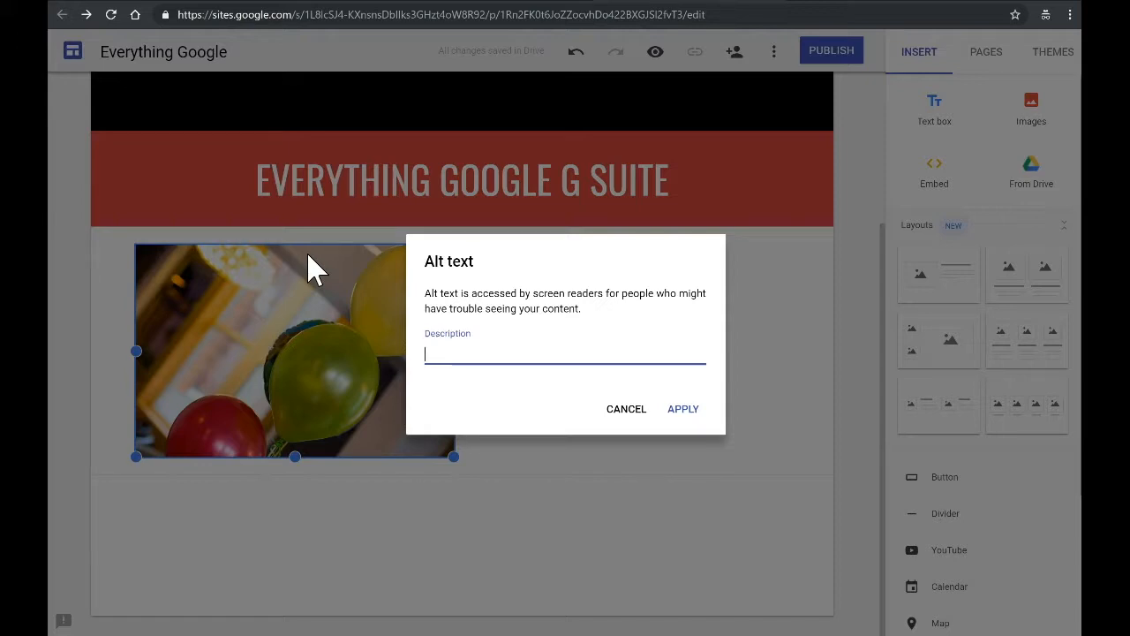
pyautogui.click(626, 411)
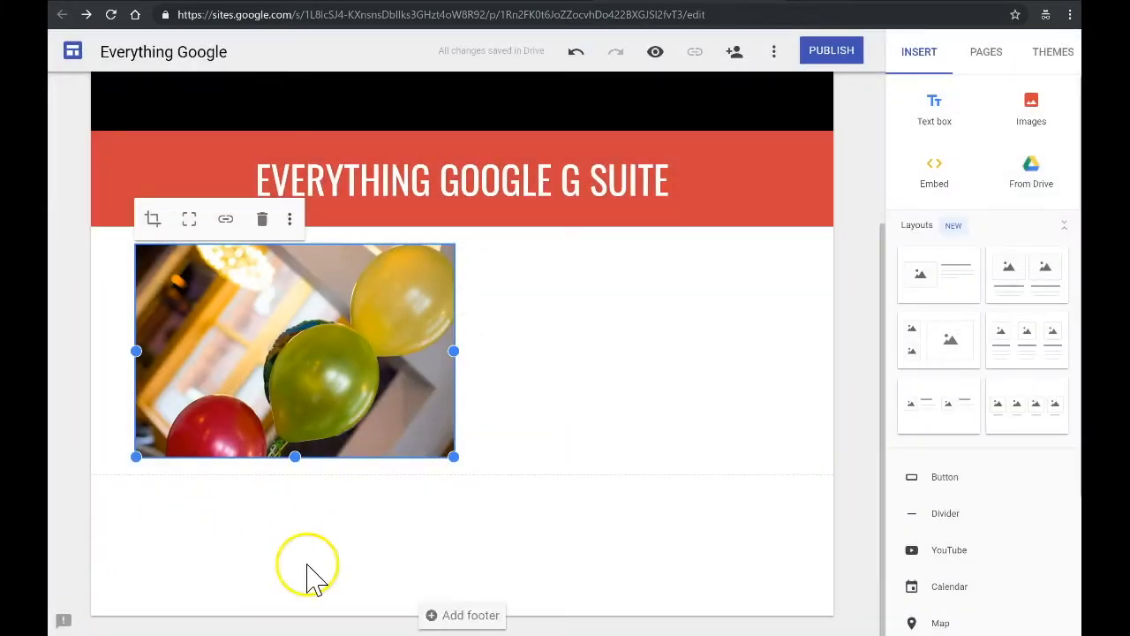
# - Shrink the balloon picture to about a third of the content width and uncrop it
pyautogui.moveTo(452, 457); pyautogui.dragTo(337, 404)
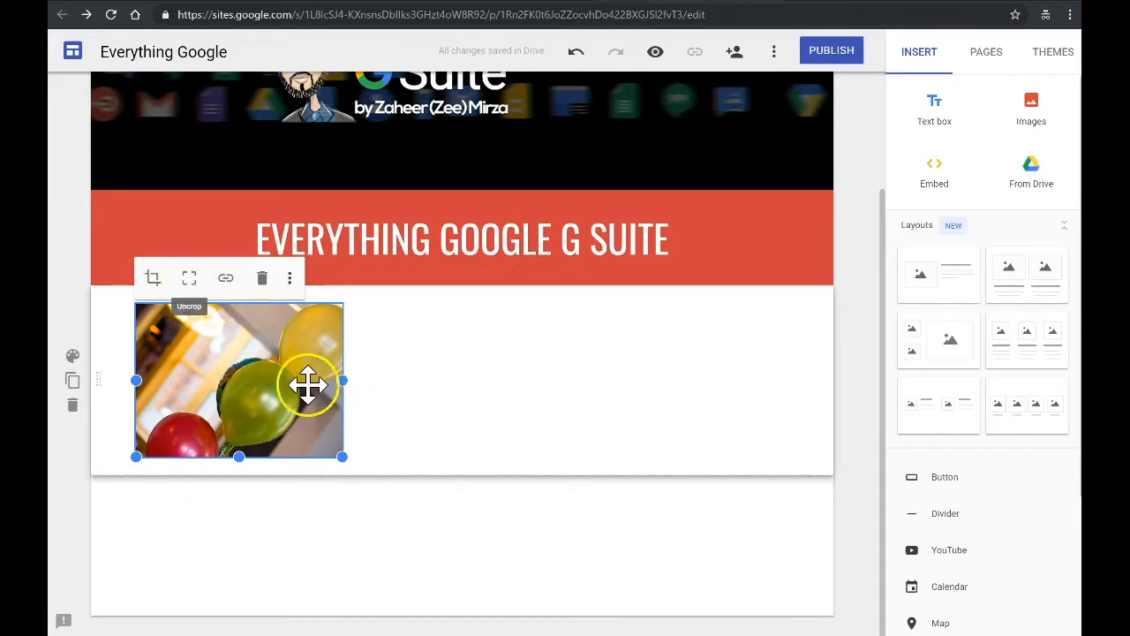
pyautogui.click(189, 282)
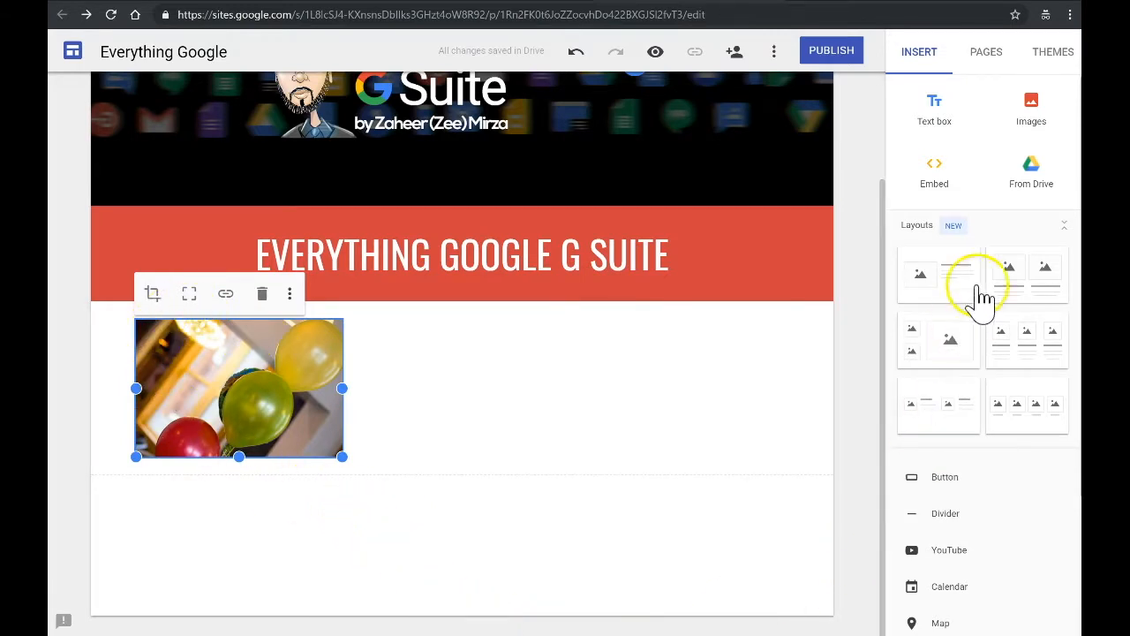
# - Insert the pizza picture IMG_8853.jpg from the Google Drive folder Google Sites > Pictures beside the balloon picture
pyautogui.click(1040, 131)
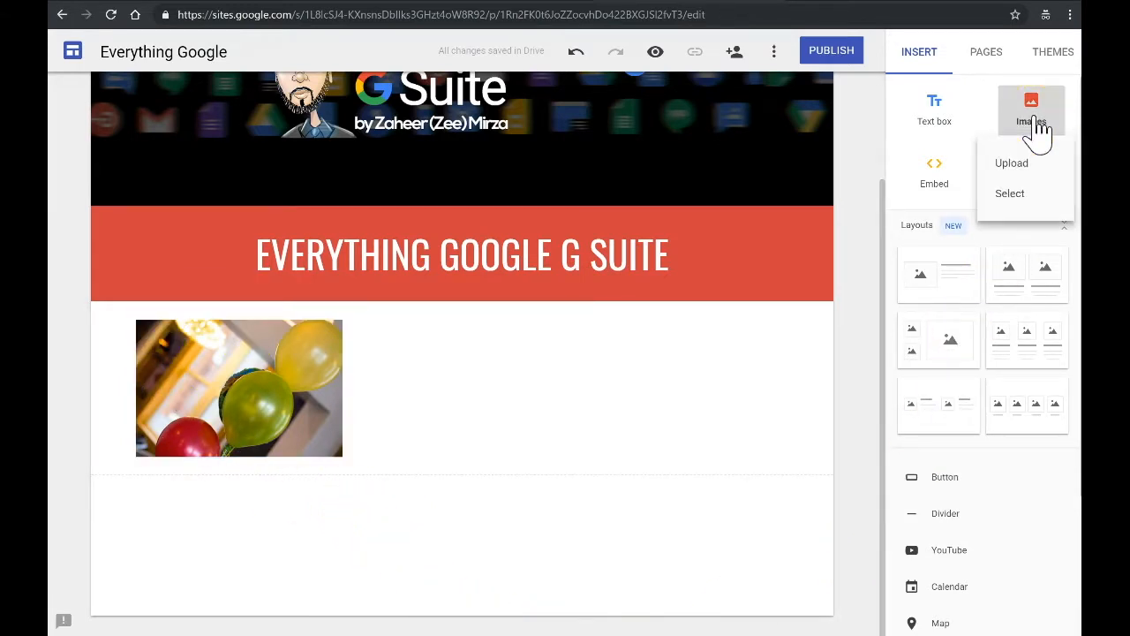
pyautogui.click(1016, 199)
pyautogui.click(442, 148)
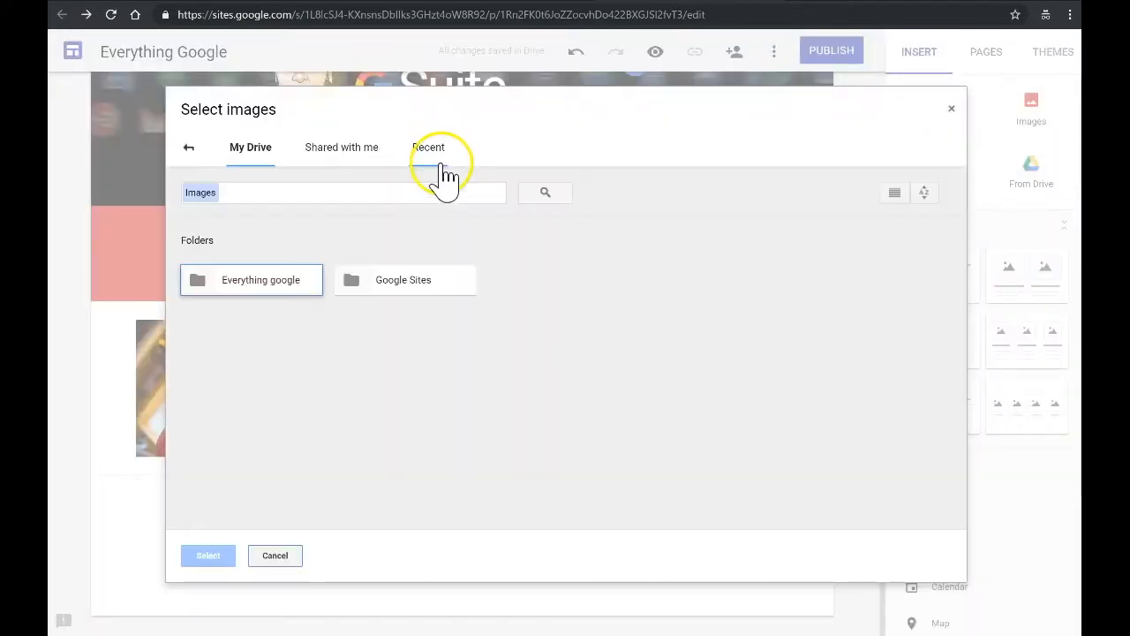
pyautogui.doubleClick(388, 287)
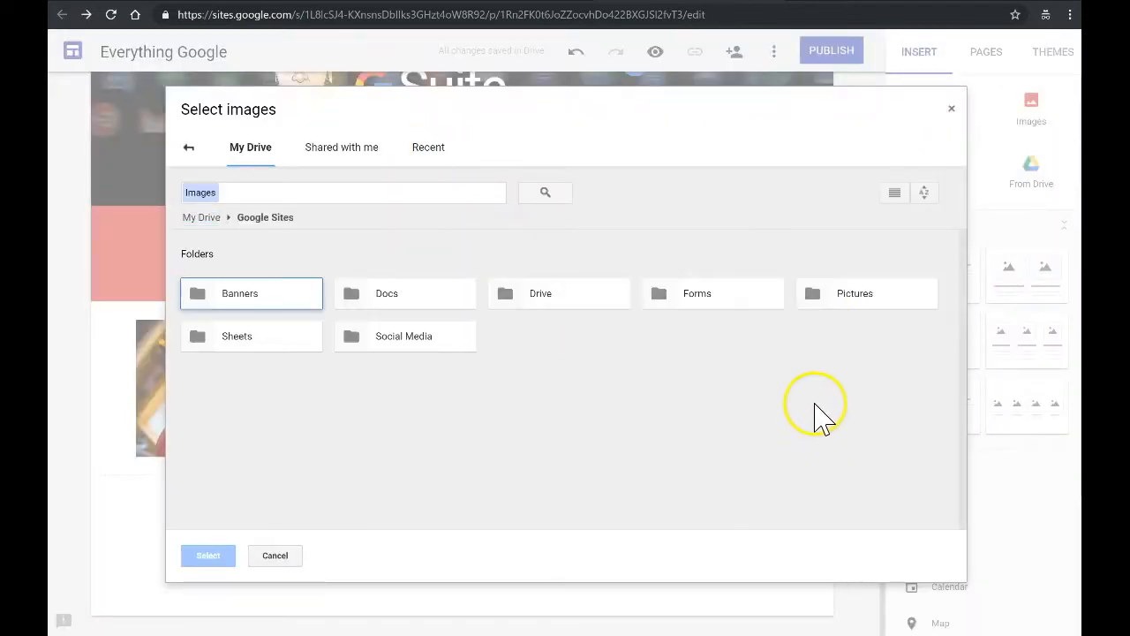
pyautogui.doubleClick(851, 300)
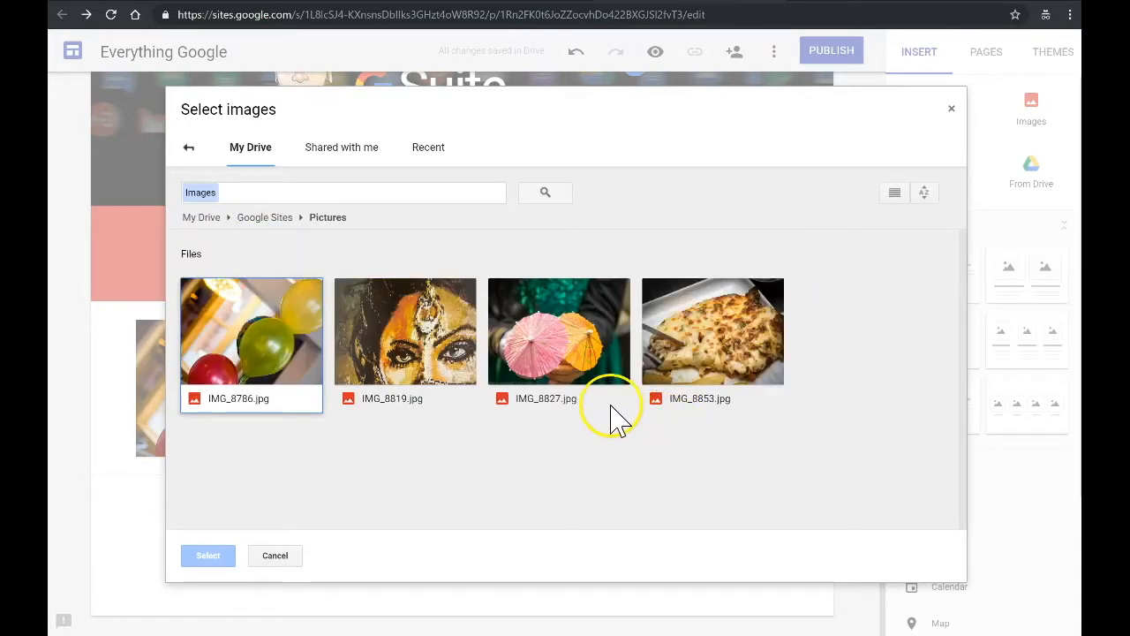
pyautogui.doubleClick(724, 341)
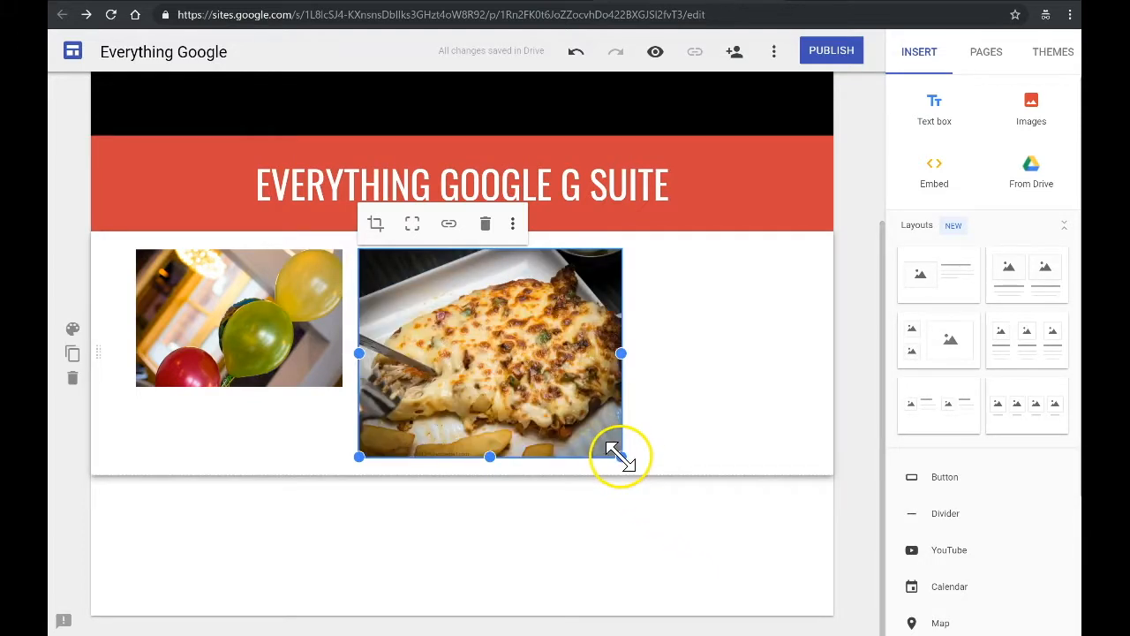
# - Resize the pizza picture to match the balloon picture's width and height, uncropping it before adjusting its lower edge
pyautogui.moveTo(621, 456); pyautogui.dragTo(576, 411)
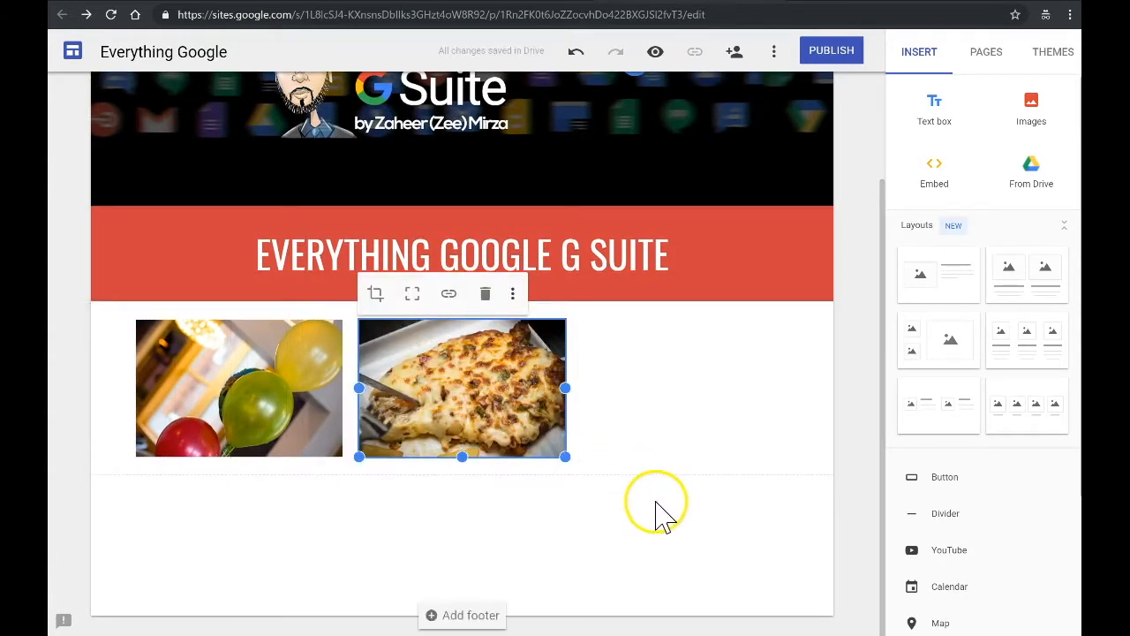
pyautogui.click(412, 292)
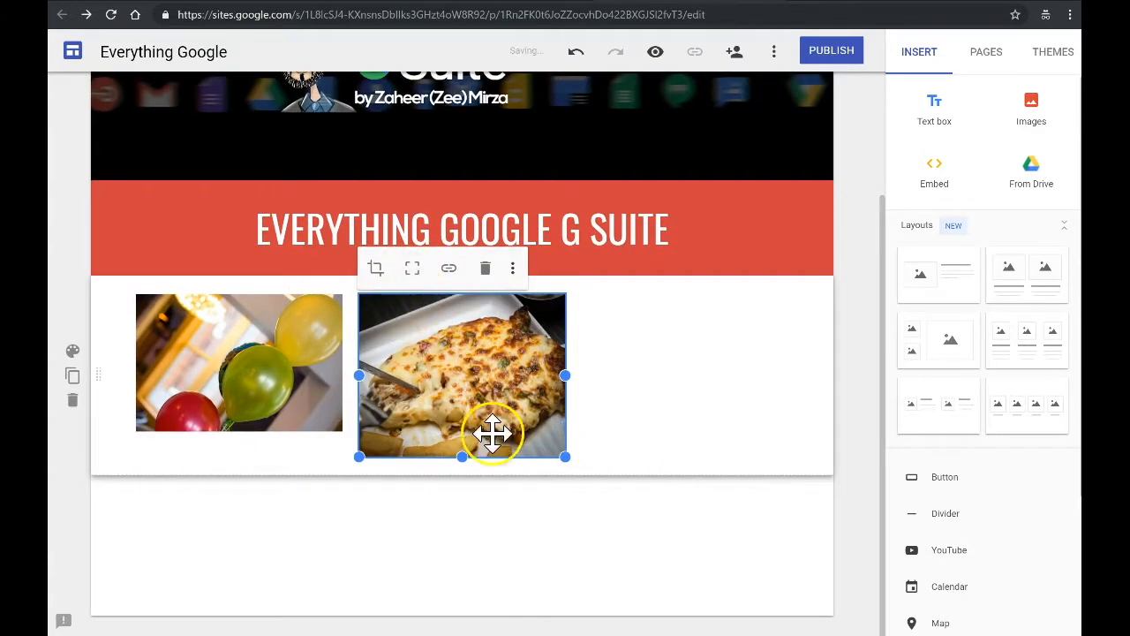
pyautogui.moveTo(466, 456)
pyautogui.mouseDown()
pyautogui.moveTo(462, 441)
pyautogui.moveTo(469, 461)
pyautogui.mouseUp()
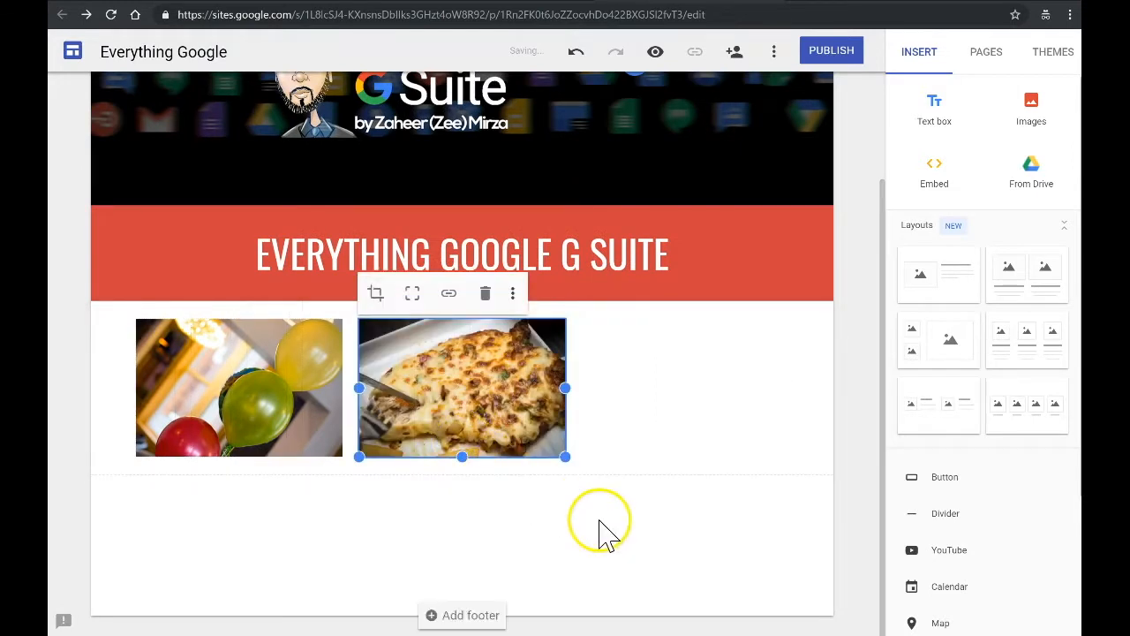
pyautogui.click(717, 441)
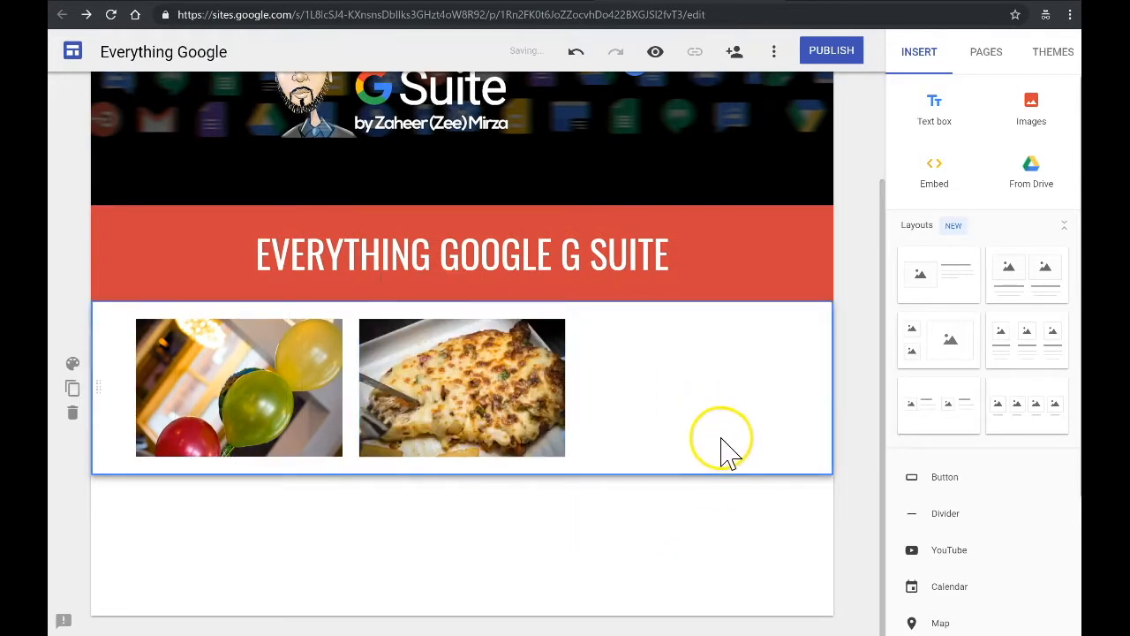
# - Insert the umbrella picture IMG_8827.jpg from the recent Google Drive files and move it beside the pizza picture
pyautogui.click(1049, 113)
pyautogui.click(1017, 193)
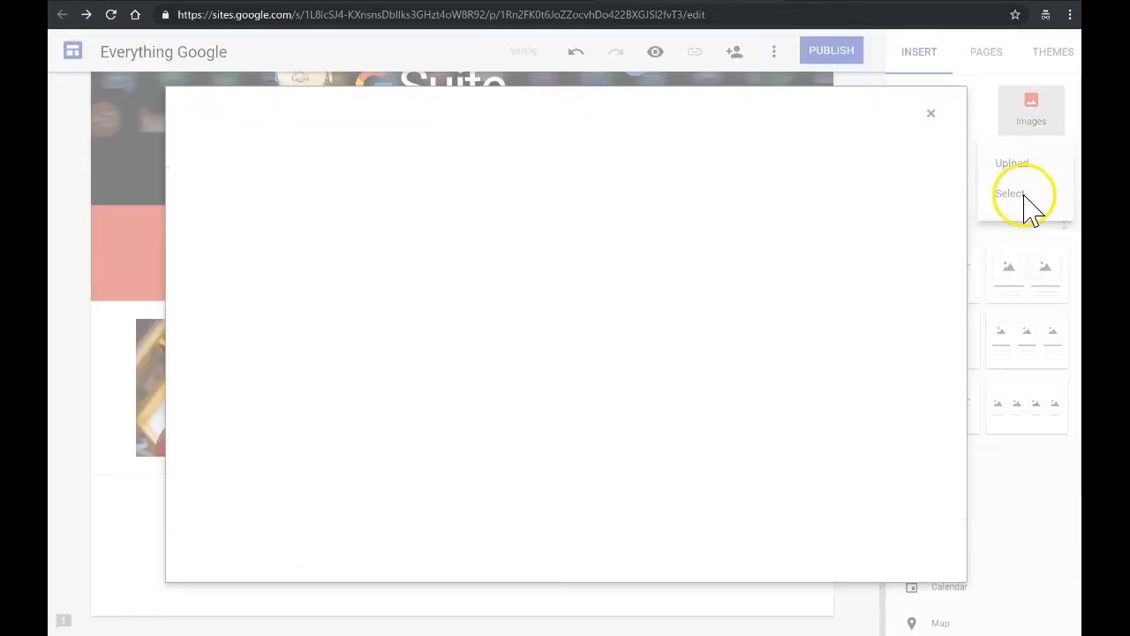
pyautogui.click(439, 147)
pyautogui.click(428, 147)
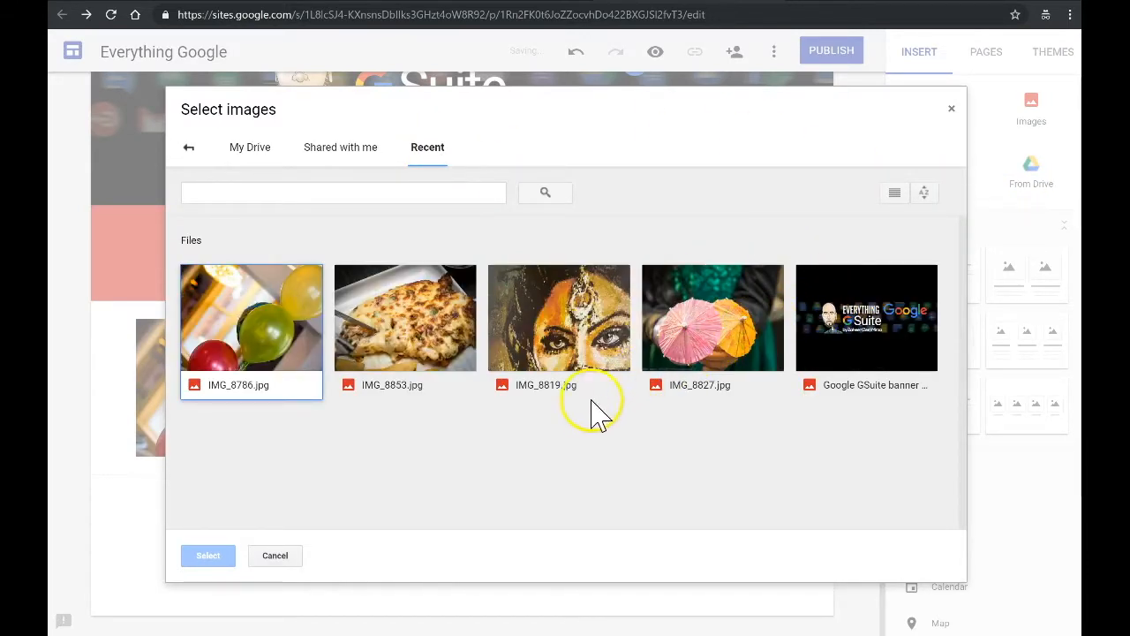
pyautogui.doubleClick(707, 340)
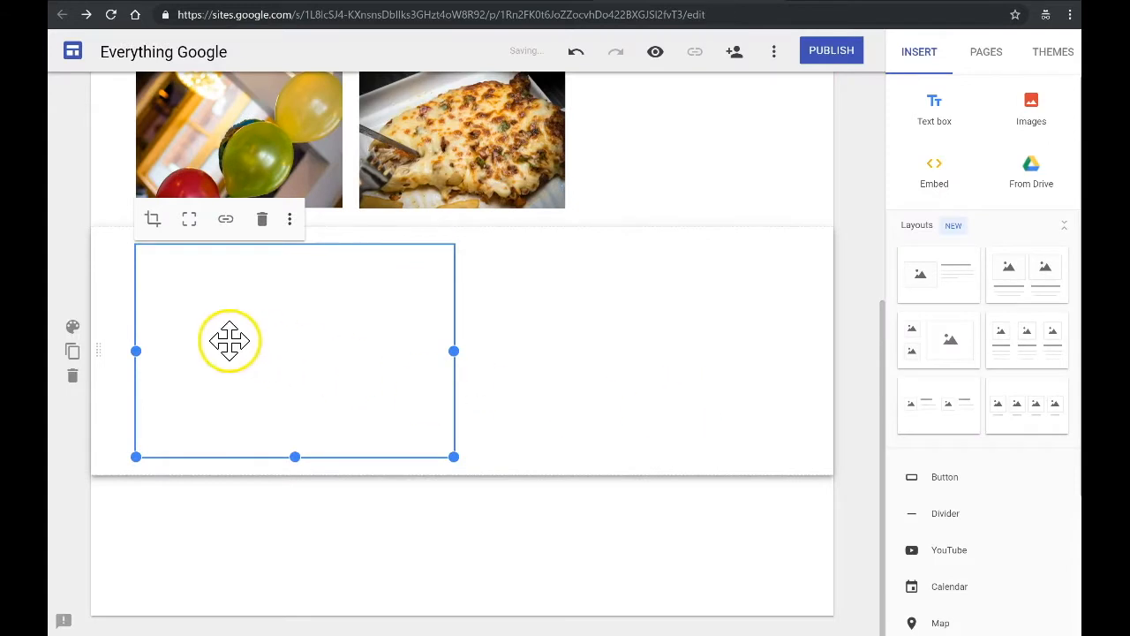
pyautogui.moveTo(367, 353); pyautogui.dragTo(629, 151)
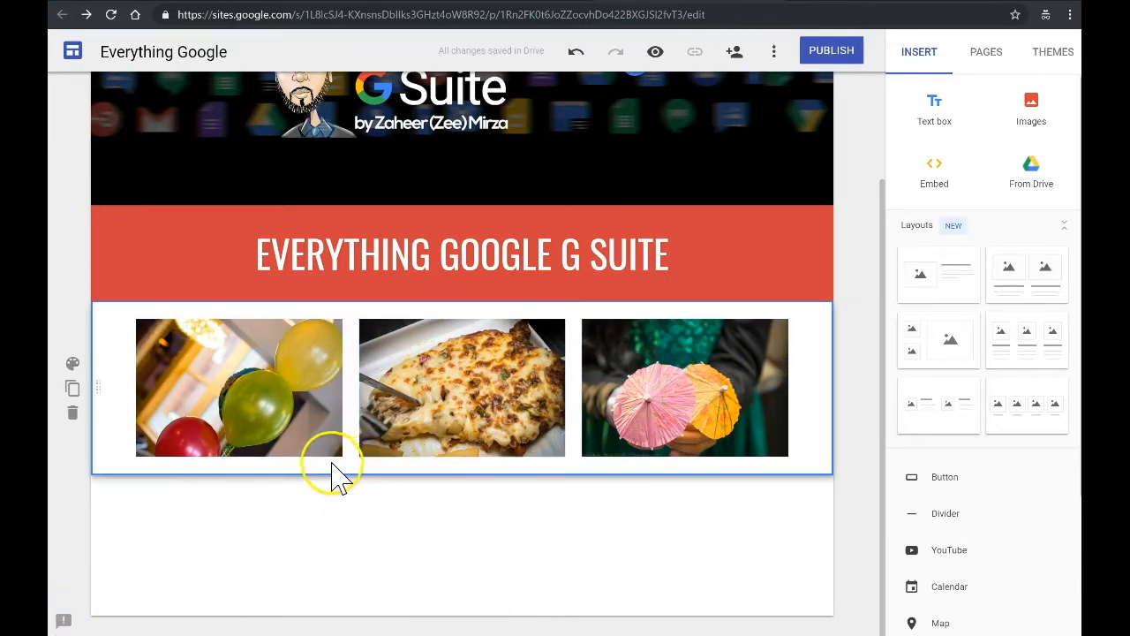
# - Add the caption "Balloons" to the balloon picture and centre it
pyautogui.click(270, 424)
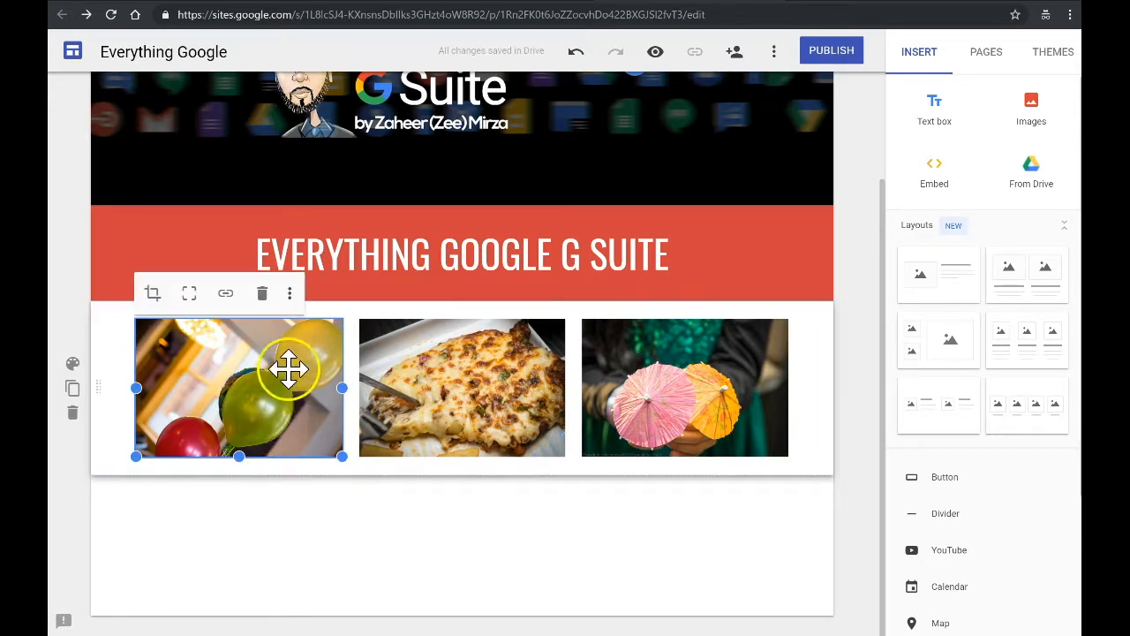
pyautogui.click(289, 294)
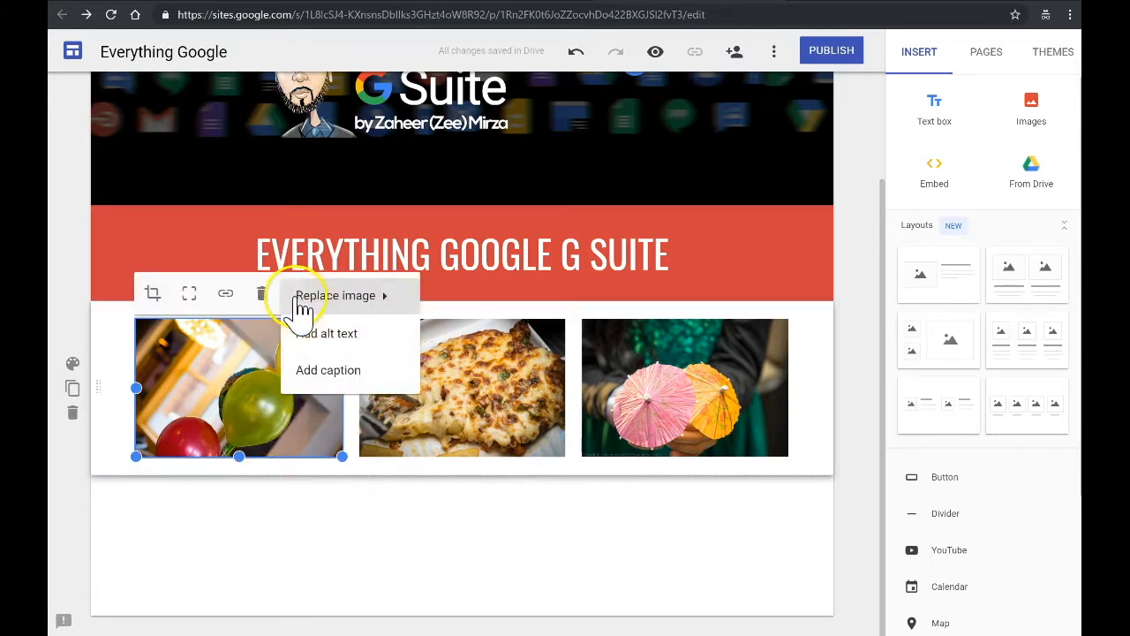
pyautogui.click(328, 367)
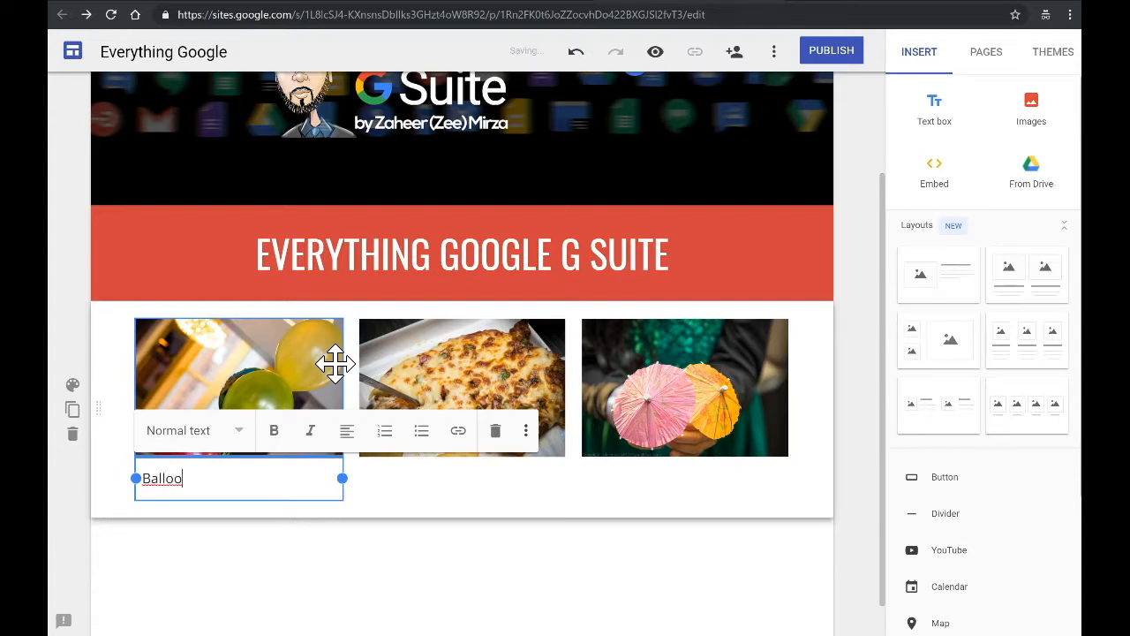
pyautogui.click(347, 432)
pyautogui.click(349, 475)
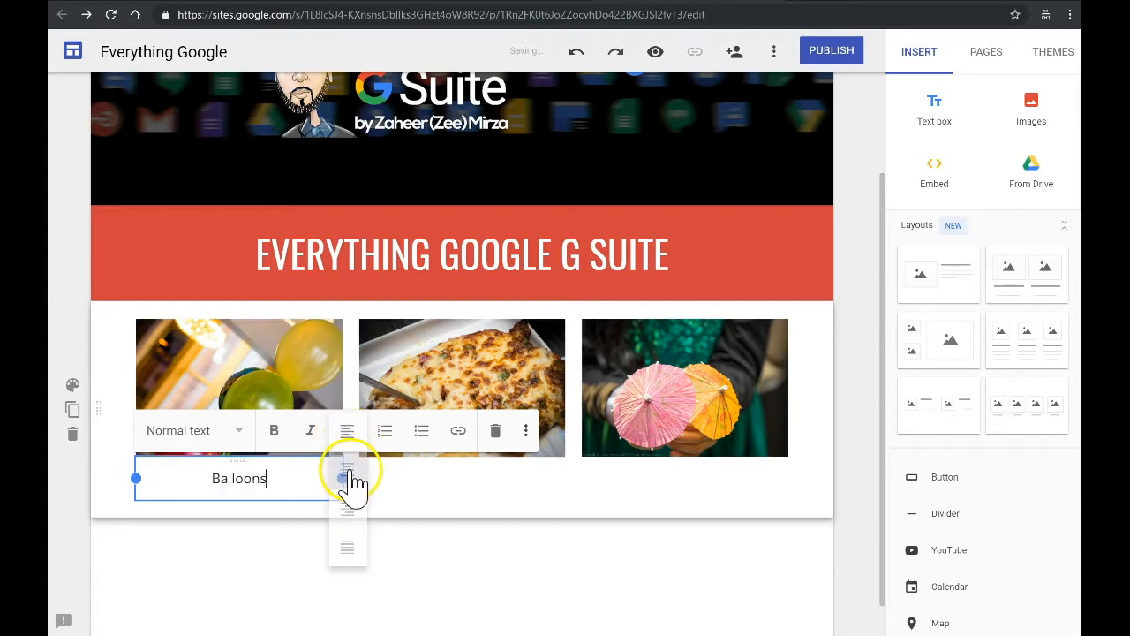
# - Try the Heading style on the "Balloons" caption, then format it with the Sub-heading style
pyautogui.click(238, 433)
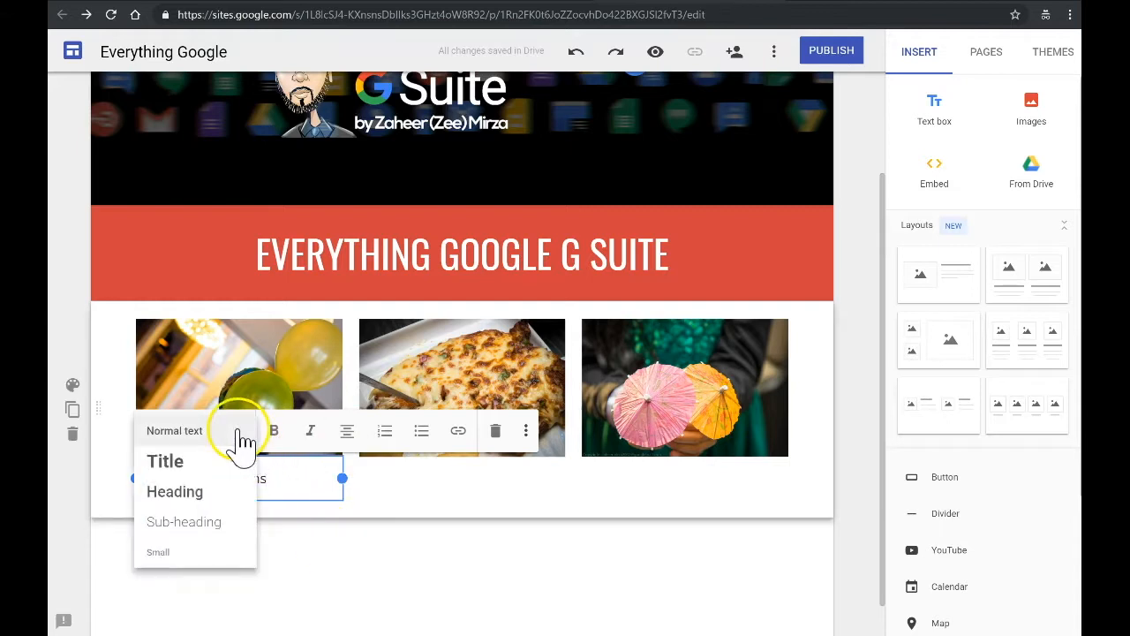
pyautogui.click(203, 493)
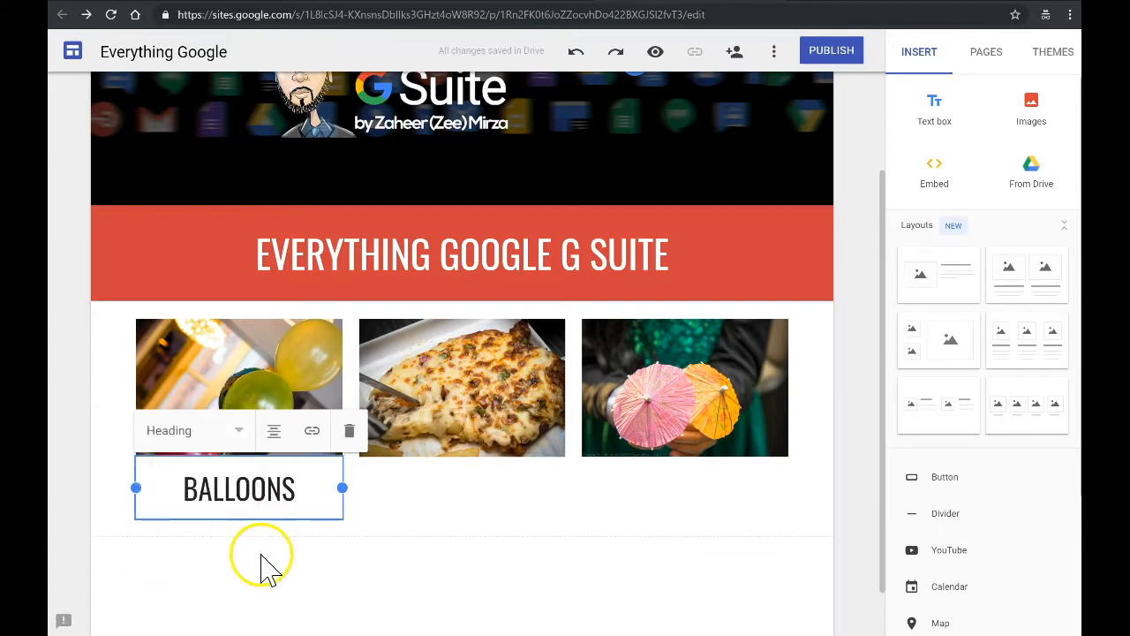
pyautogui.click(238, 433)
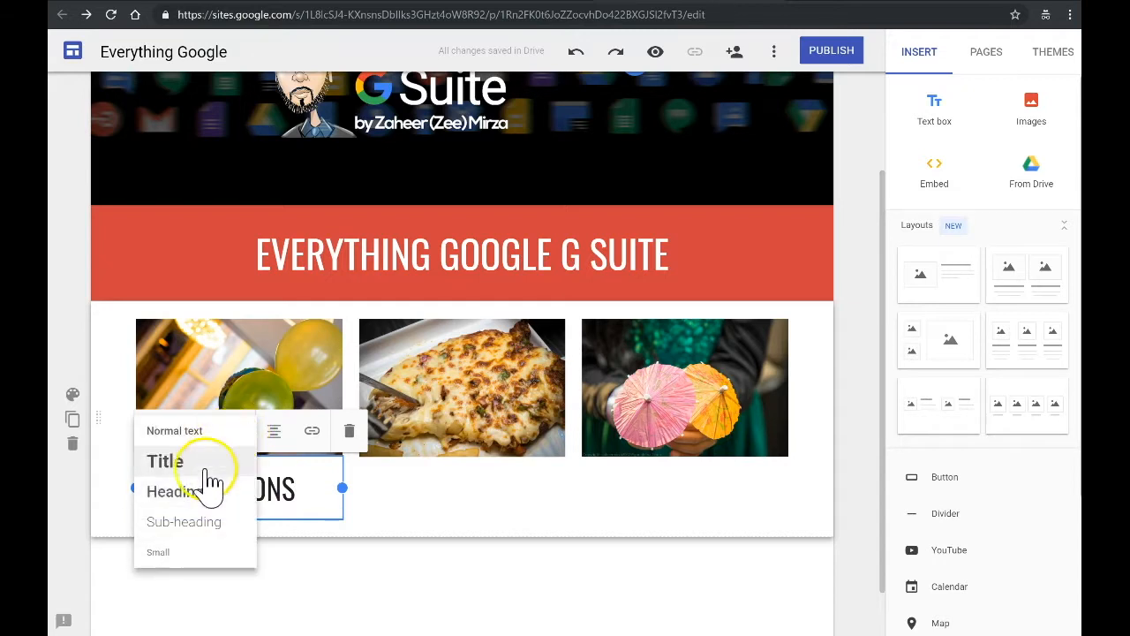
pyautogui.click(182, 523)
pyautogui.click(444, 509)
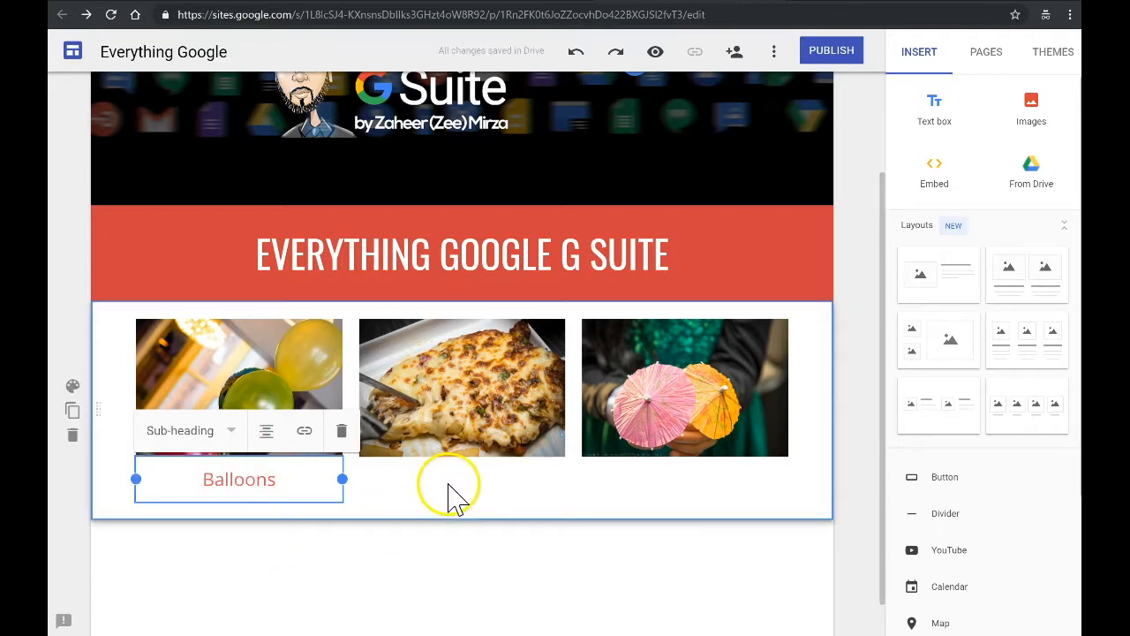
# - Add the caption "Steak & Cheese" to the pizza picture and centre it
pyautogui.click(461, 428)
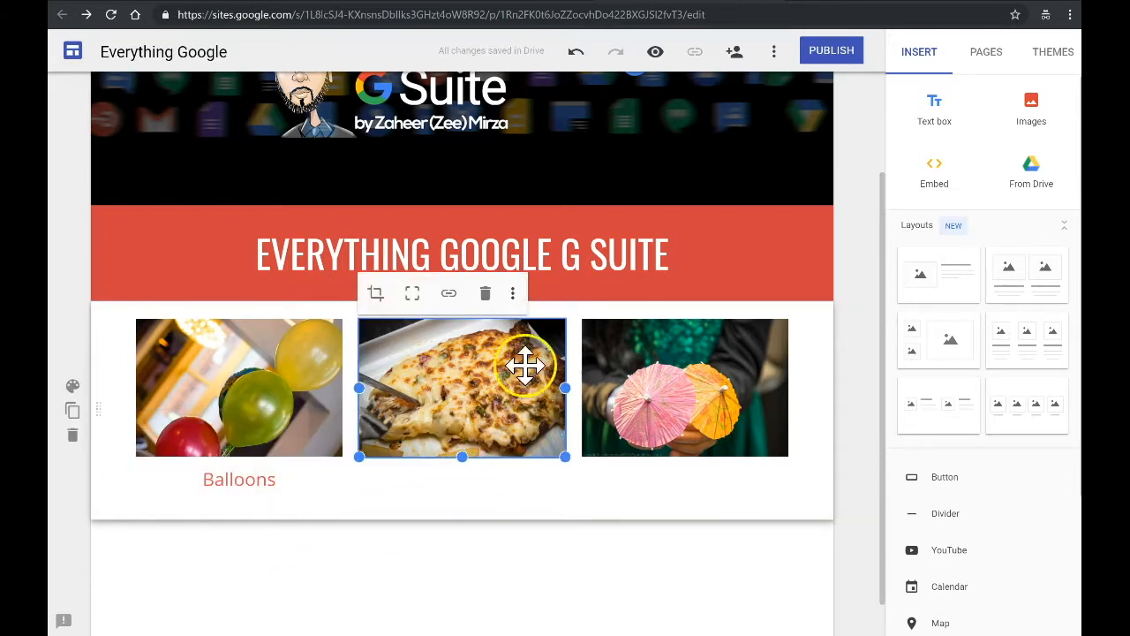
pyautogui.click(511, 294)
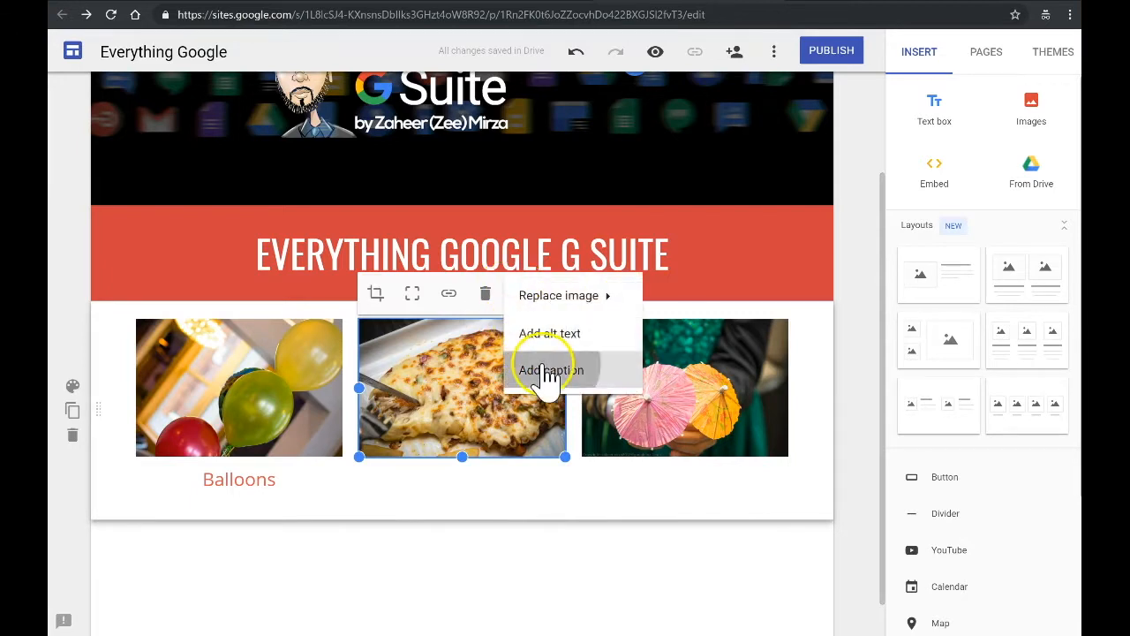
pyautogui.click(540, 371)
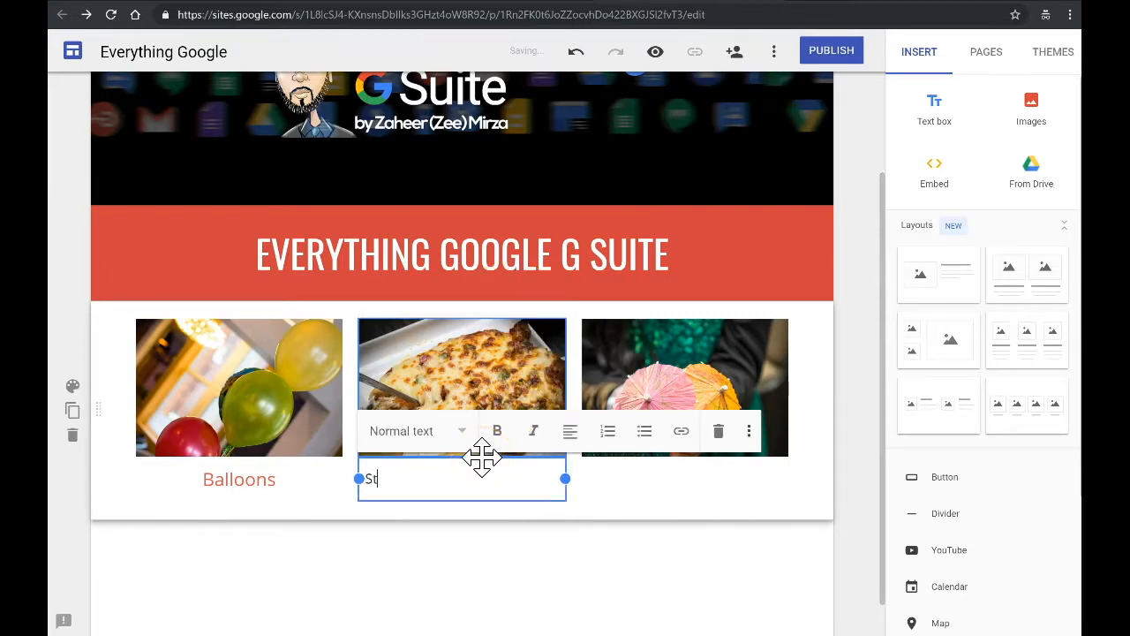
pyautogui.click(570, 433)
pyautogui.click(570, 474)
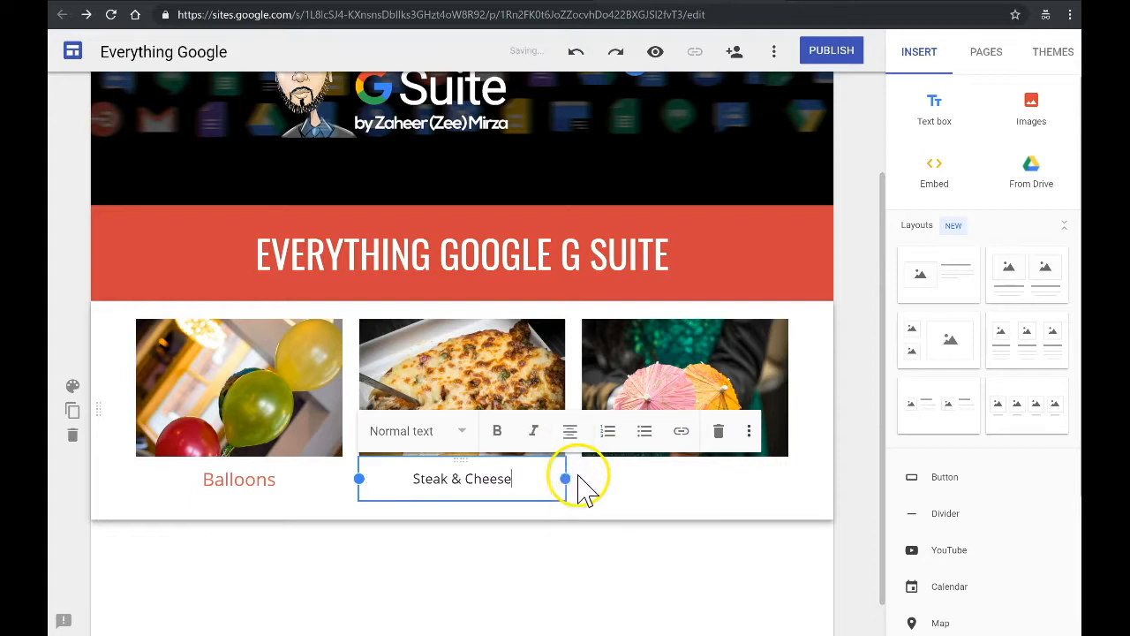
# - Format the "Steak & Cheese" caption with the Sub-heading style
pyautogui.click(461, 433)
pyautogui.click(417, 523)
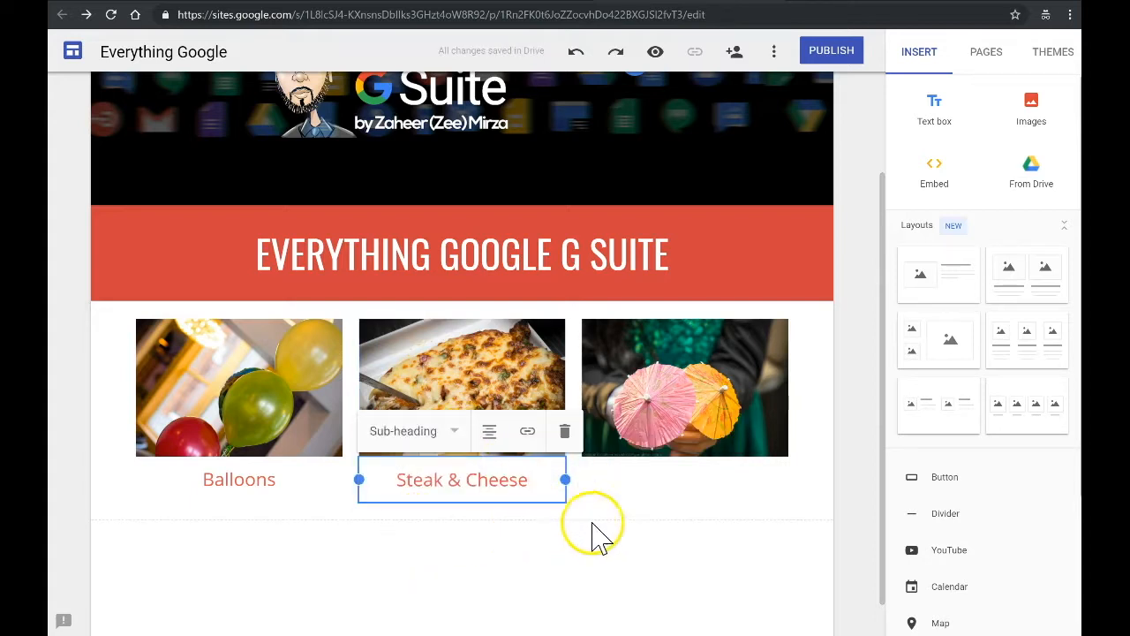
pyautogui.click(661, 491)
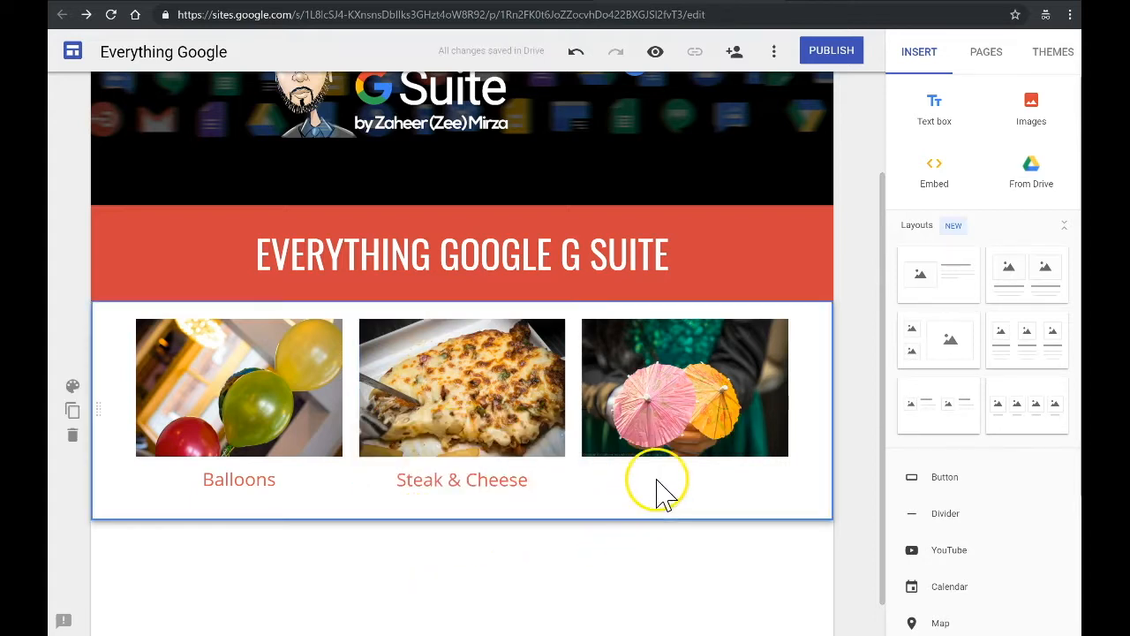
# - Add the caption "Umbrellas" to the umbrella picture and centre it
pyautogui.click(726, 410)
pyautogui.click(736, 293)
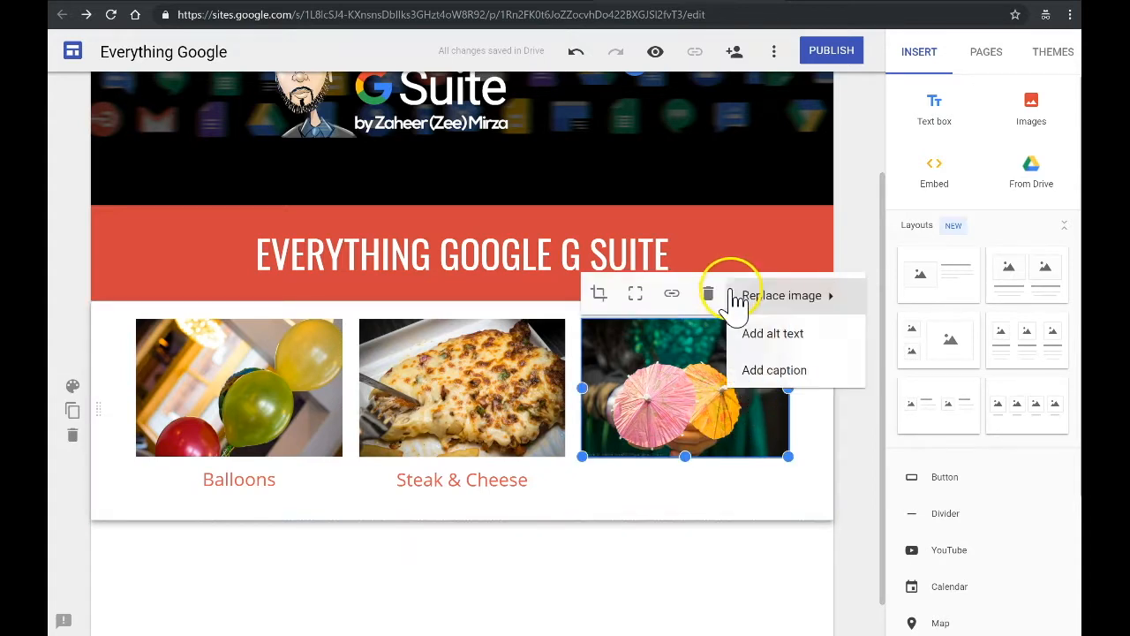
pyautogui.click(784, 372)
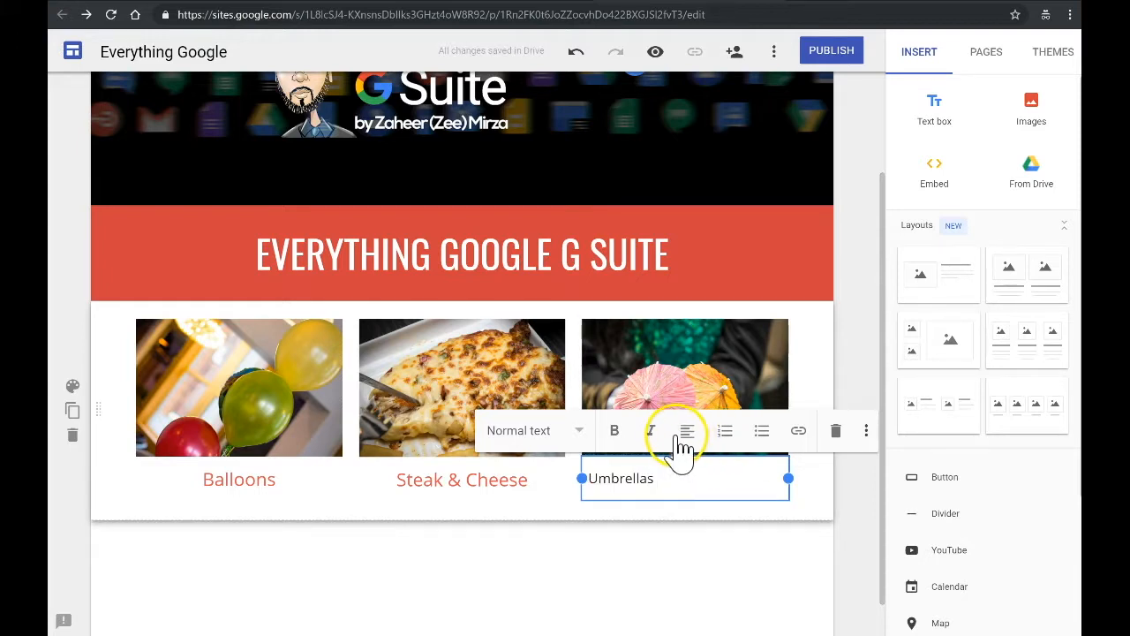
pyautogui.click(688, 436)
pyautogui.click(689, 476)
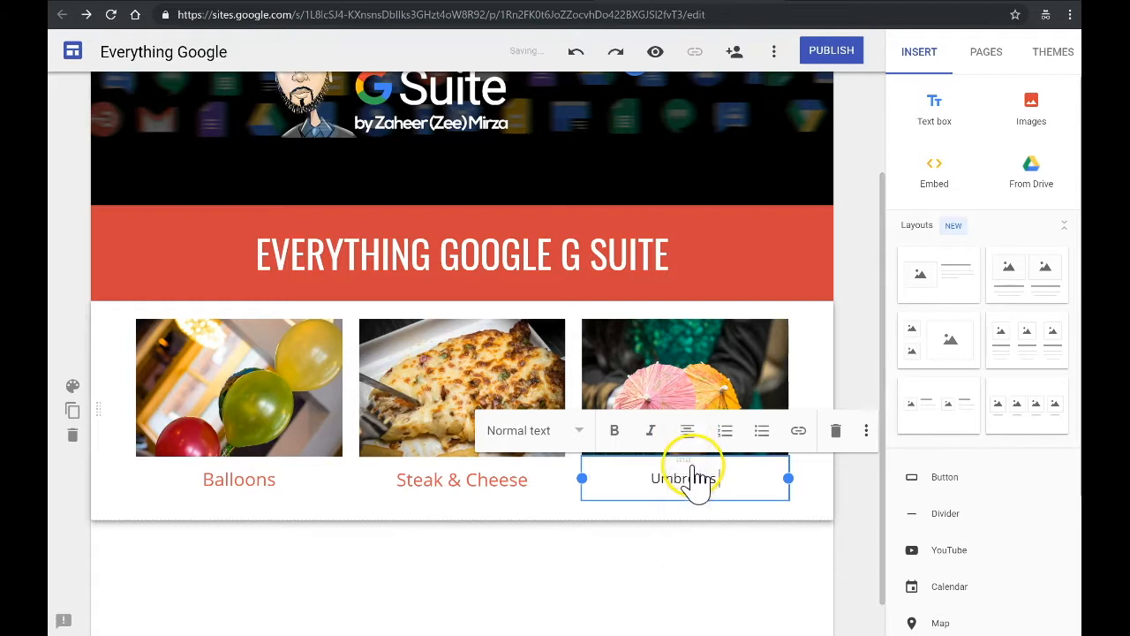
# - Format the "Umbrellas" caption with the Sub-heading style
pyautogui.click(574, 434)
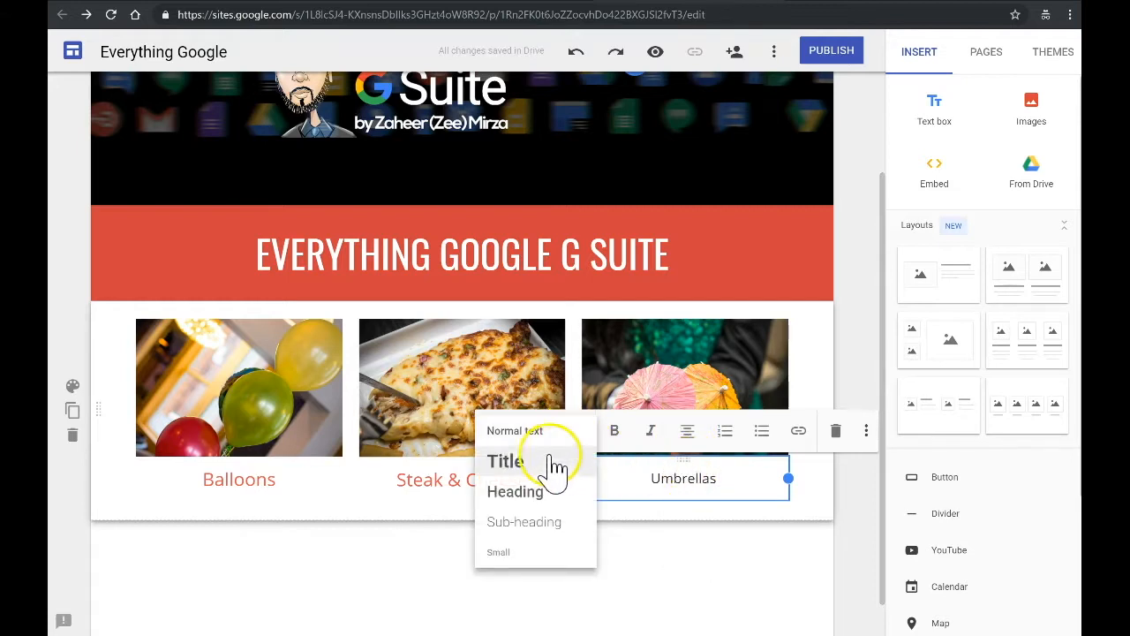
pyautogui.click(522, 530)
pyautogui.click(594, 565)
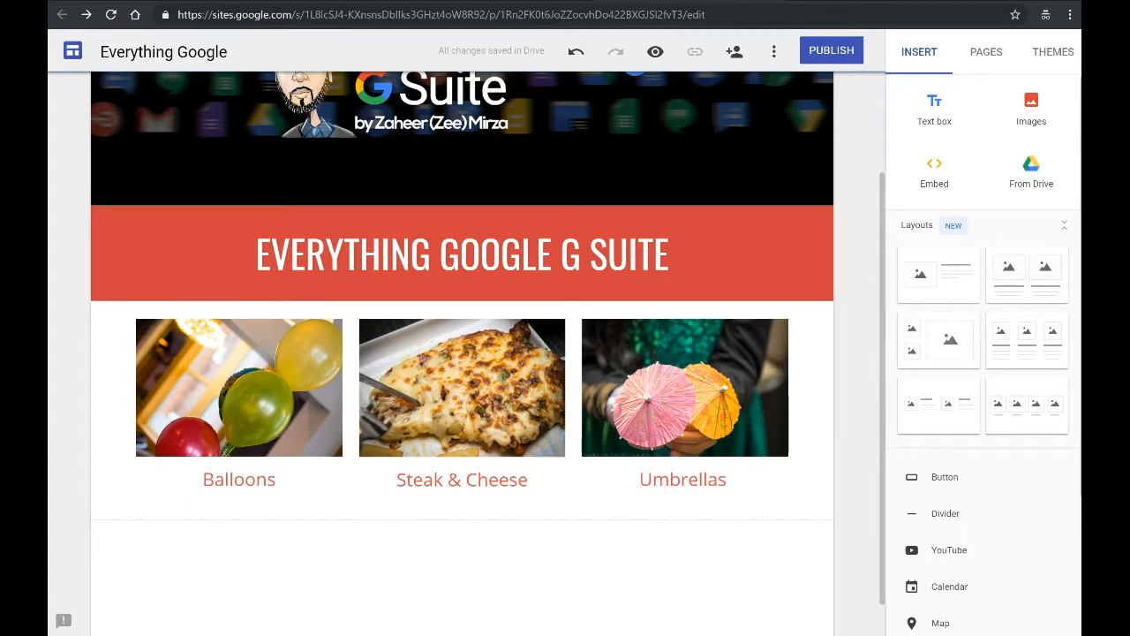
# - Switch to Google Drive, open the "Twitter code" document in the Social Media folder and copy its entire embed code
pyautogui.click(931, 182)
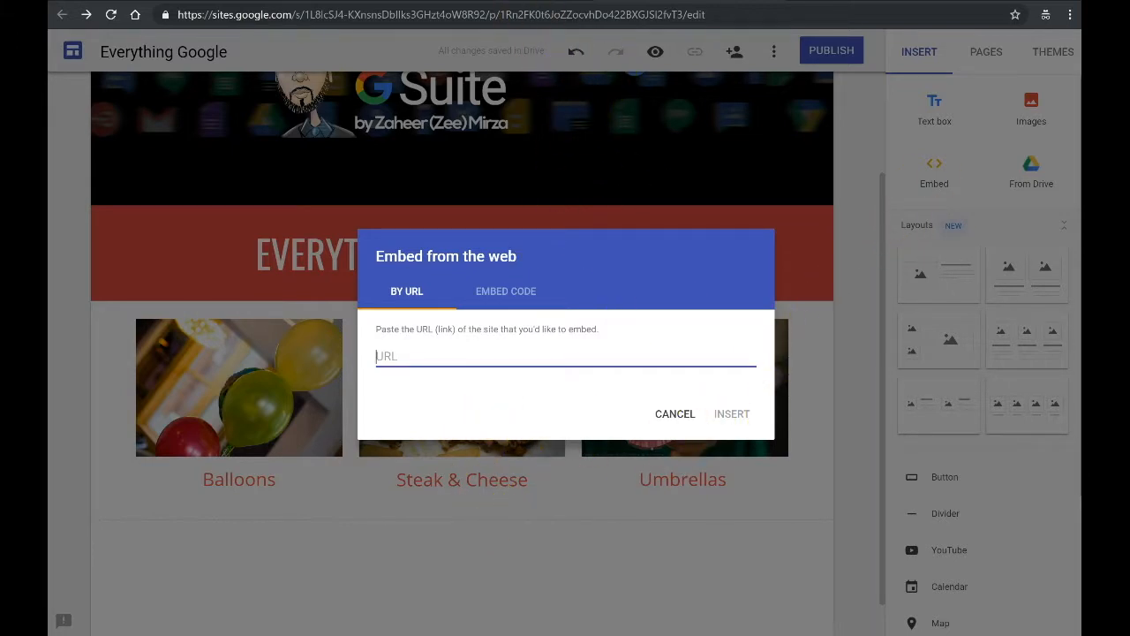
pyautogui.click(362, 1)
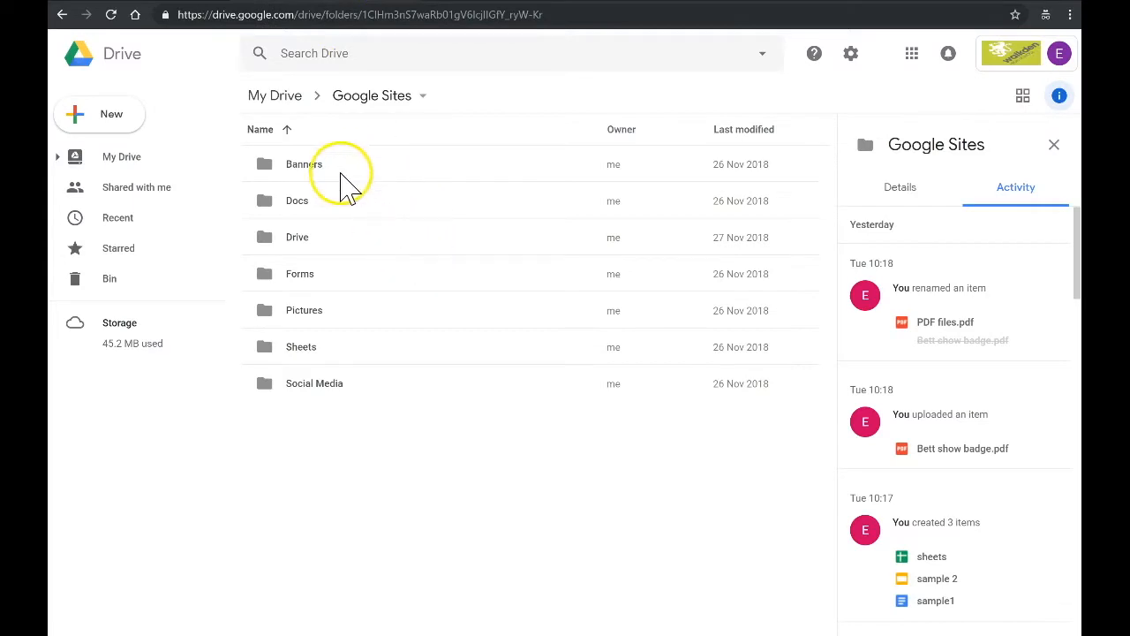
pyautogui.doubleClick(320, 385)
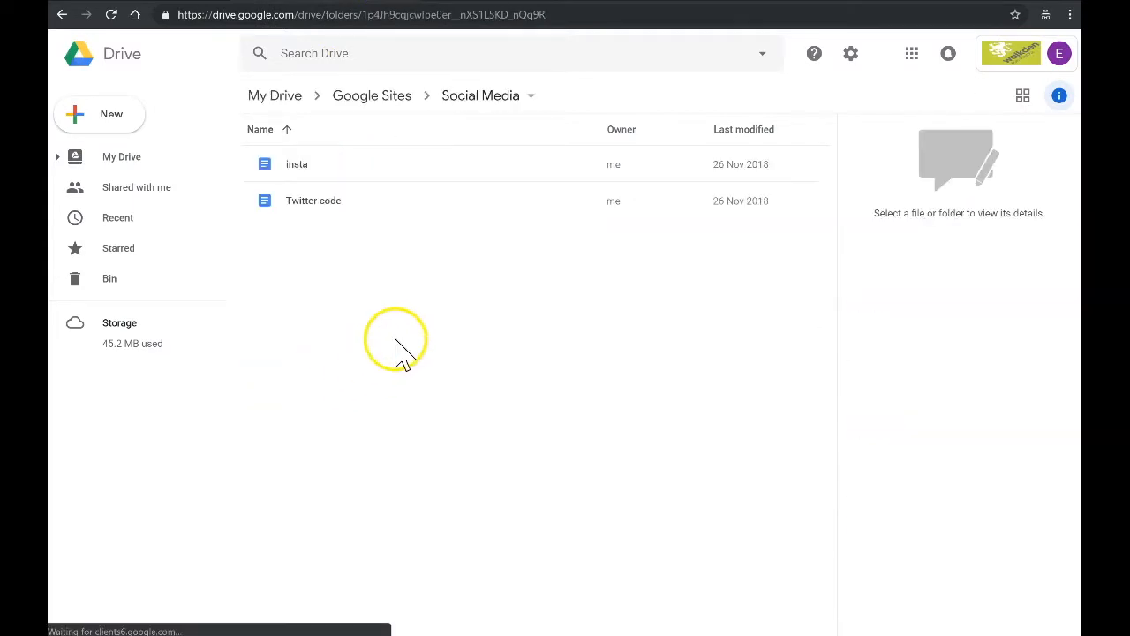
pyautogui.doubleClick(311, 210)
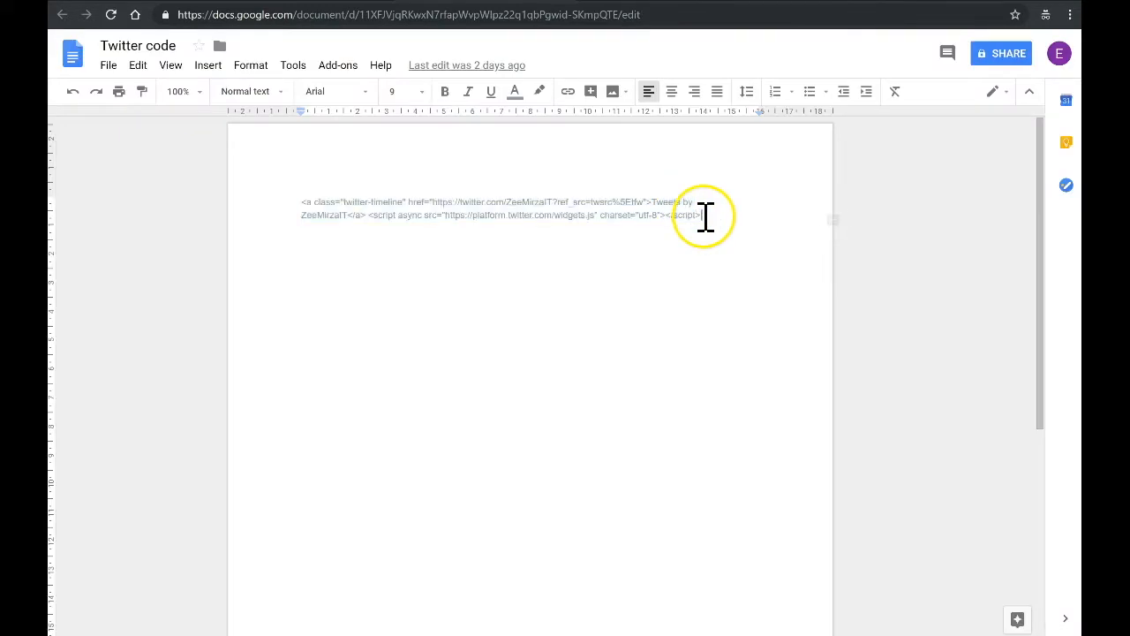
pyautogui.moveTo(702, 217); pyautogui.dragTo(277, 173)
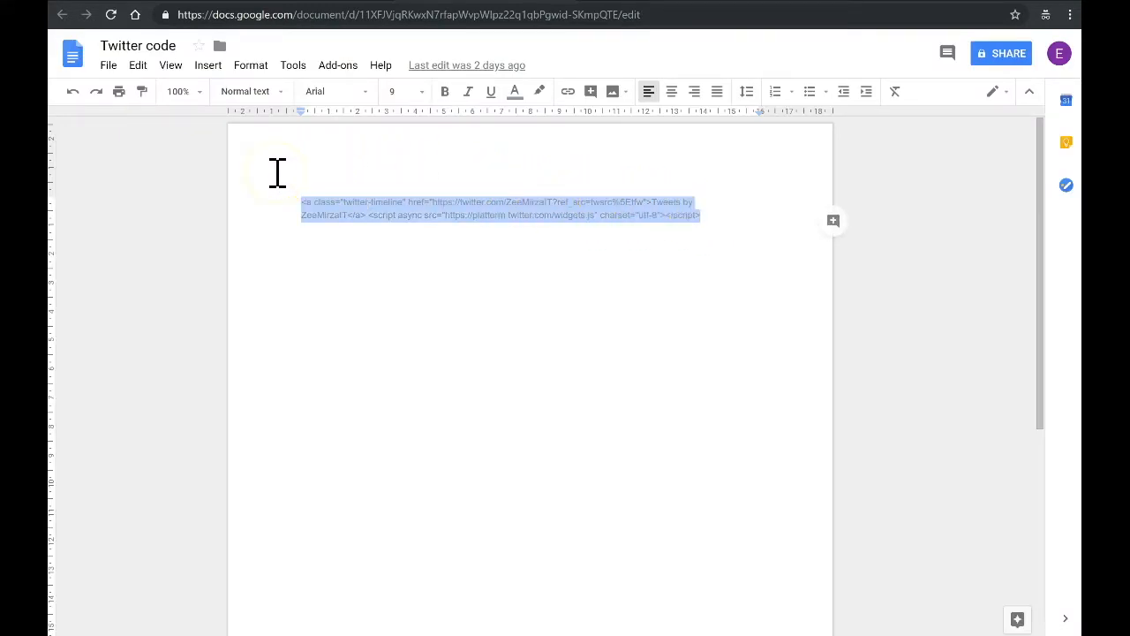
pyautogui.hotkey('ctrl', 'c')
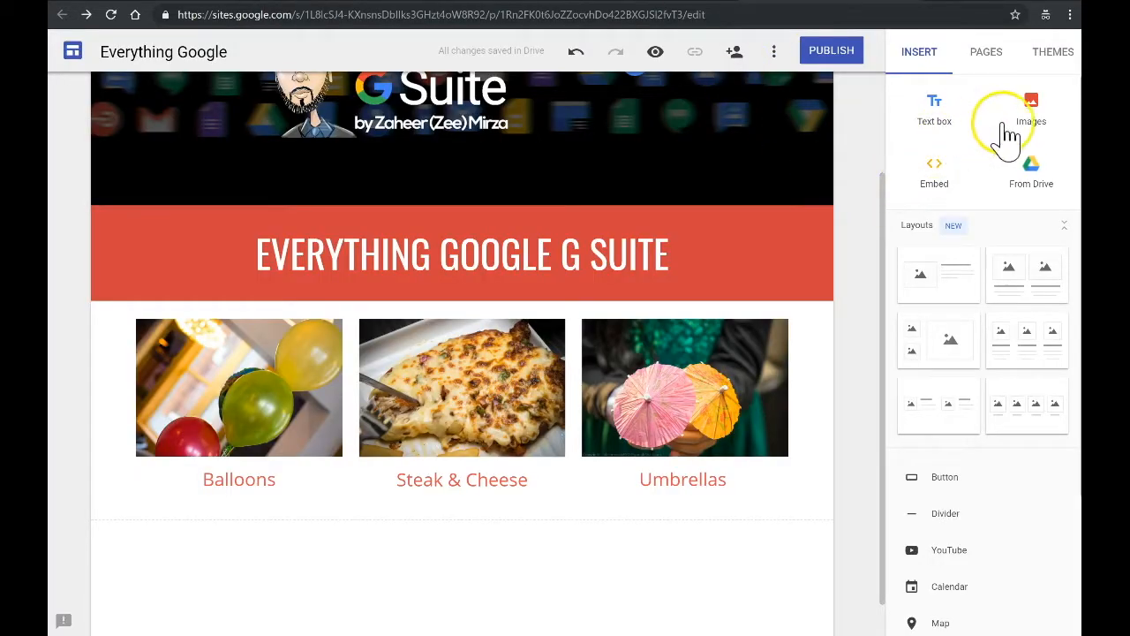
# - Switch back to the site and embed the copied Twitter timeline code on the page as HTML embed code
pyautogui.click(935, 172)
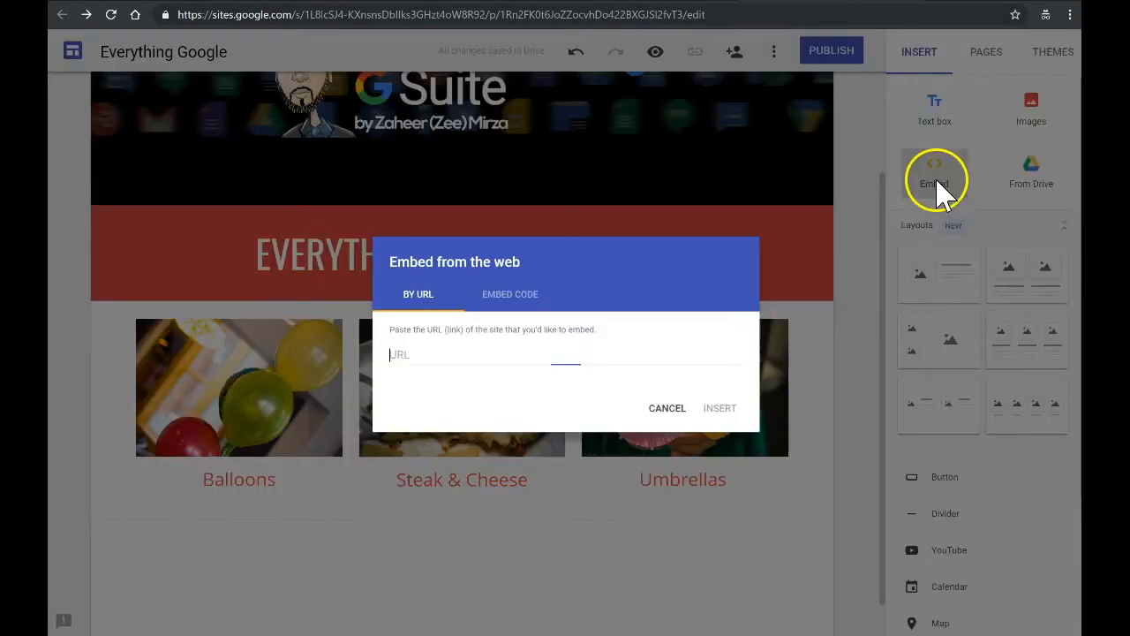
pyautogui.click(518, 306)
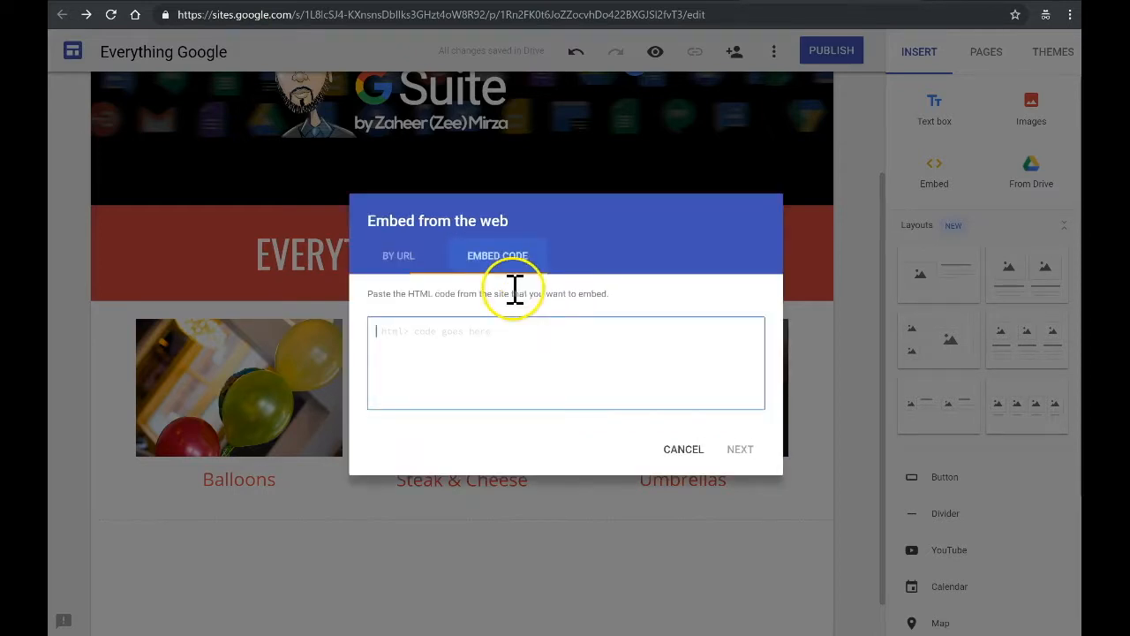
pyautogui.hotkey('ctrl', 'v')
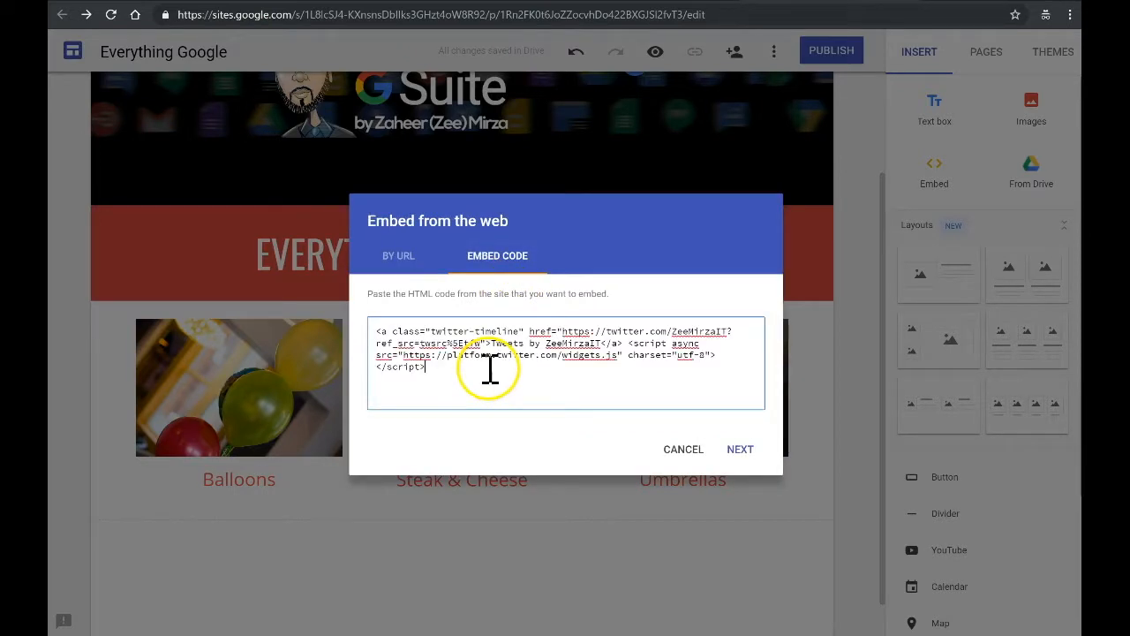
pyautogui.click(740, 449)
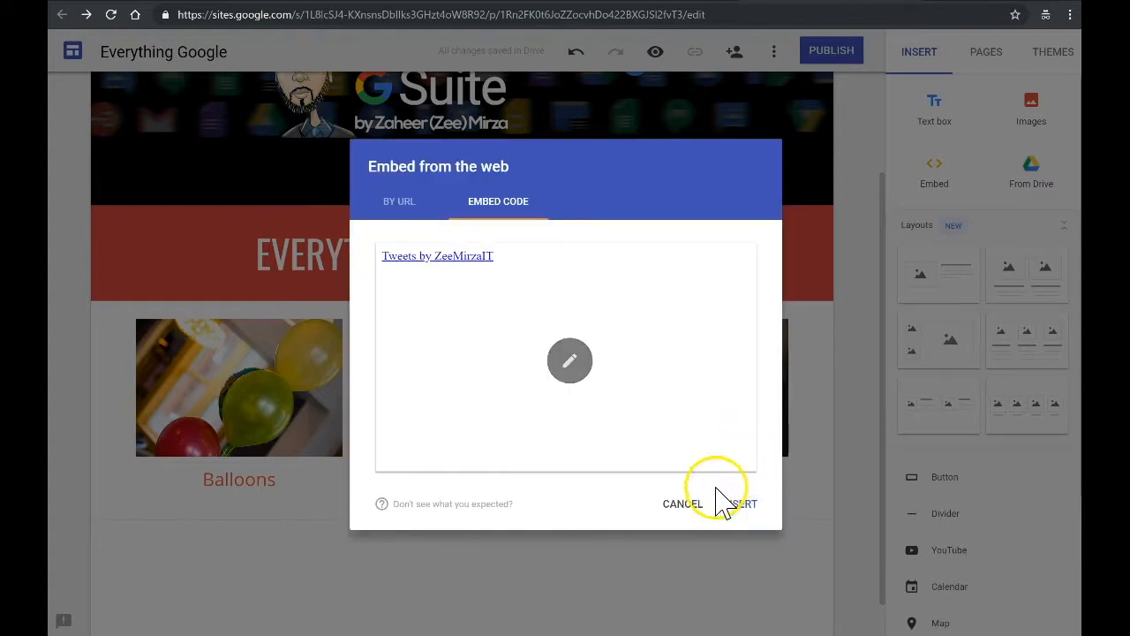
pyautogui.click(742, 507)
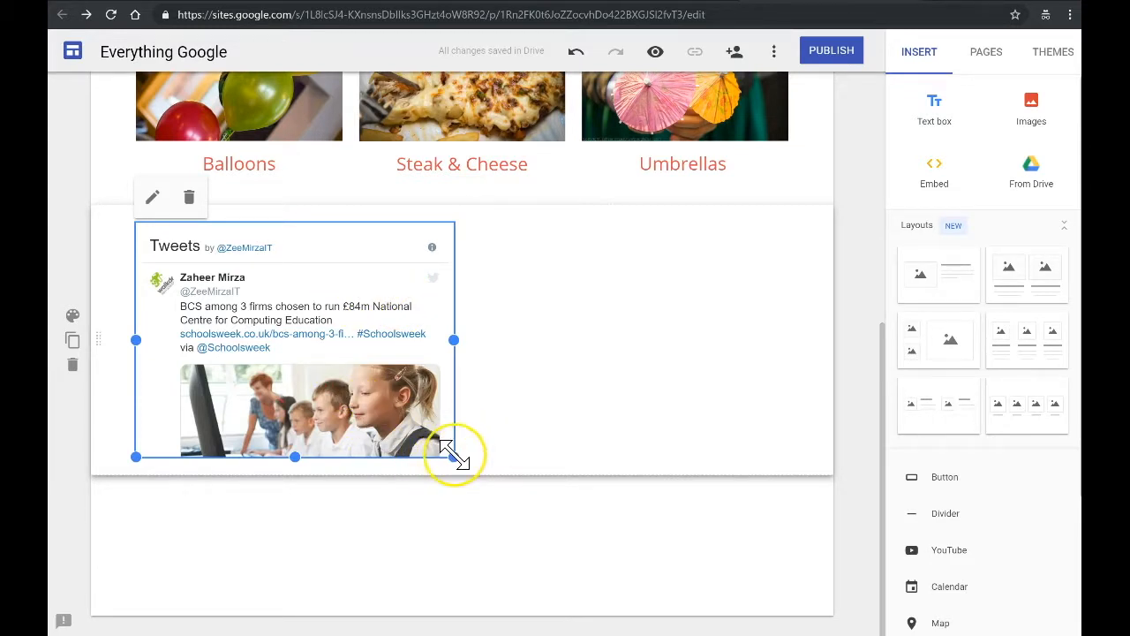
# - Make the embedded Twitter timeline taller by extending its lower edge so a whole tweet fits
pyautogui.moveTo(453, 456); pyautogui.dragTo(454, 491)
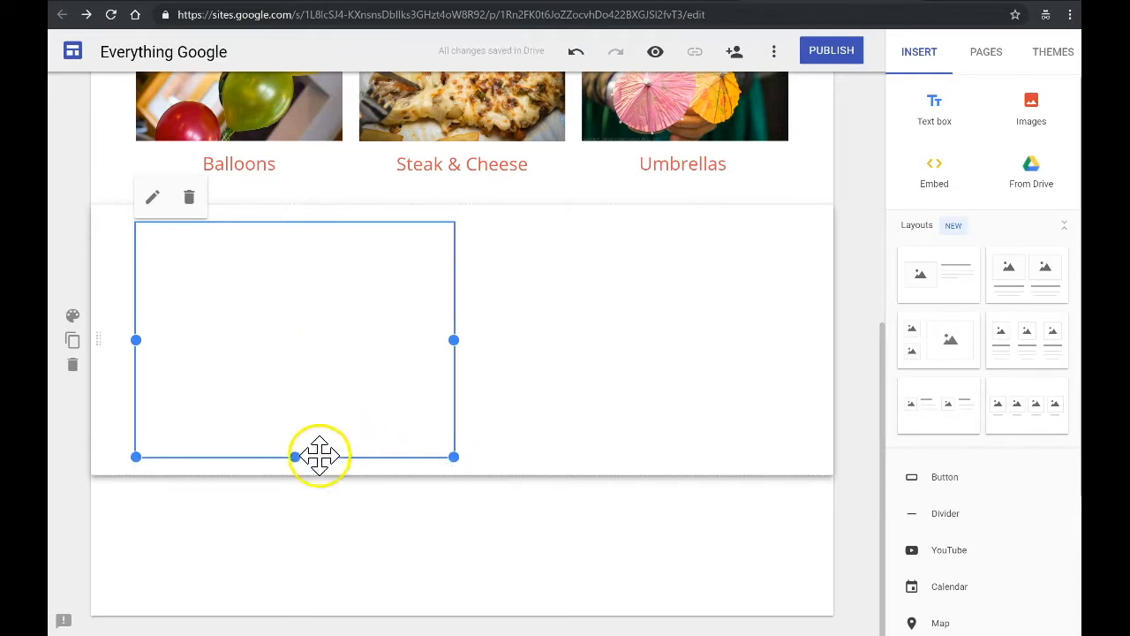
pyautogui.moveTo(298, 463); pyautogui.dragTo(270, 584)
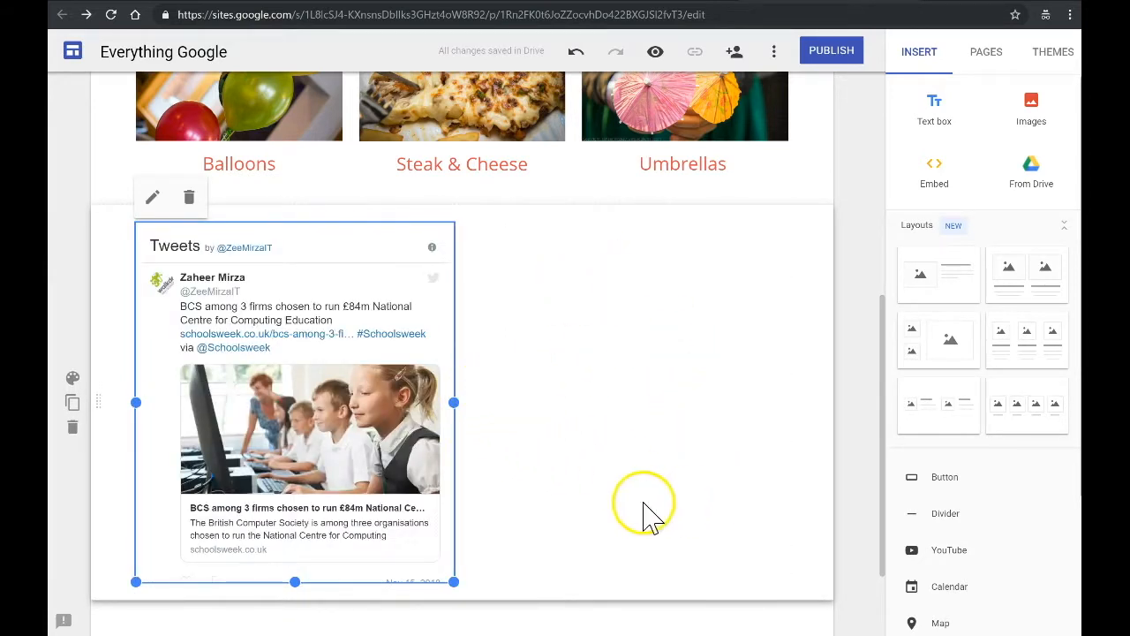
pyautogui.click(115, 574)
# - Start another web embed for the page, using HTML embed code instead of a URL
pyautogui.scroll(-2, 291, 561)
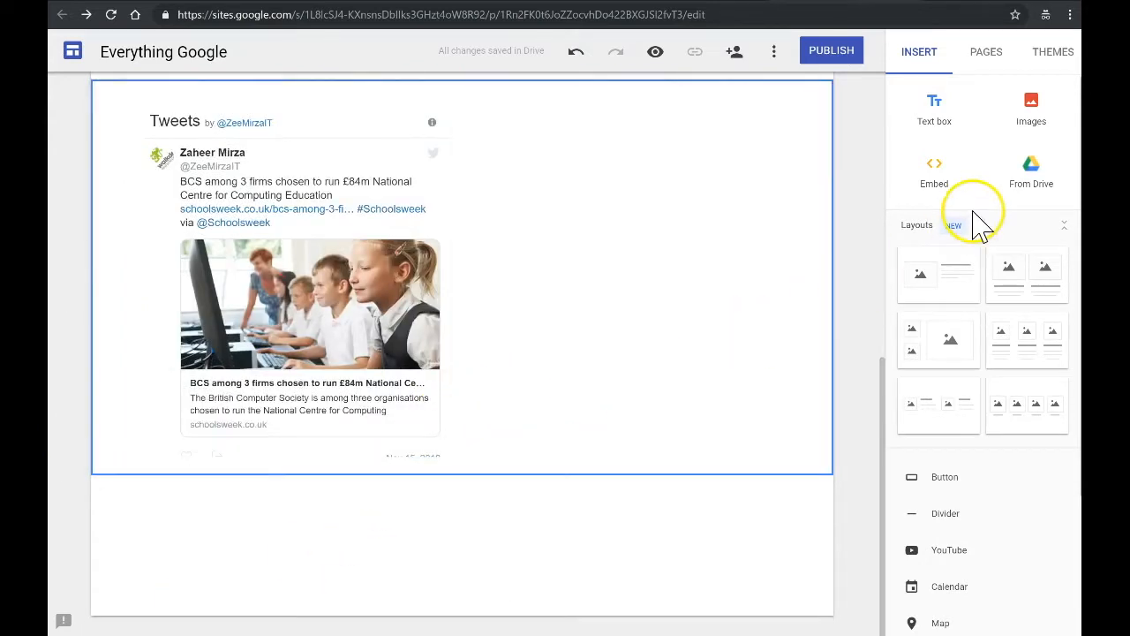
pyautogui.click(941, 181)
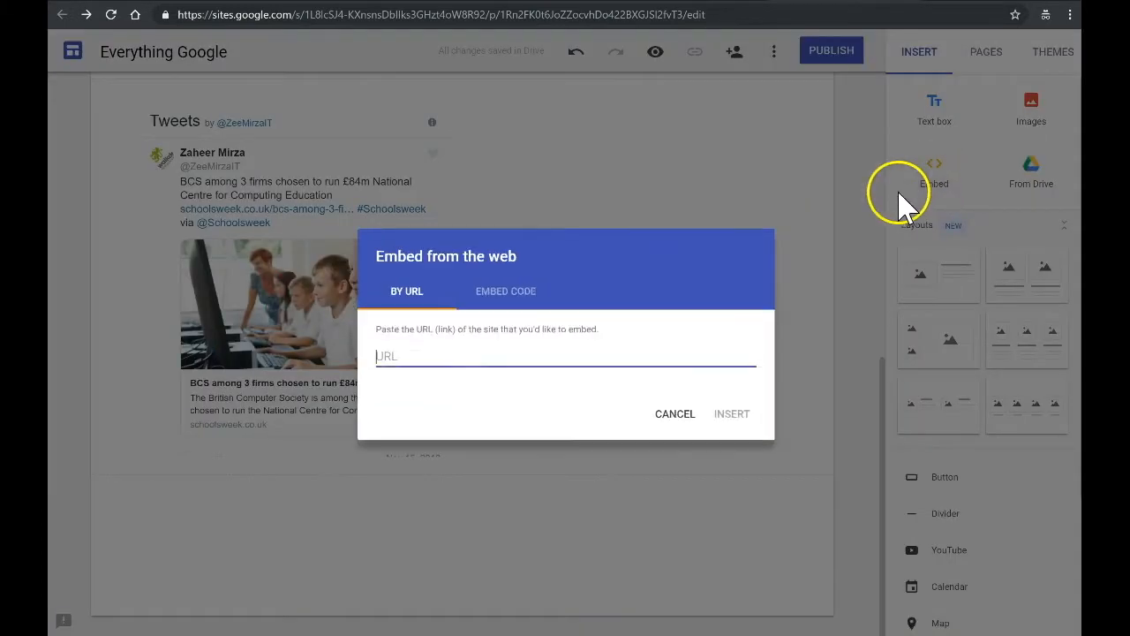
pyautogui.click(505, 266)
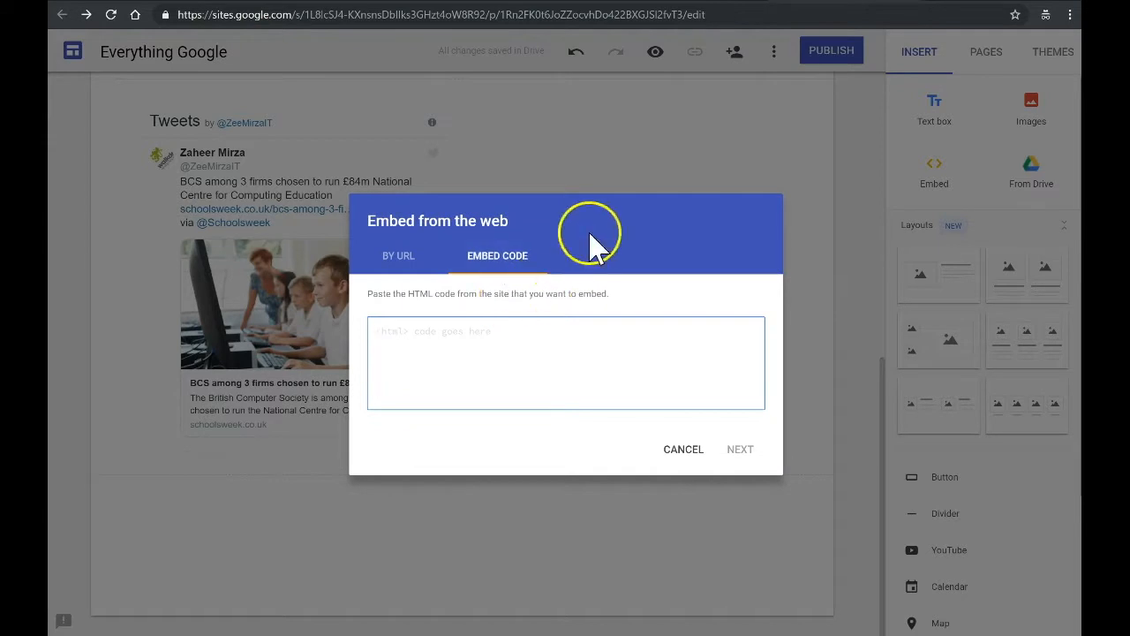
# - Switch to the "insta" document in Google Docs and copy the whole Instagram embed code
pyautogui.click(420, 1)
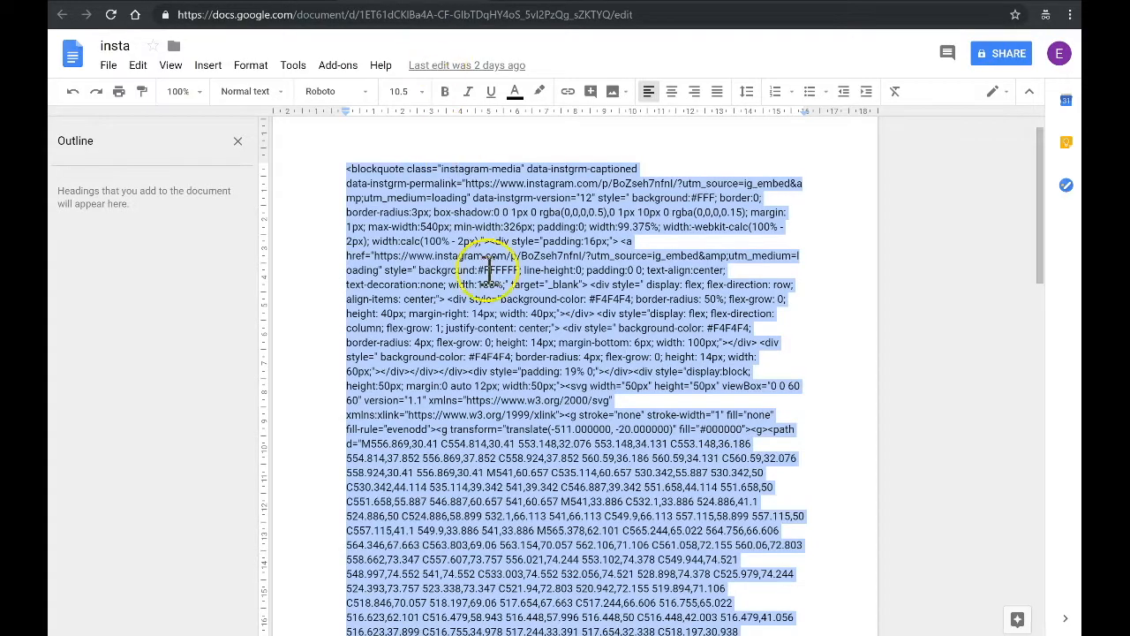
pyautogui.scroll(-10, 556, 304)
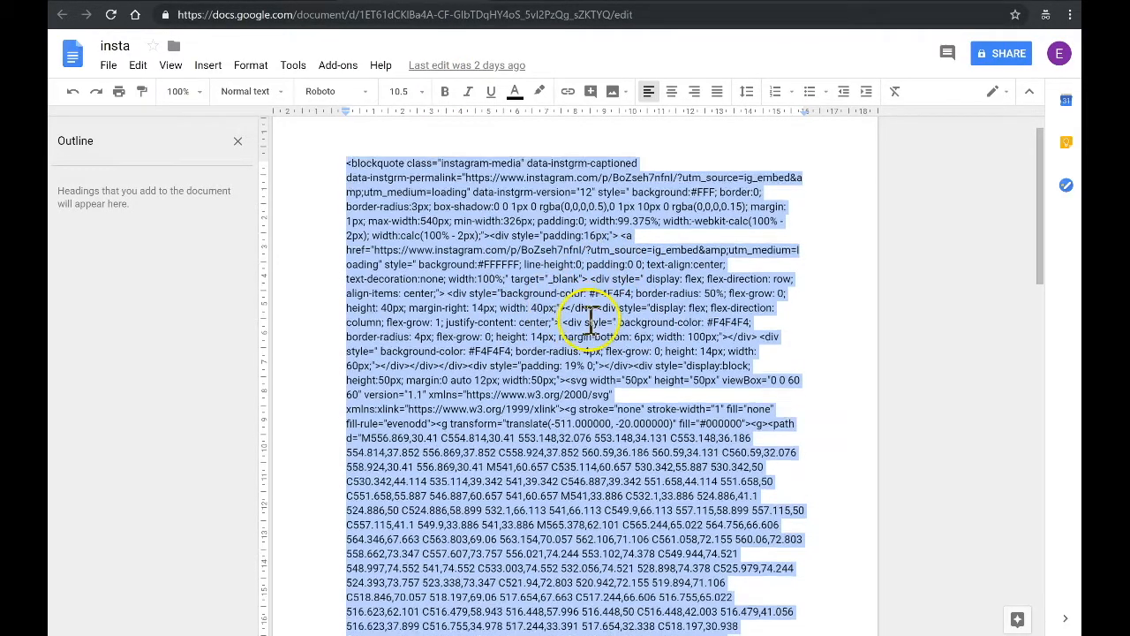
pyautogui.scroll(10, 590, 323)
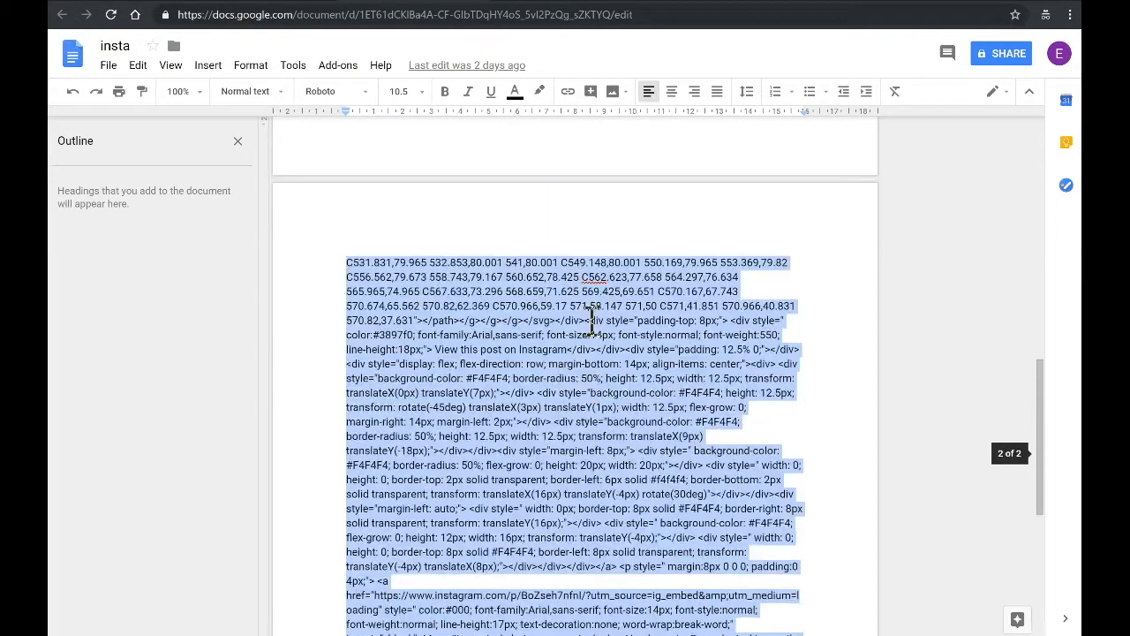
pyautogui.scroll(2, 559, 318)
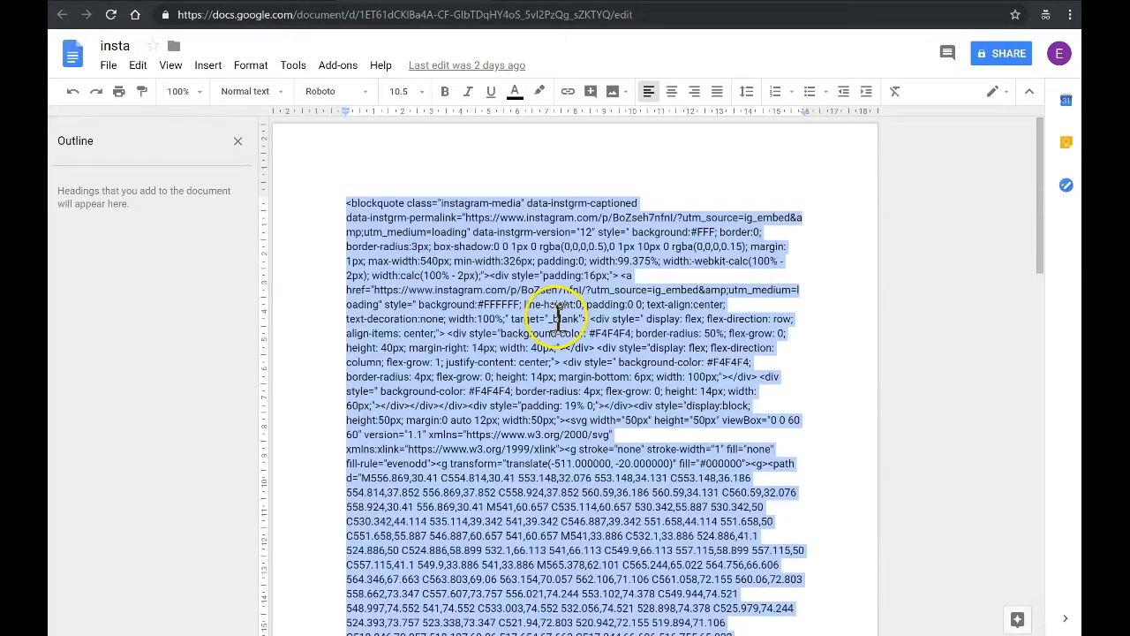
pyautogui.rightClick(543, 262)
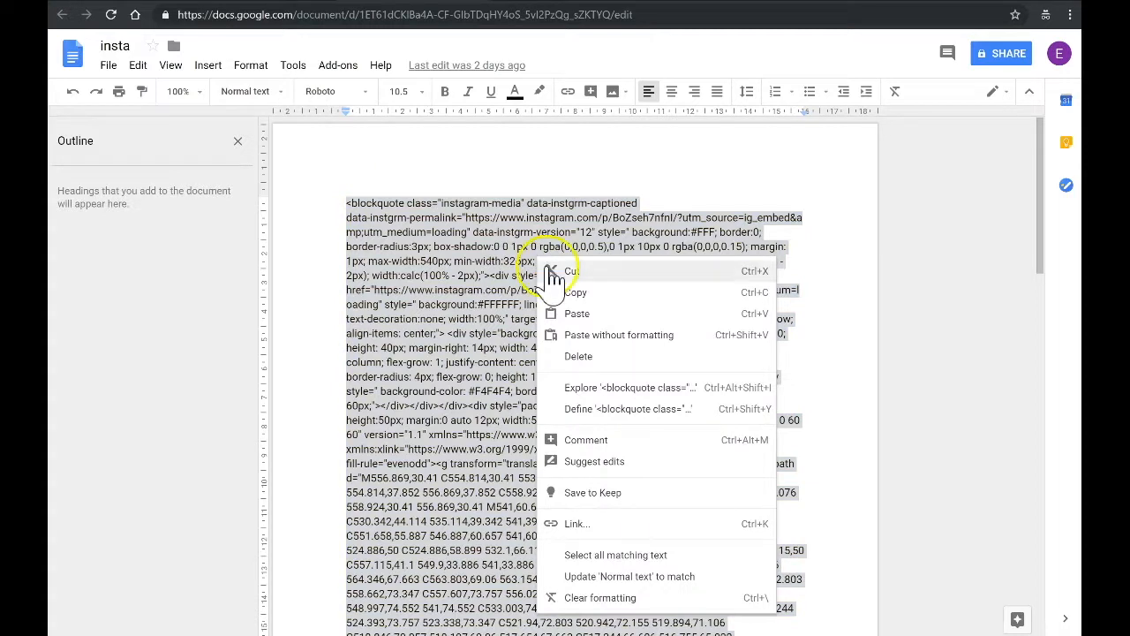
pyautogui.click(575, 292)
pyautogui.click(529, 217)
pyautogui.moveTo(358, 197); pyautogui.dragTo(710, 521)
pyautogui.moveTo(348, 193); pyautogui.dragTo(619, 635)
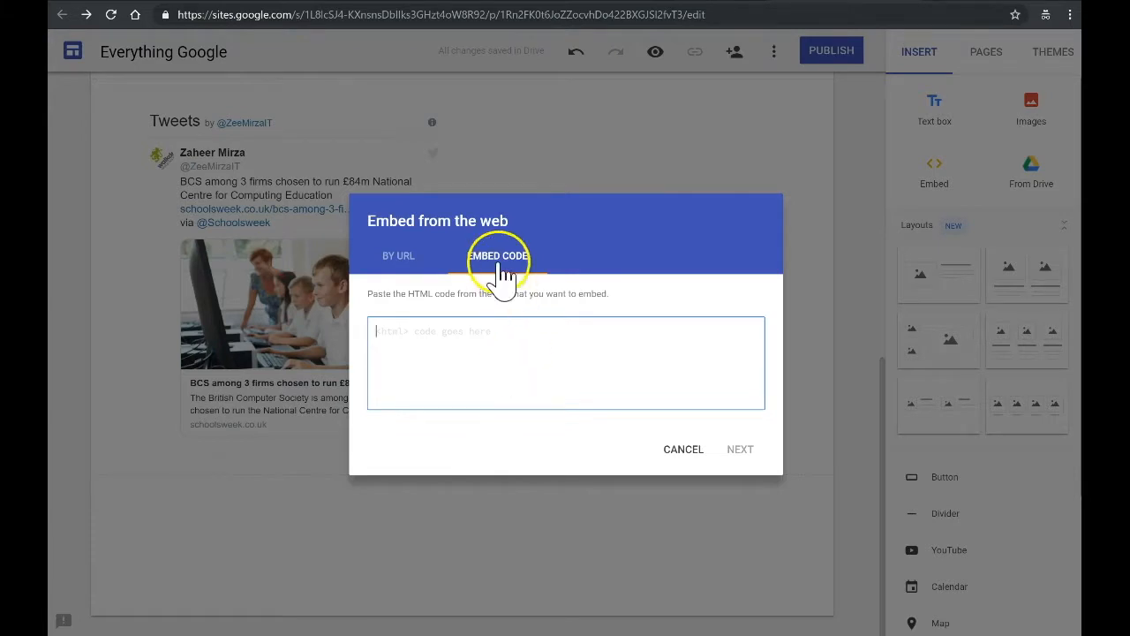
# - Paste the copied Instagram embed code into the web embed and insert it on the page
pyautogui.hotkey('ctrl', 'v')
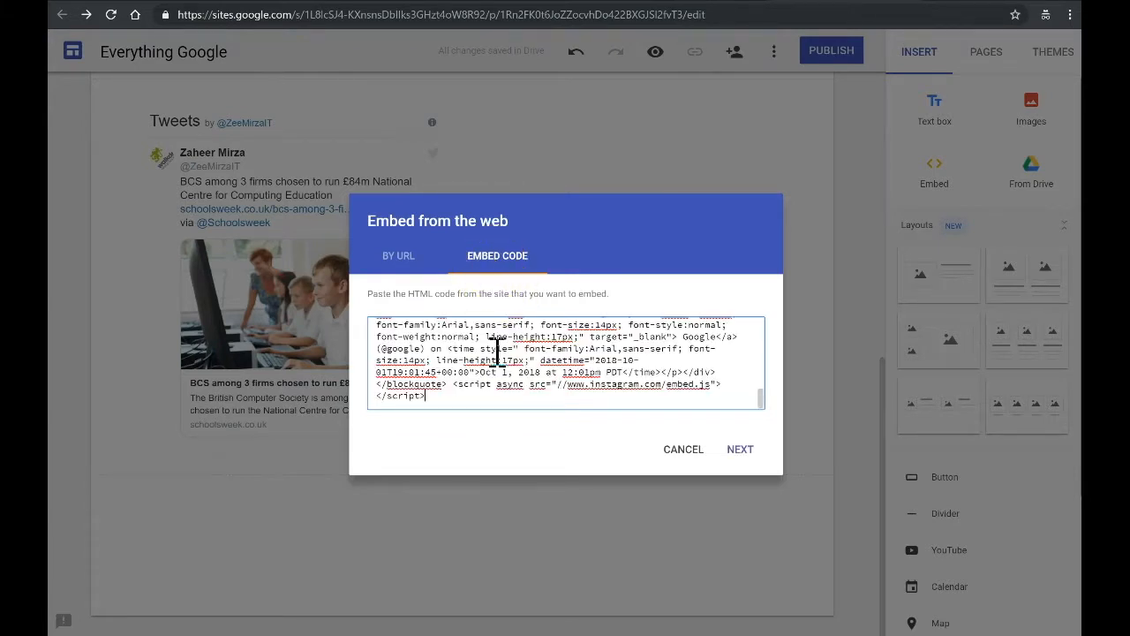
pyautogui.click(740, 450)
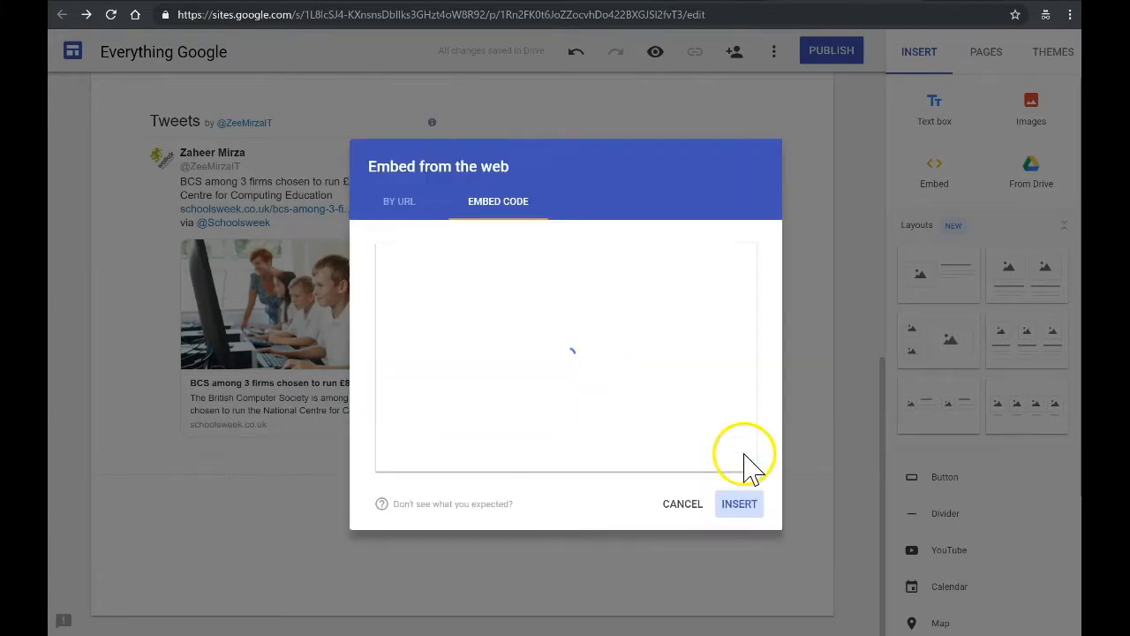
pyautogui.click(740, 504)
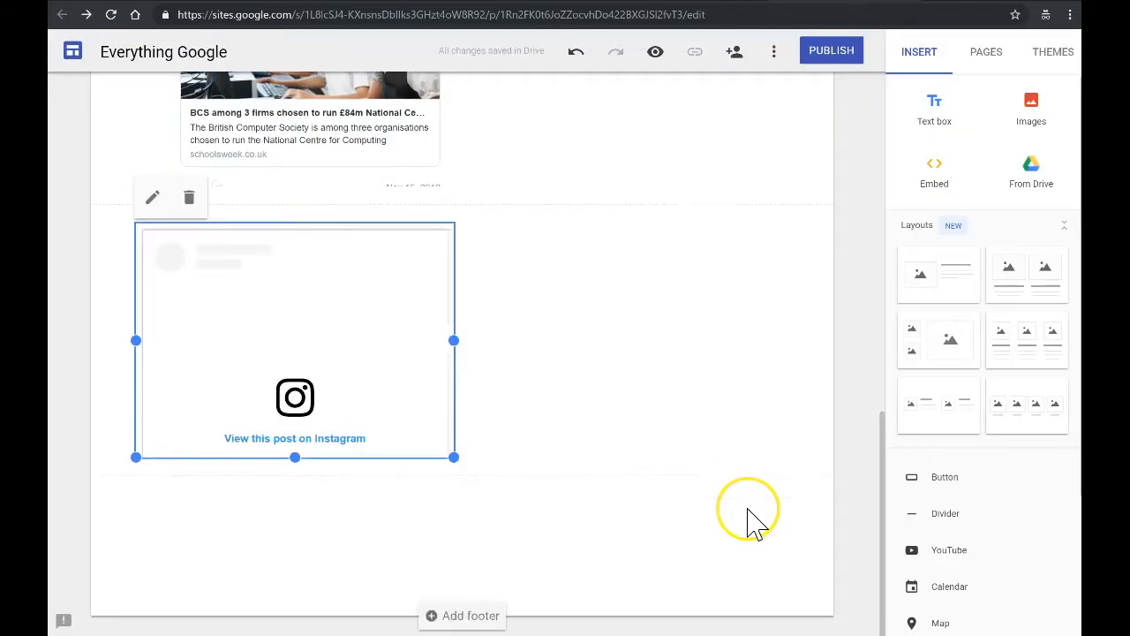
# - Place the Instagram post beside the Twitter timeline and extend its lower edge to match the timeline's height
pyautogui.moveTo(292, 322); pyautogui.dragTo(552, 389)
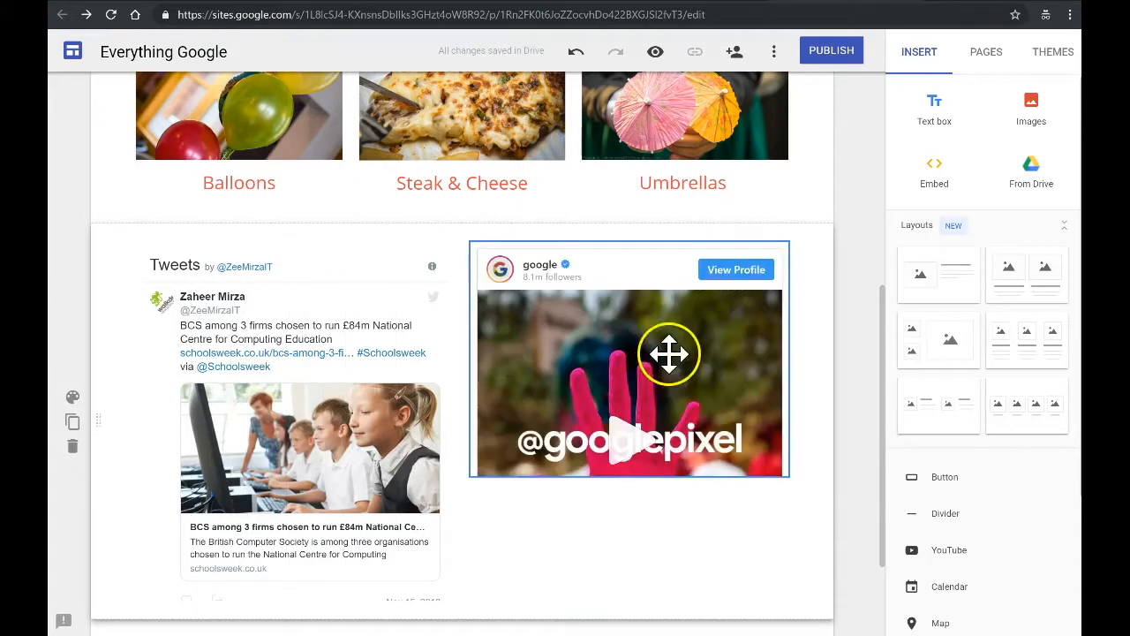
pyautogui.click(664, 468)
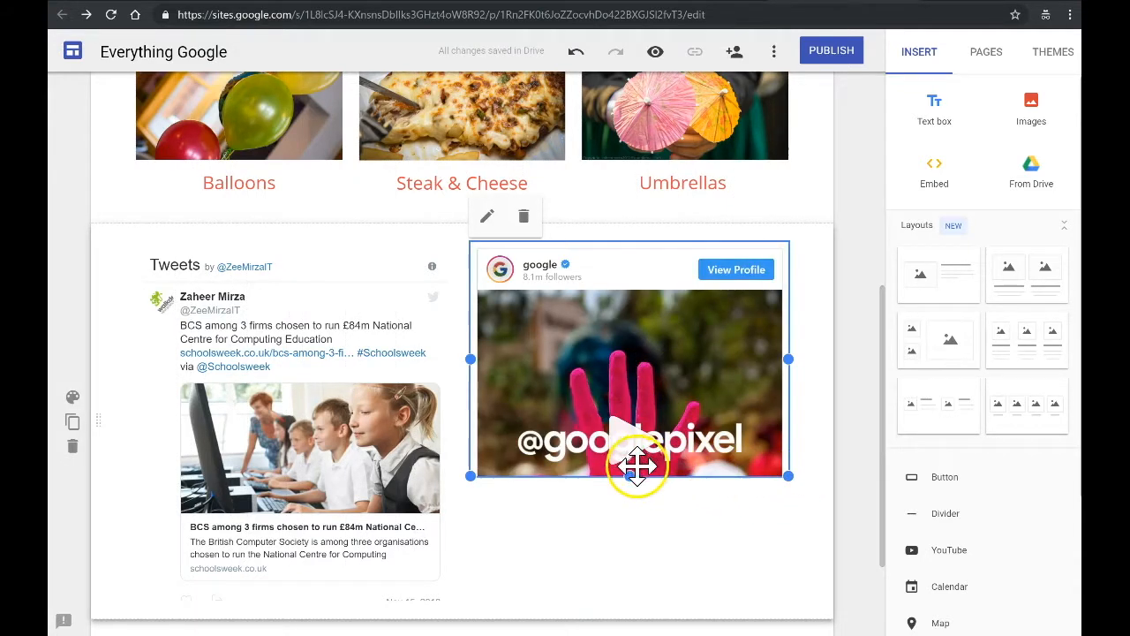
pyautogui.moveTo(629, 476); pyautogui.dragTo(625, 535)
pyautogui.moveTo(621, 582); pyautogui.dragTo(625, 608)
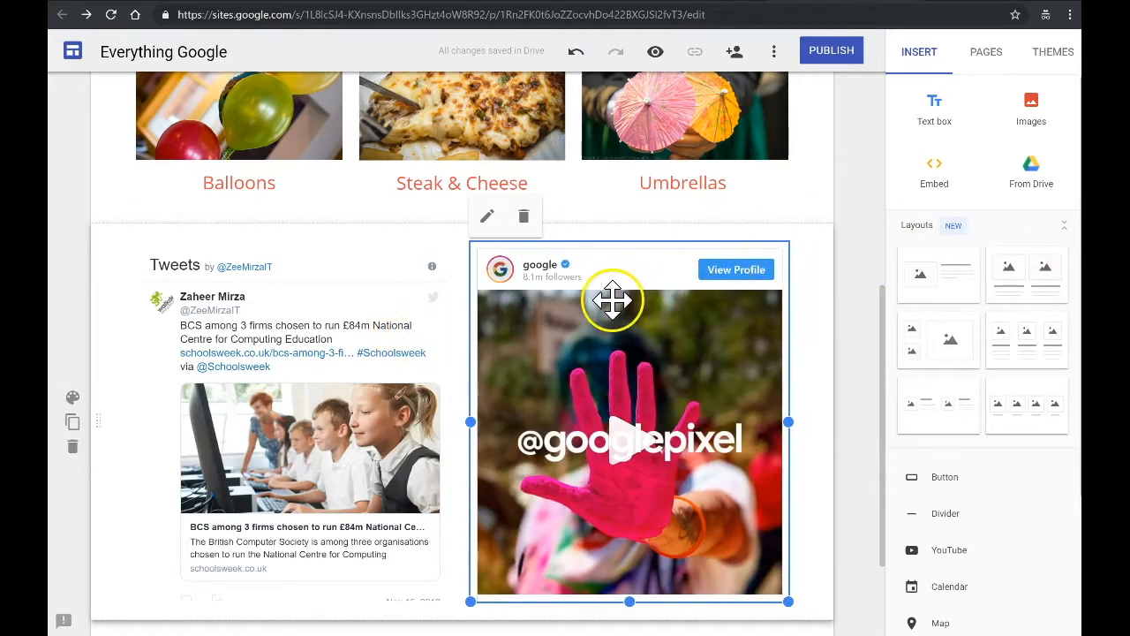
pyautogui.scroll(1, 607, 300)
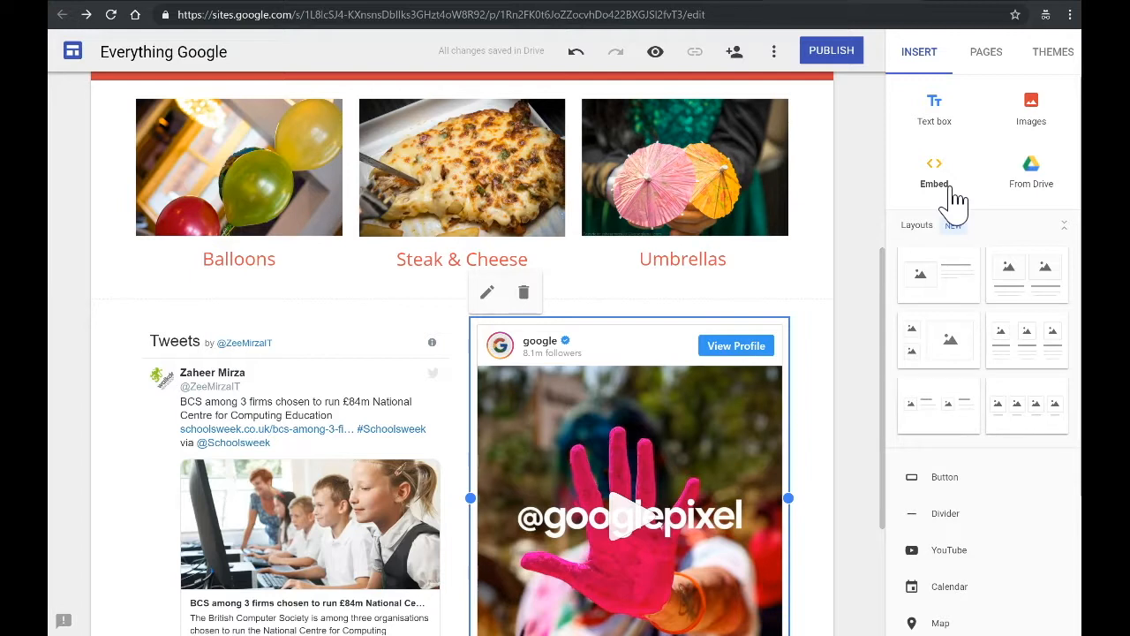
pyautogui.scroll(-4, 904, 265)
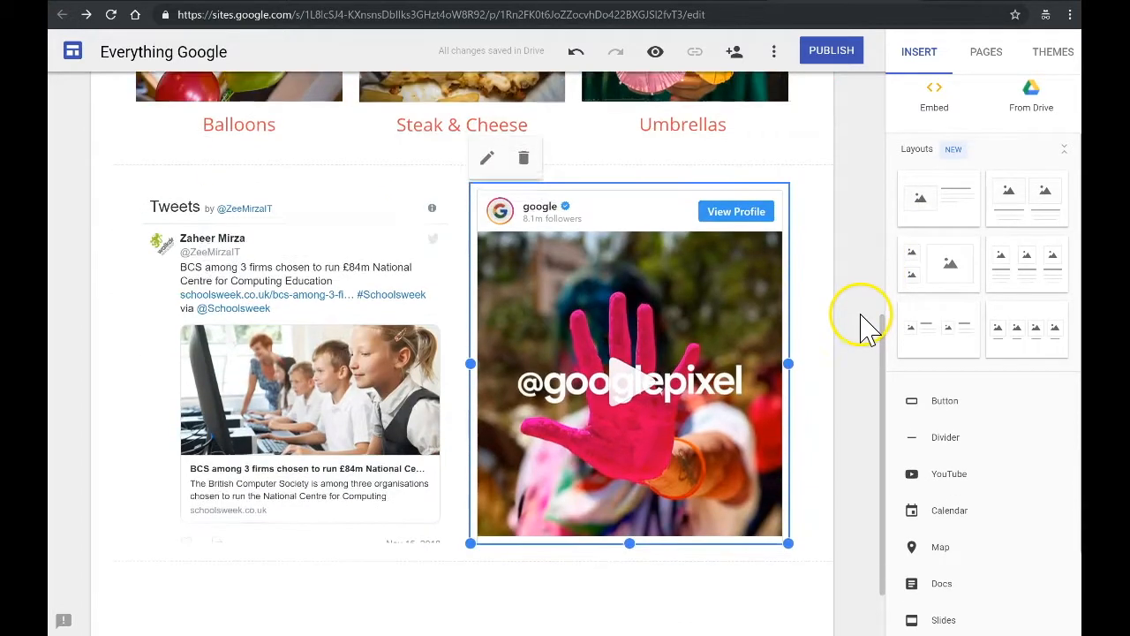
pyautogui.click(933, 108)
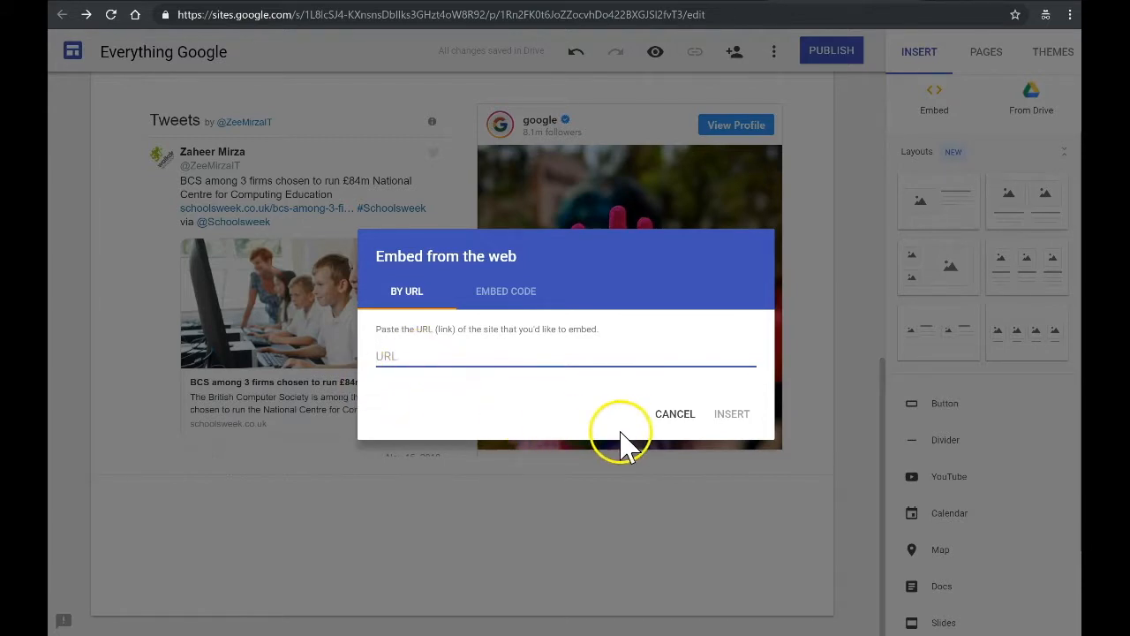
pyautogui.click(672, 414)
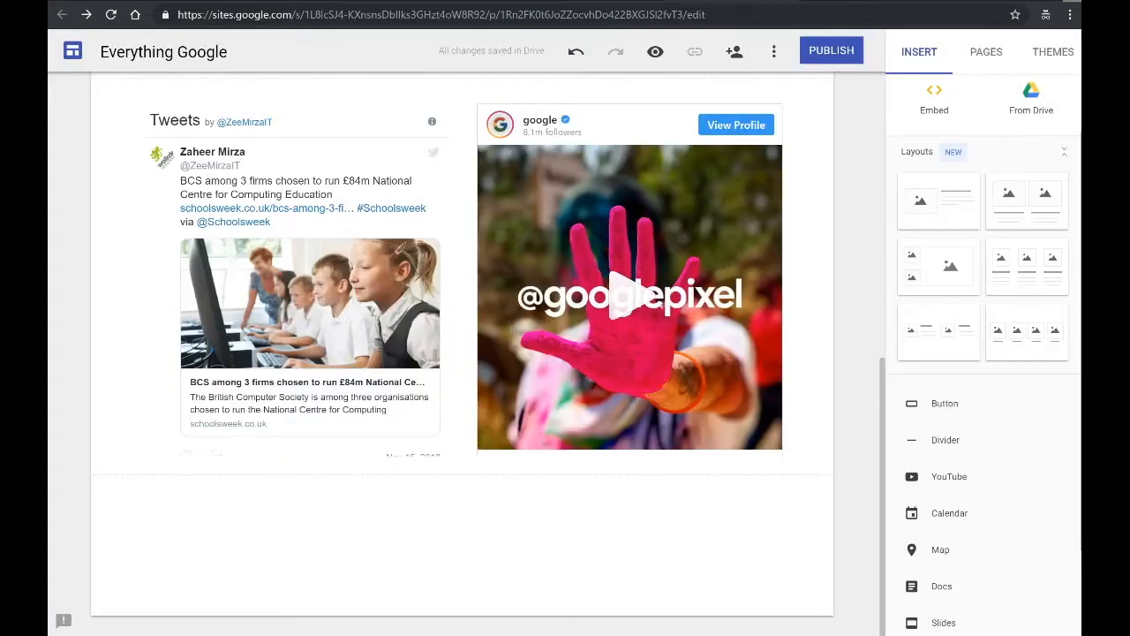
# - Switch to the "Embed Twitter into Google Sites" video on YouTube and copy its share link
pyautogui.click(852, 1)
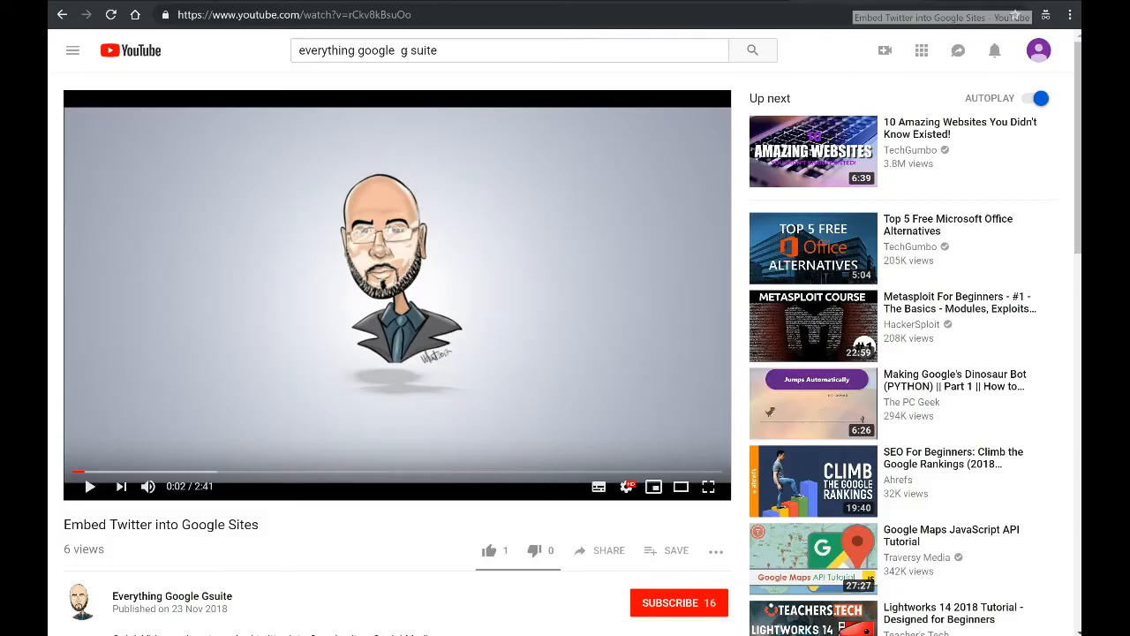
pyautogui.click(627, 556)
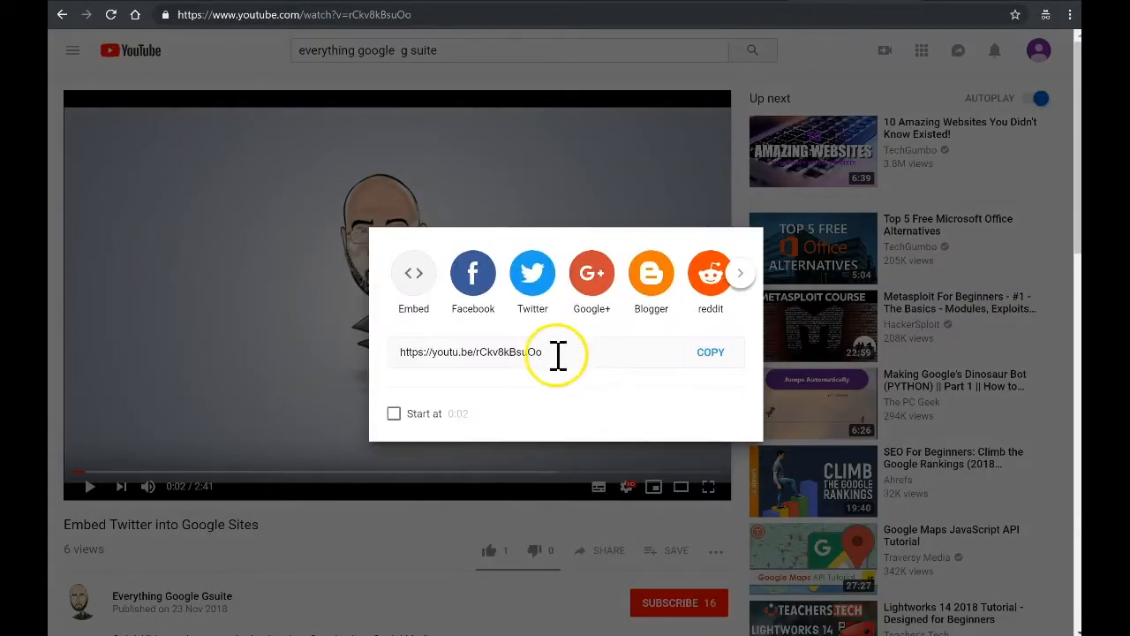
pyautogui.click(711, 353)
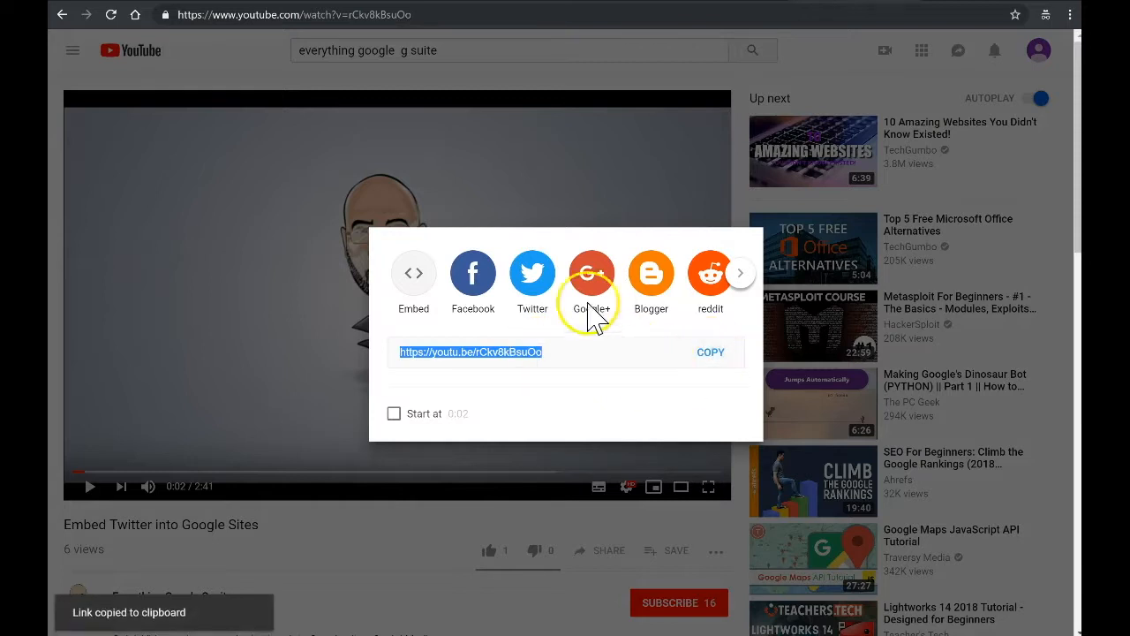
pyautogui.hotkey('ctrl', 'Tab')
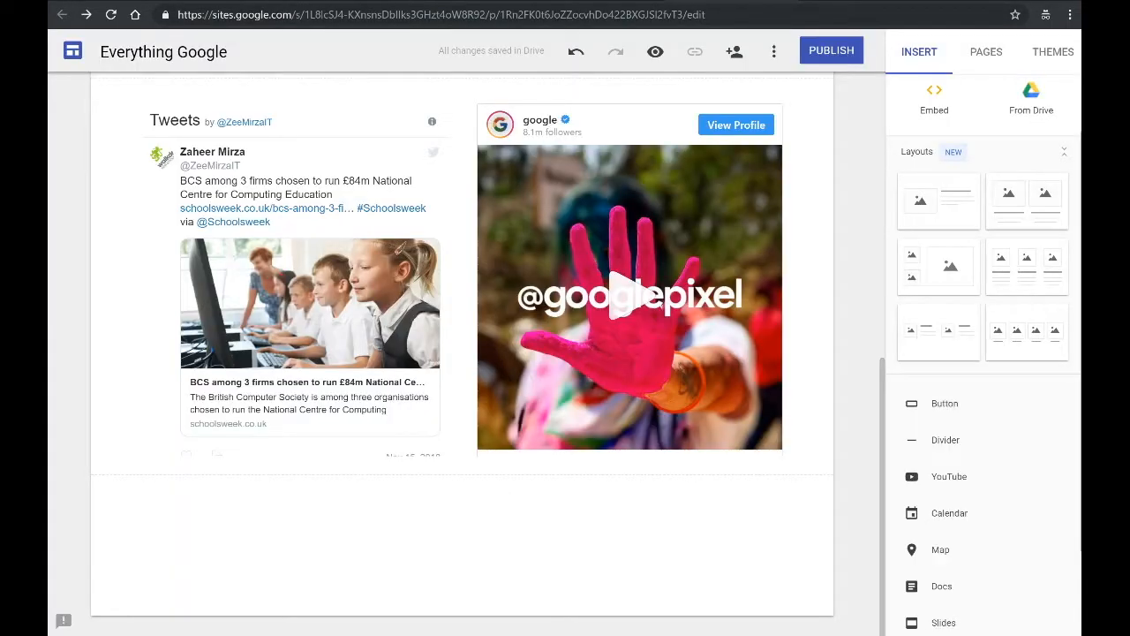
pyautogui.click(932, 111)
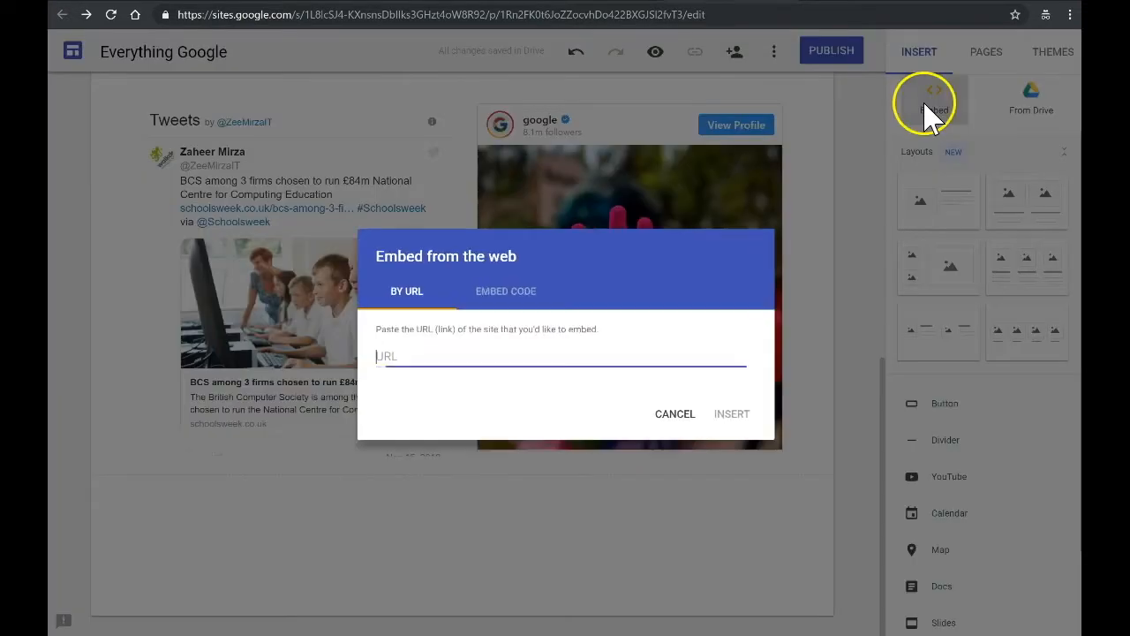
pyautogui.rightClick(415, 354)
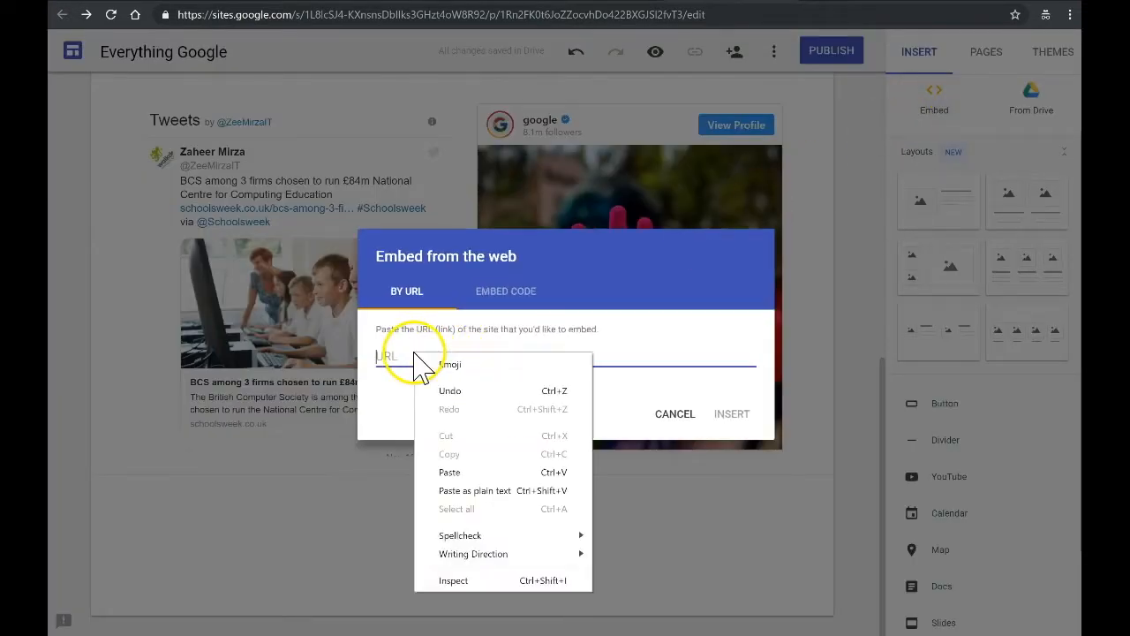
pyautogui.click(447, 474)
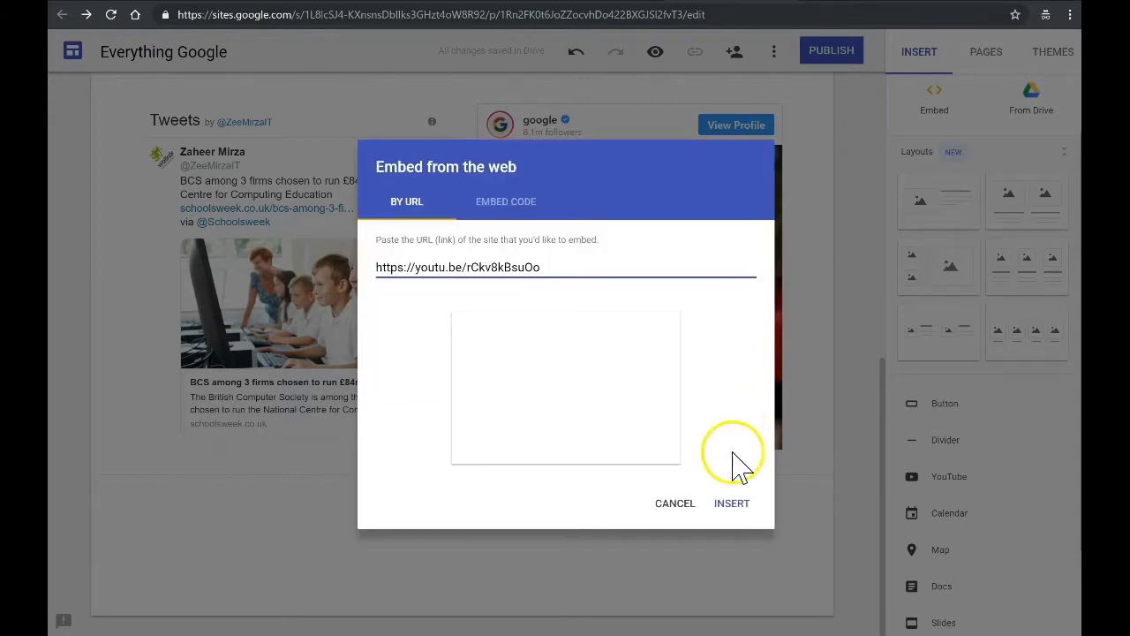
pyautogui.click(734, 504)
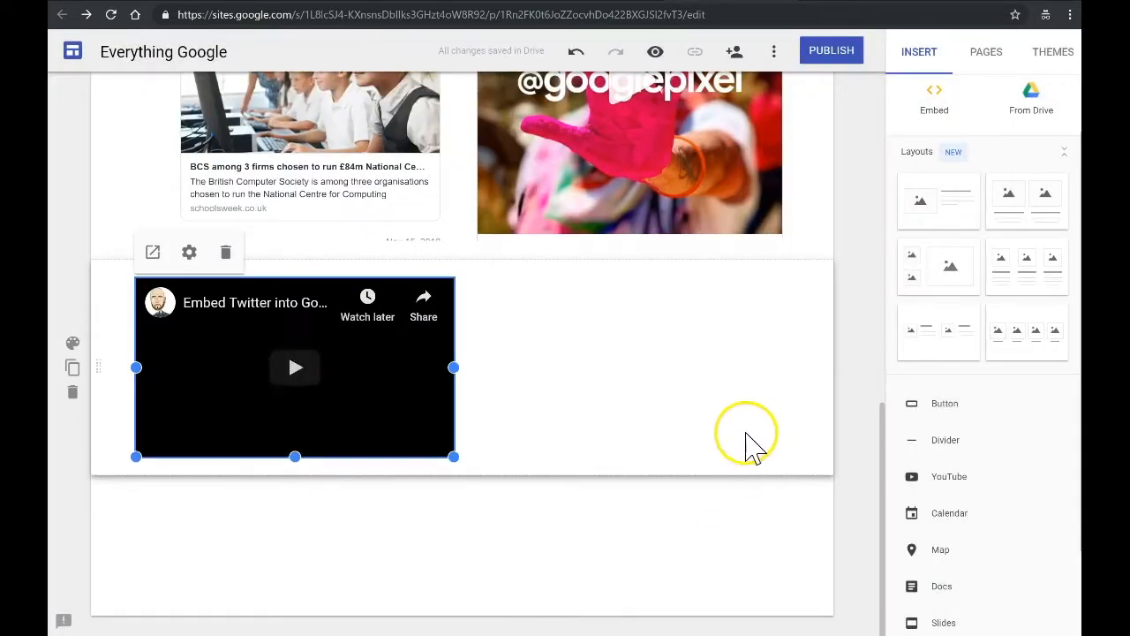
# - Enlarge the embedded YouTube video in height and width to a little over half the section's width
pyautogui.moveTo(294, 456); pyautogui.dragTo(295, 520)
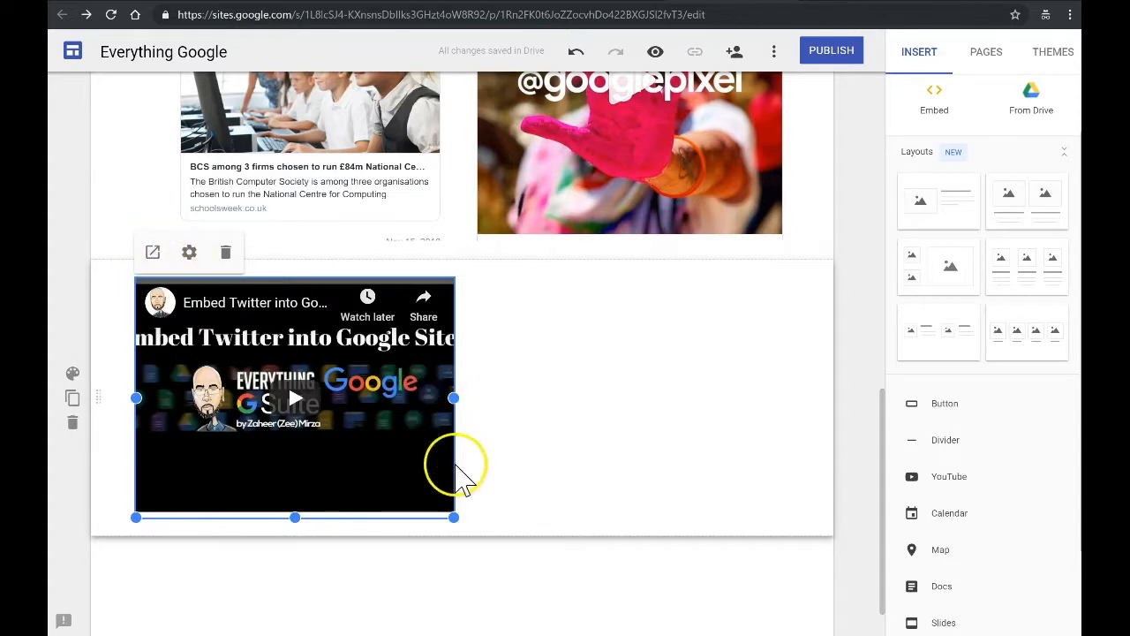
pyautogui.moveTo(452, 517); pyautogui.dragTo(492, 570)
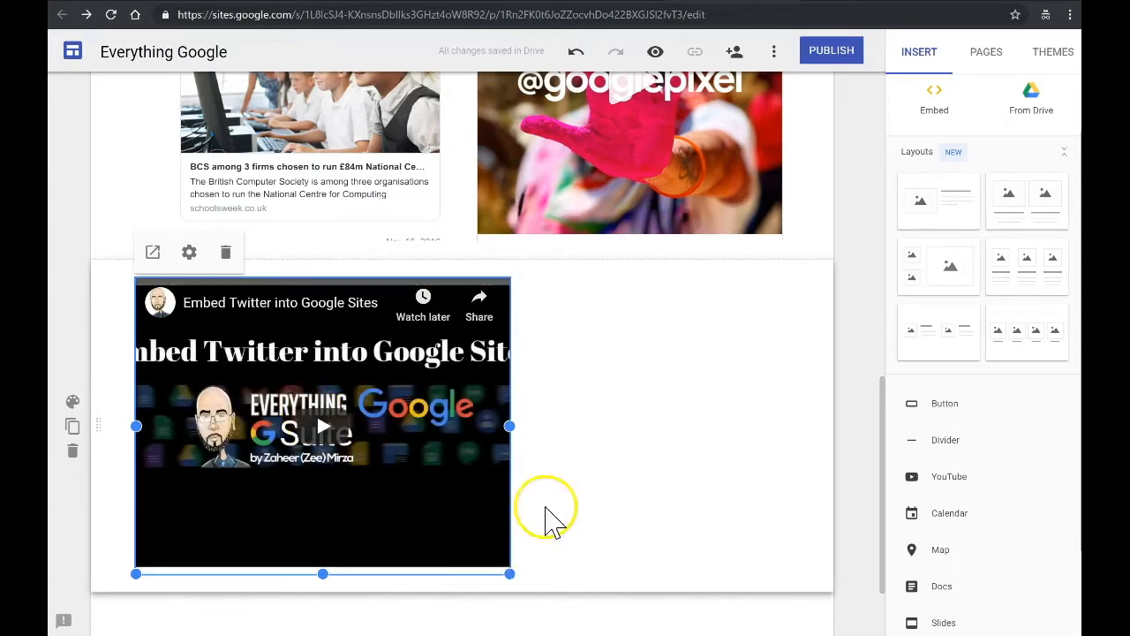
pyautogui.click(600, 417)
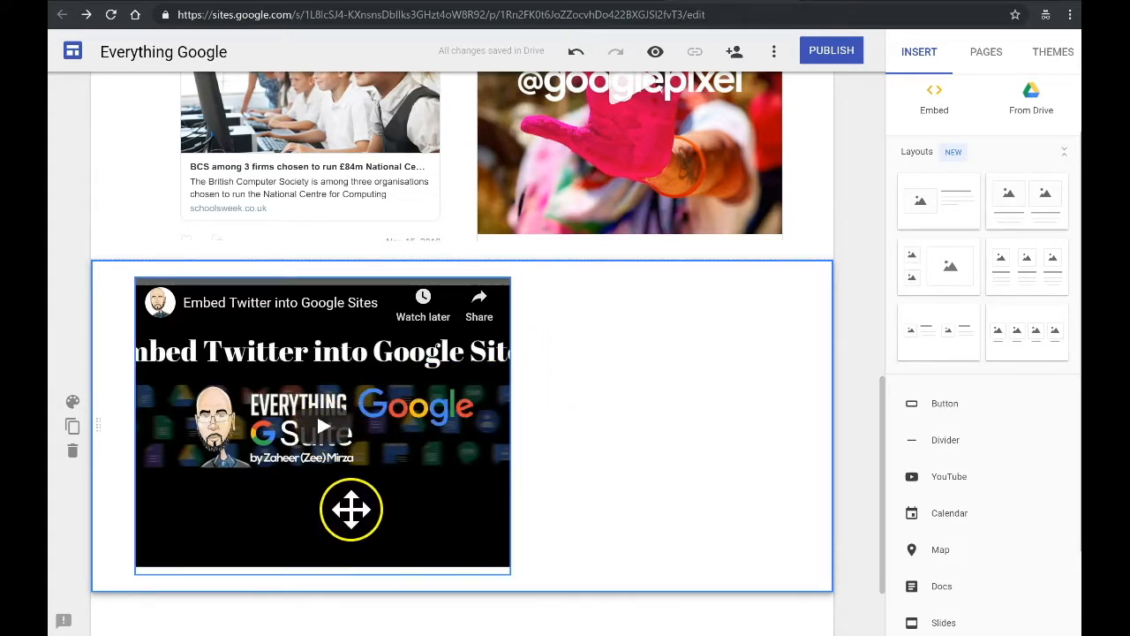
# - Preview the site and examine the Twitter timeline, Instagram post and YouTube video as visitors see them
pyautogui.scroll(2, 817, 232)
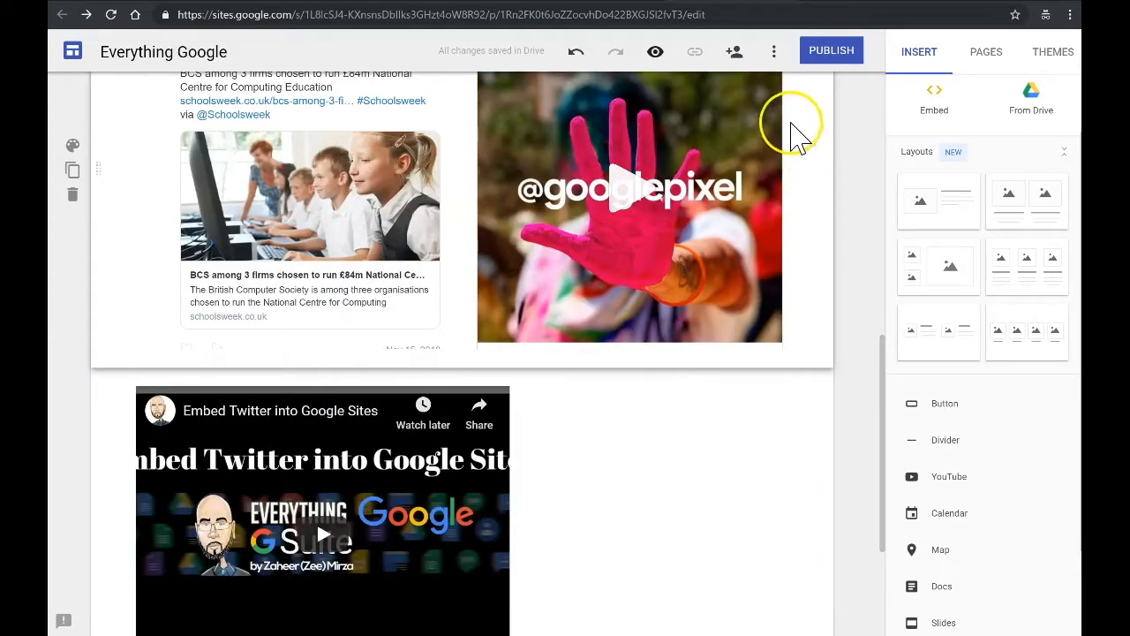
pyautogui.click(658, 53)
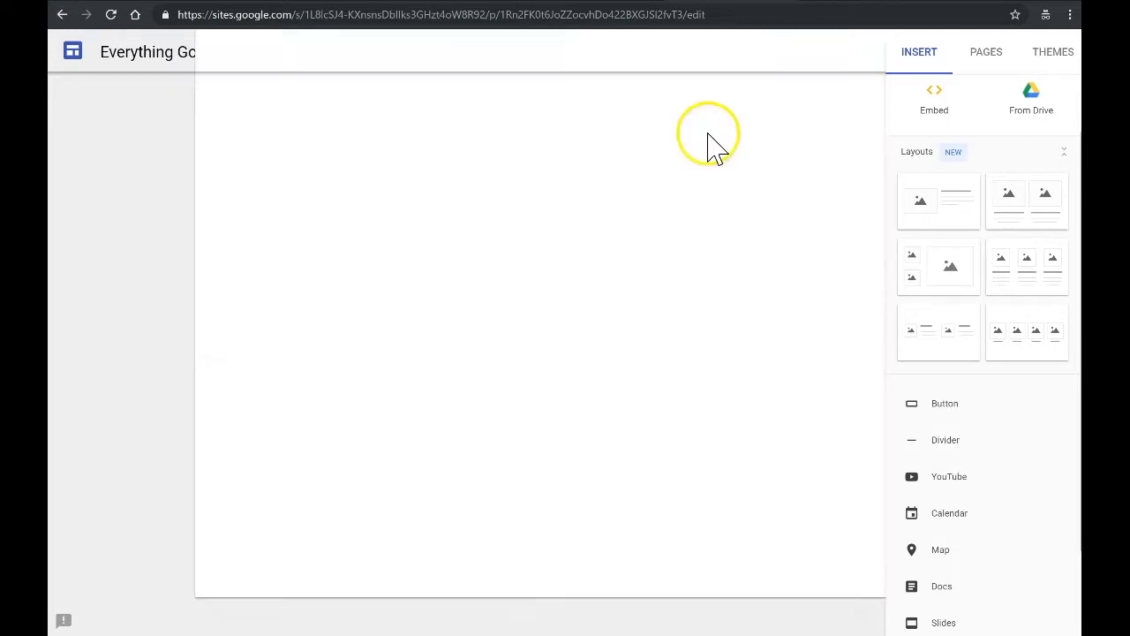
pyautogui.scroll(-5, 695, 327)
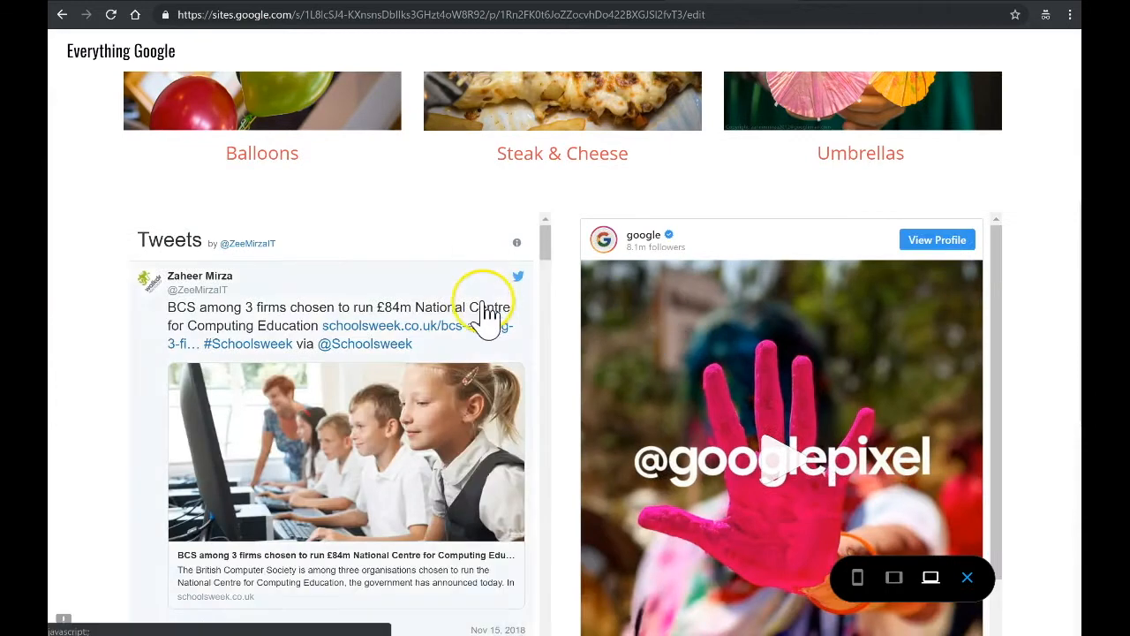
pyautogui.scroll(-6, 487, 315)
pyautogui.scroll(-3, 486, 315)
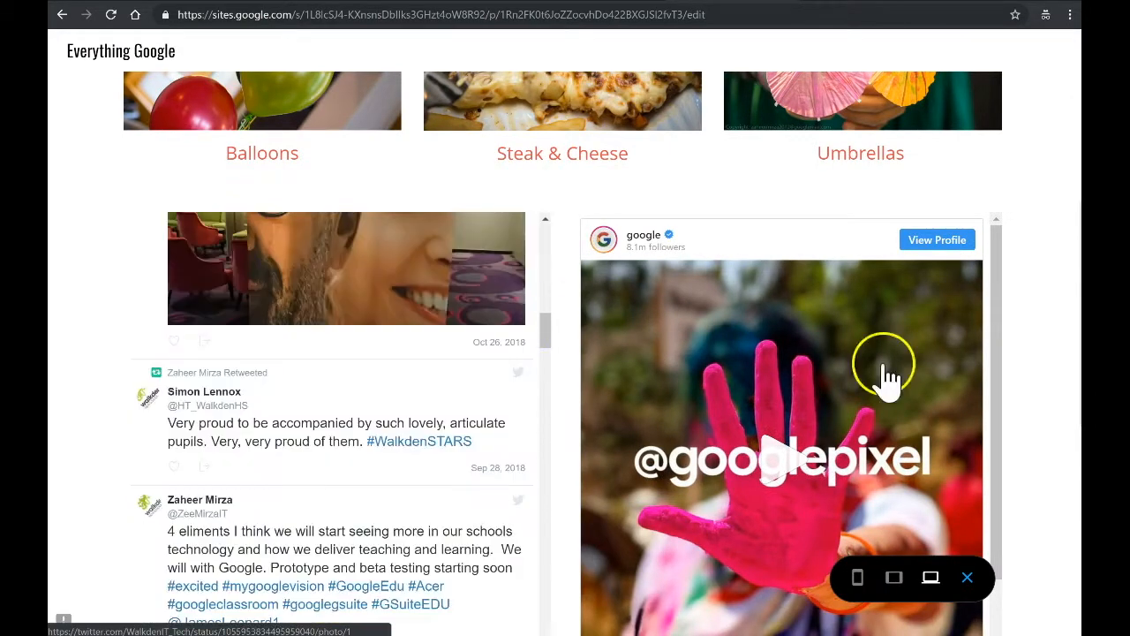
pyautogui.scroll(-6, 1009, 353)
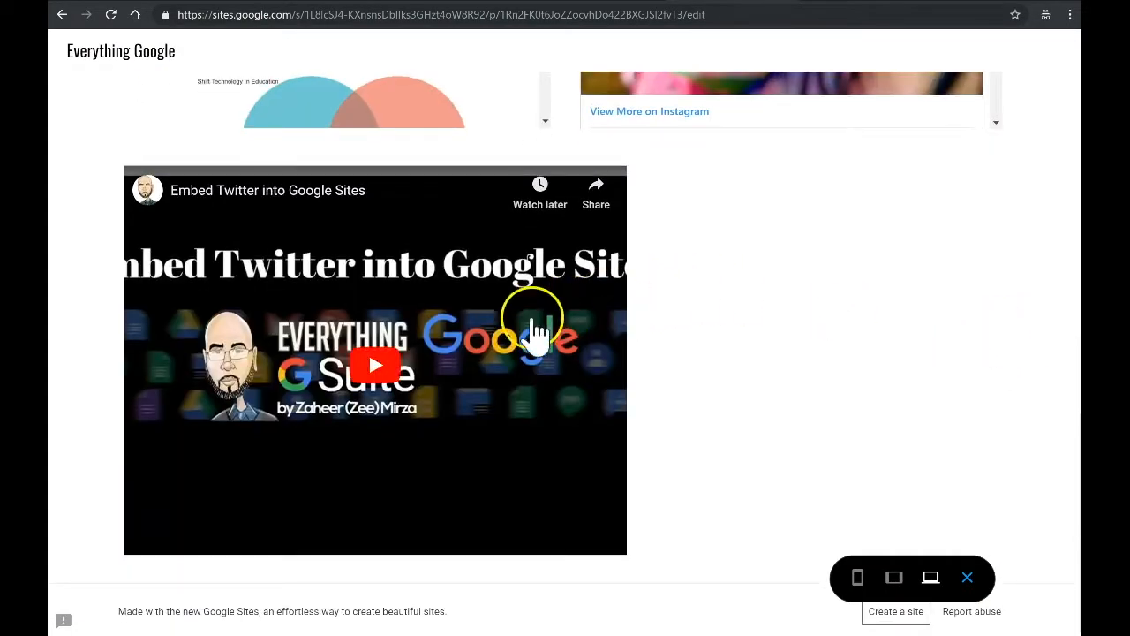
# - Test the embedded YouTube video by playing and pausing it, and dismiss the suggested videos
pyautogui.click(375, 366)
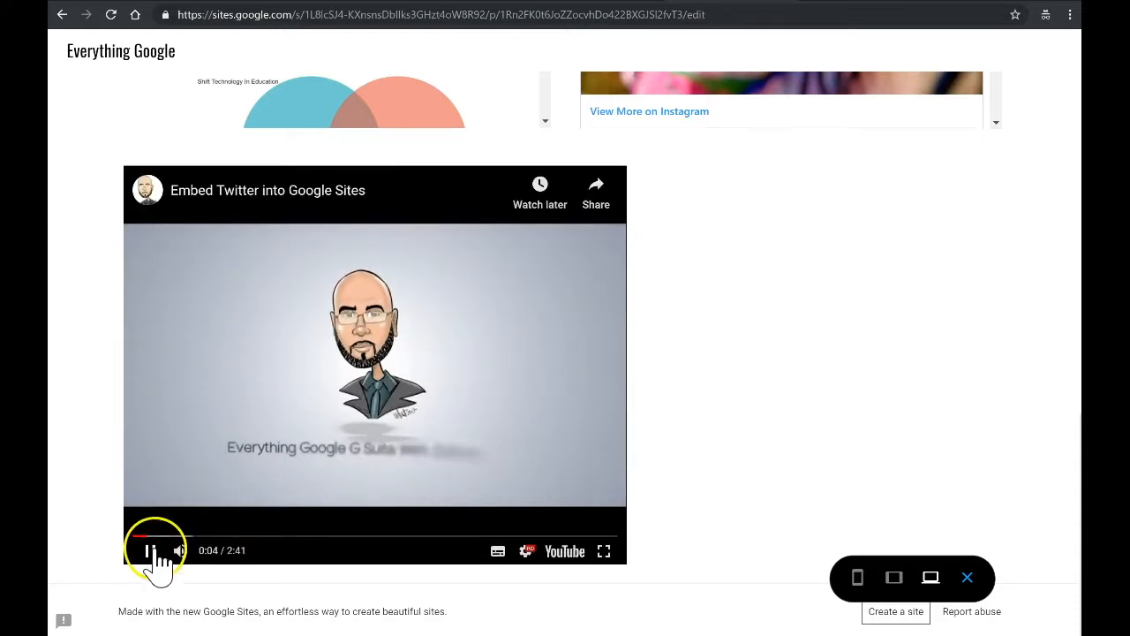
pyautogui.click(150, 551)
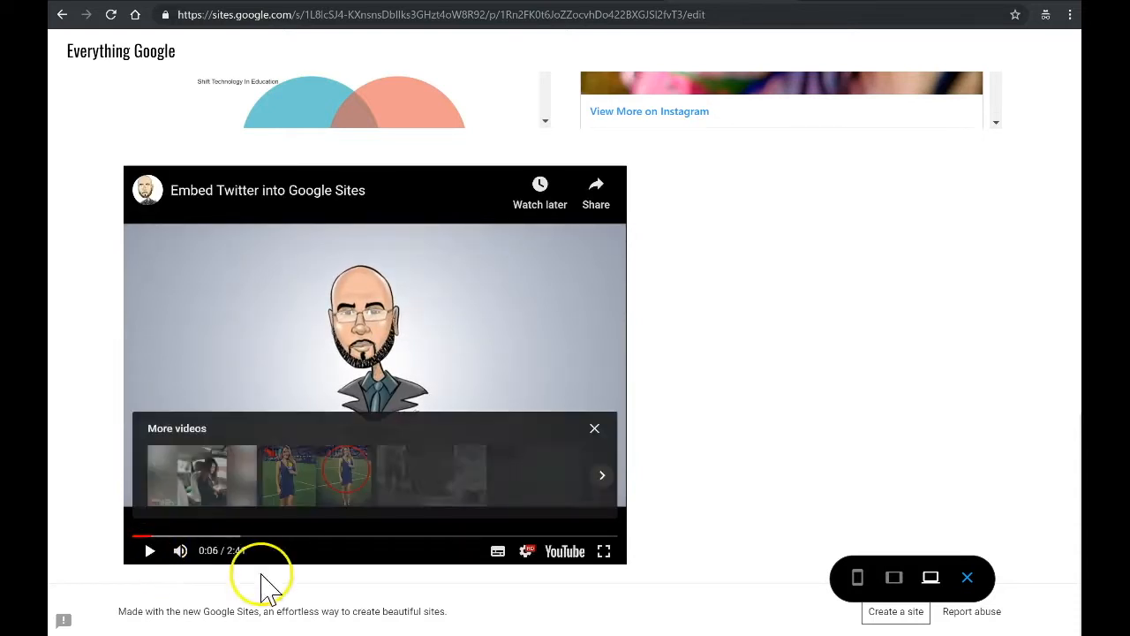
pyautogui.click(595, 429)
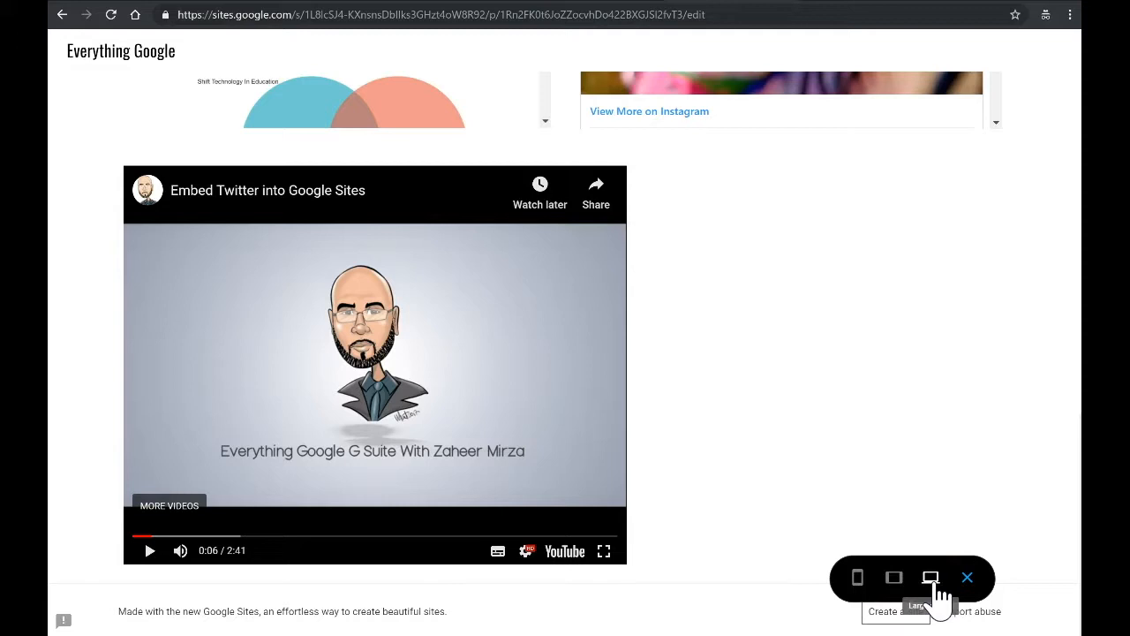
# - Check the site's phone layout, return to the large-screen layout and exit the preview
pyautogui.click(902, 576)
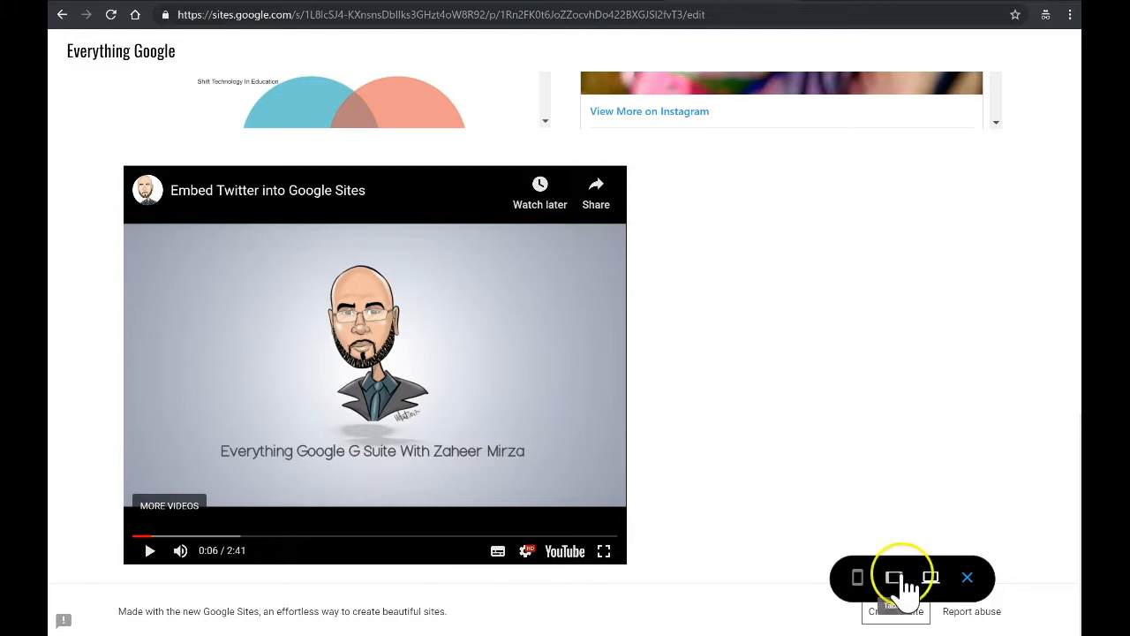
pyautogui.click(864, 578)
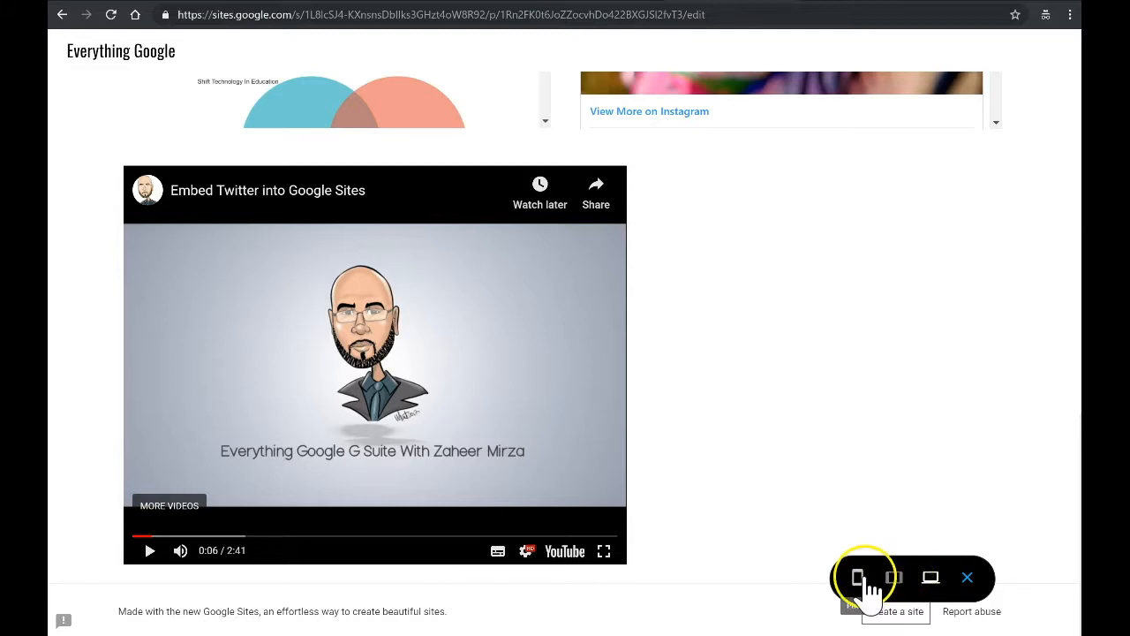
pyautogui.click(896, 581)
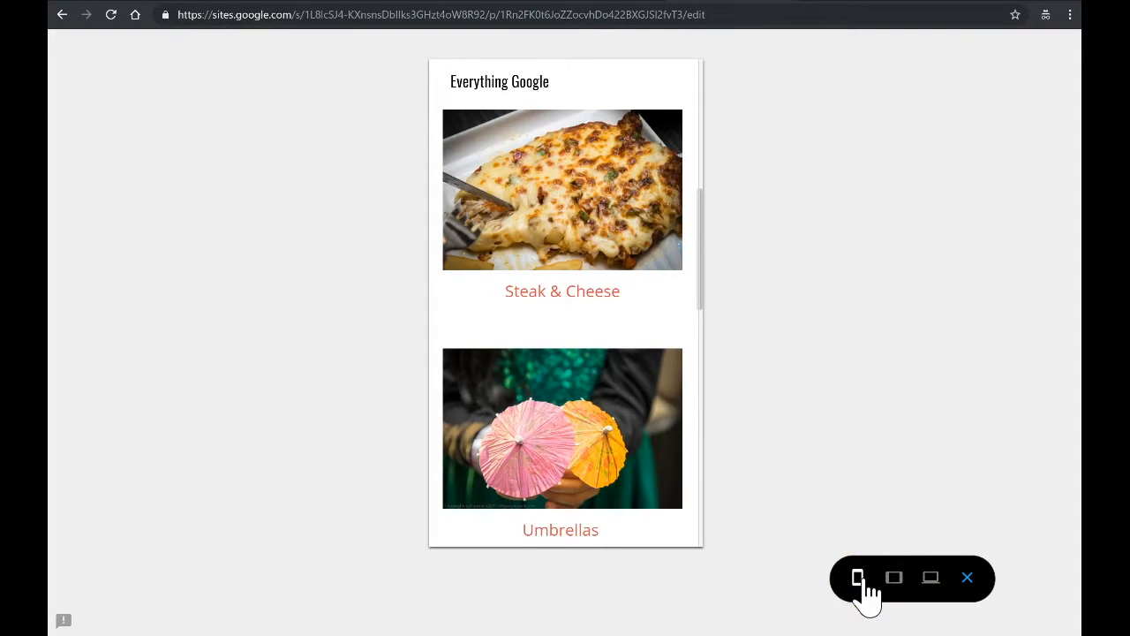
pyautogui.click(945, 590)
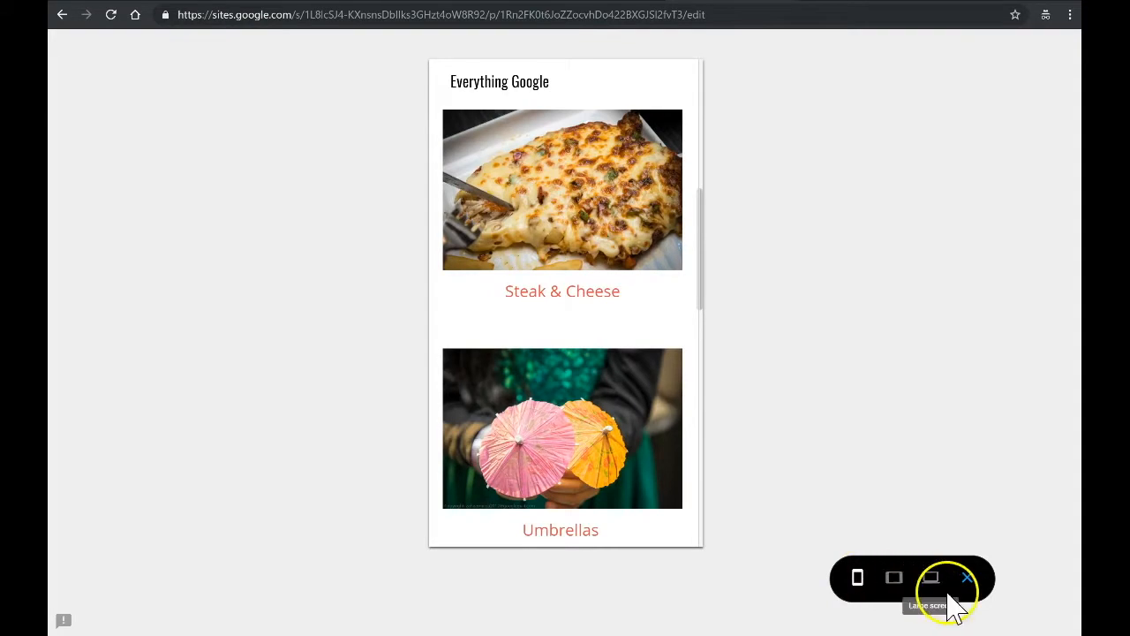
pyautogui.click(931, 579)
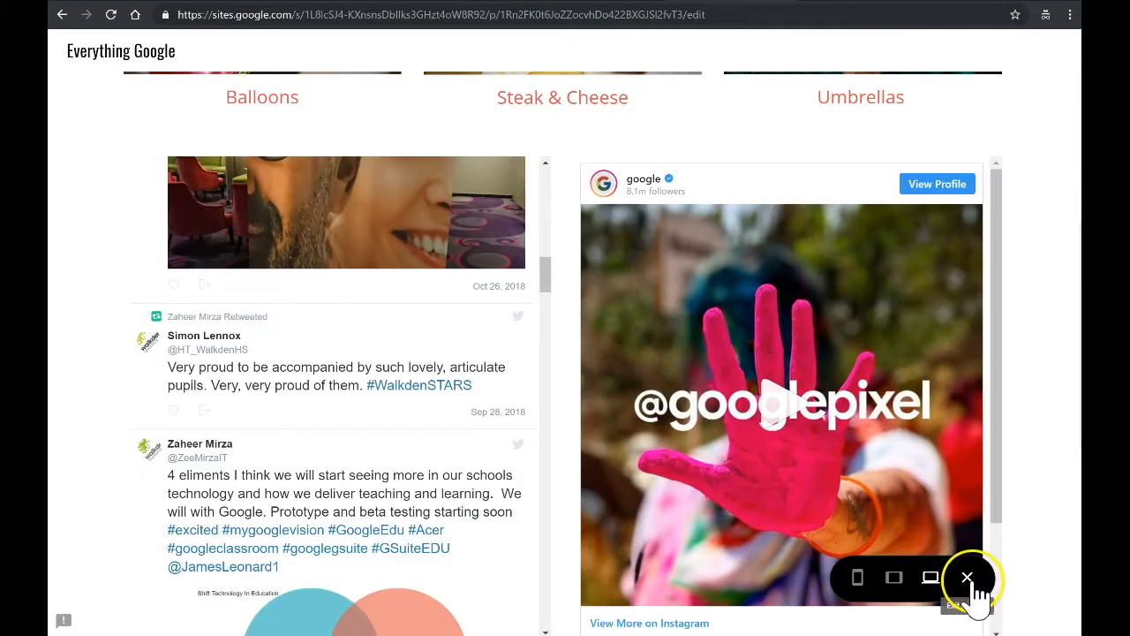
pyautogui.click(967, 579)
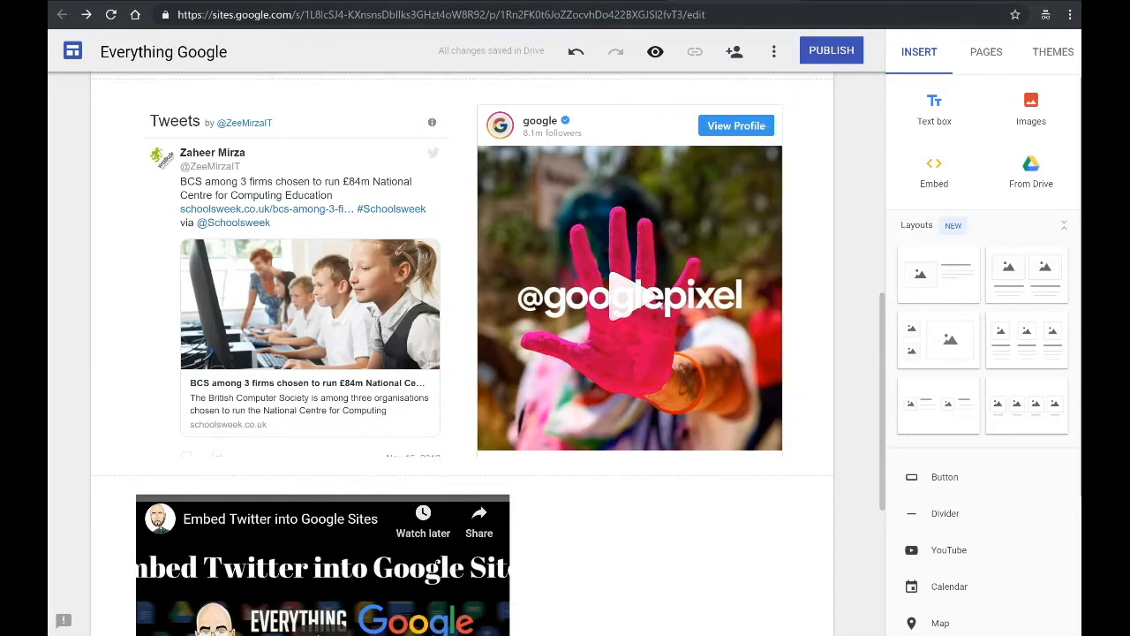
# - Copy the shareable link of the Class notes document in Google Drive and embed it by URL in the site below the YouTube video
pyautogui.click(249, 0)
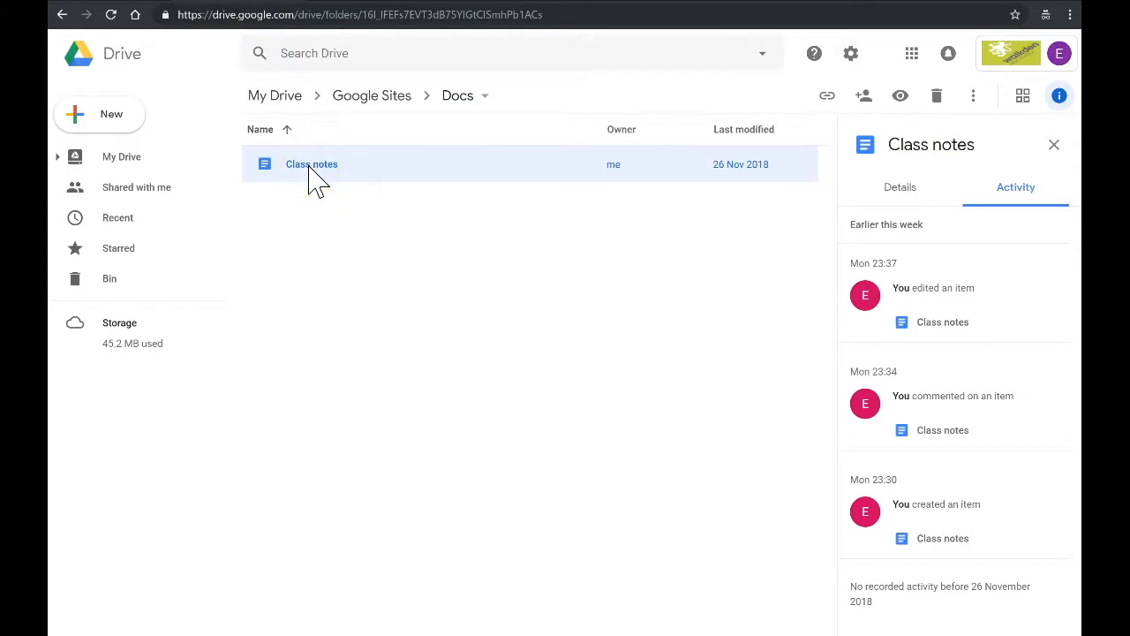
pyautogui.click(828, 97)
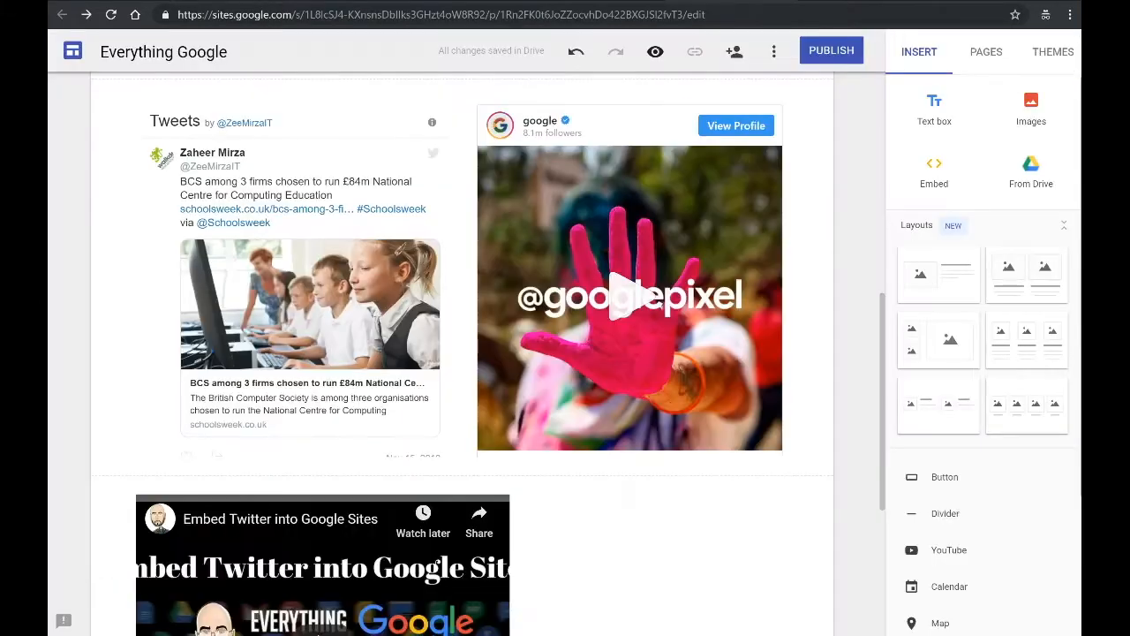
pyautogui.scroll(-3, 716, 514)
pyautogui.scroll(-1, 718, 298)
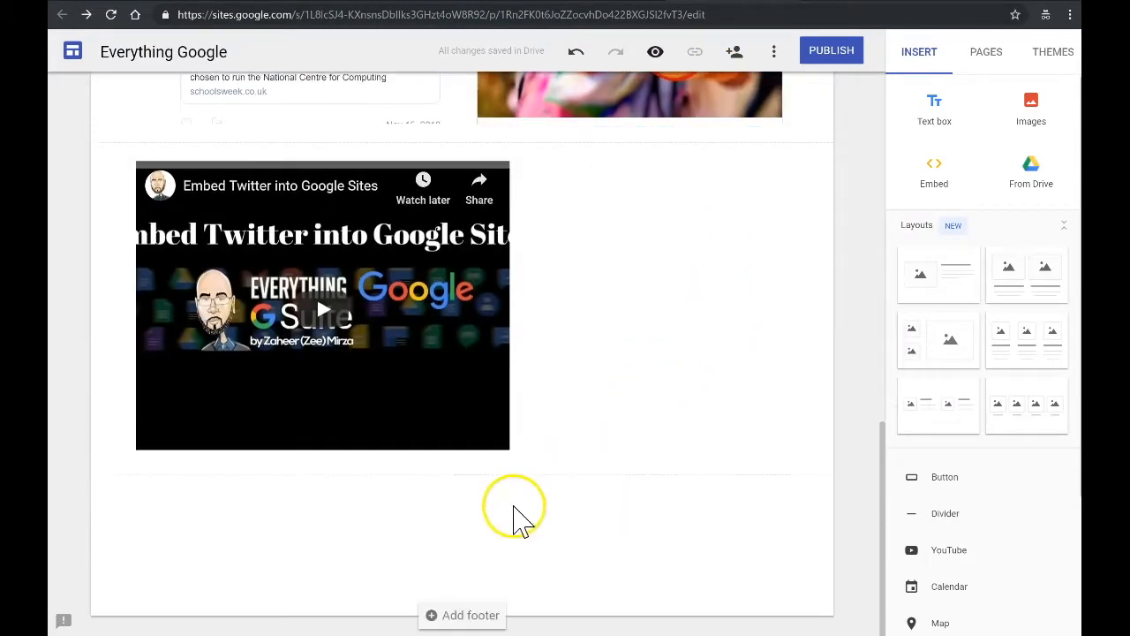
pyautogui.click(941, 196)
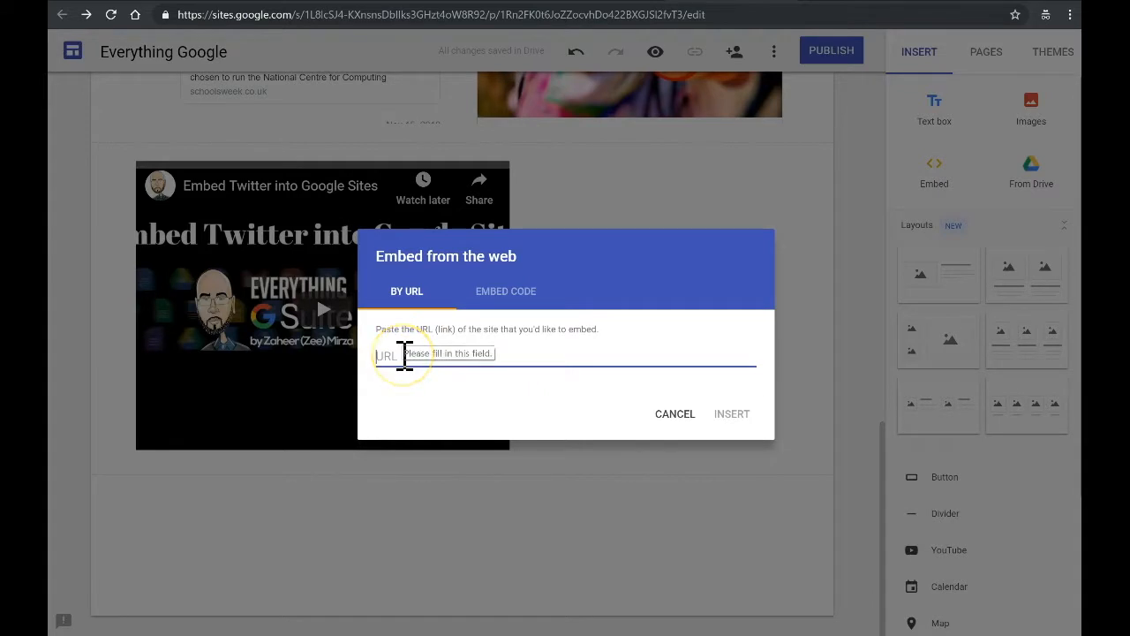
pyautogui.hotkey('ctrl', 'v')
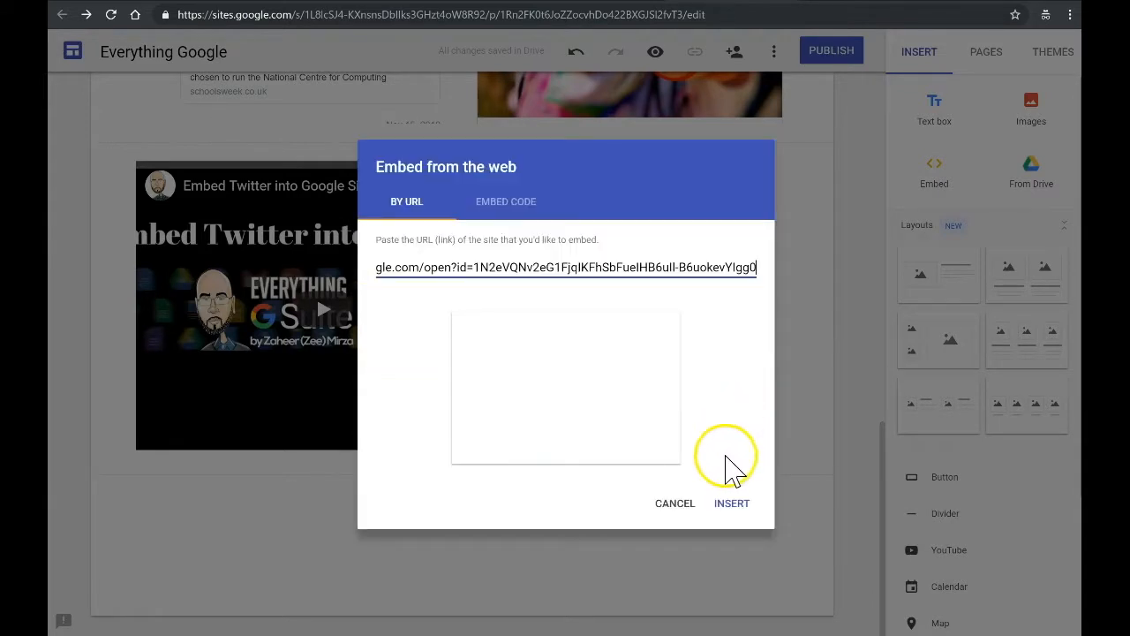
pyautogui.click(734, 504)
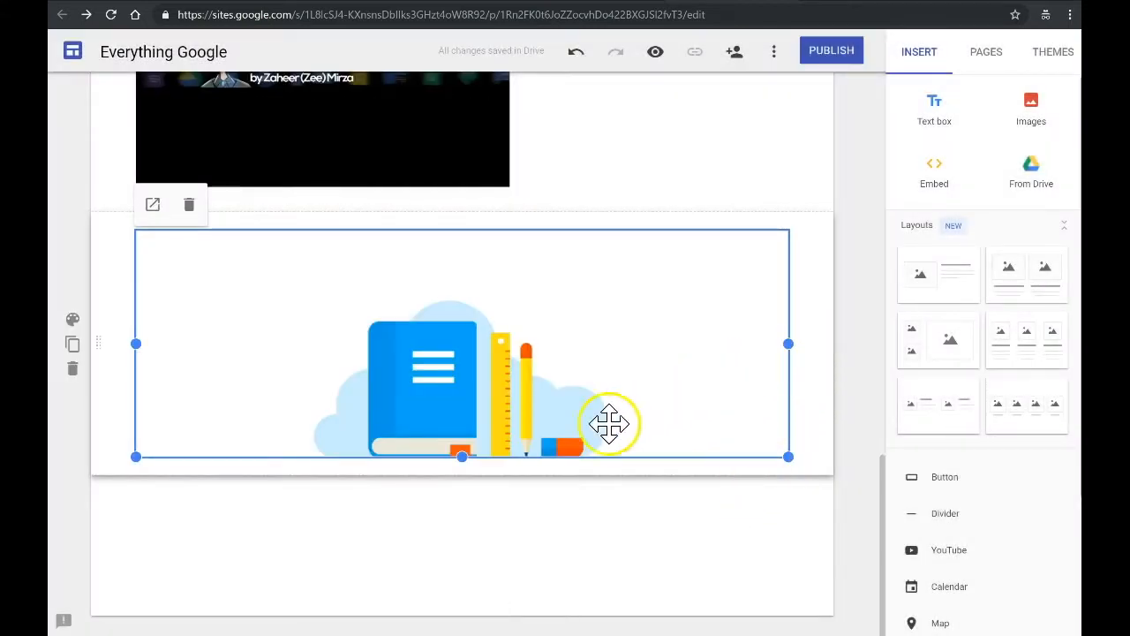
# - Extend the embedded Class notes document downward until its Social Science section and first bullet points fit in the frame
pyautogui.moveTo(465, 457); pyautogui.dragTo(447, 605)
pyautogui.scroll(-2, 474, 470)
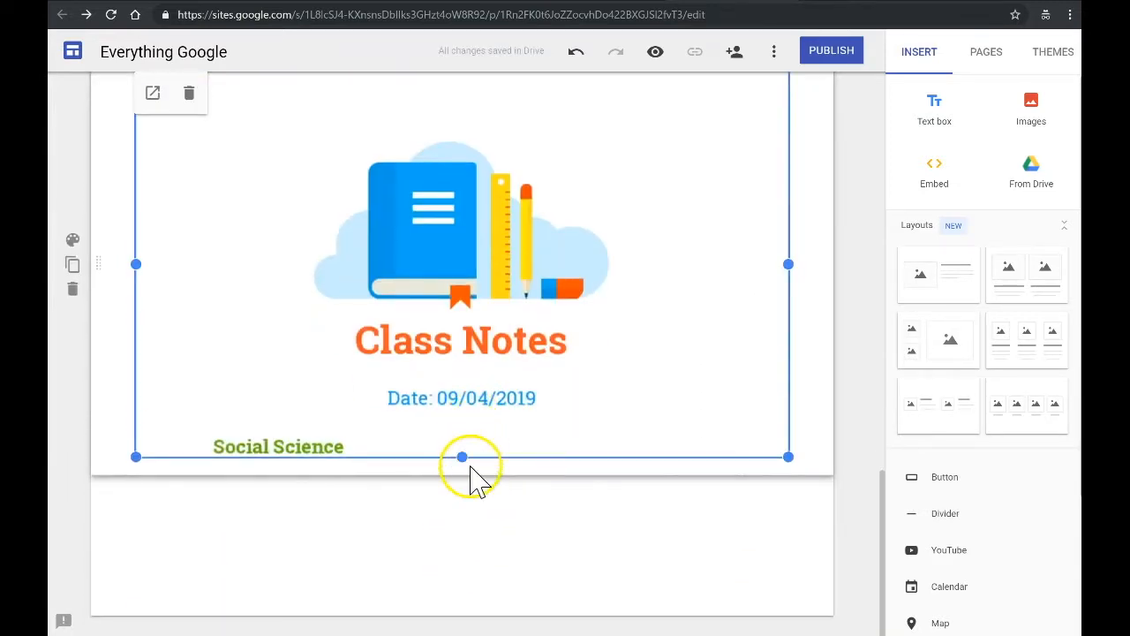
pyautogui.moveTo(465, 457); pyautogui.dragTo(453, 560)
pyautogui.scroll(3, 556, 498)
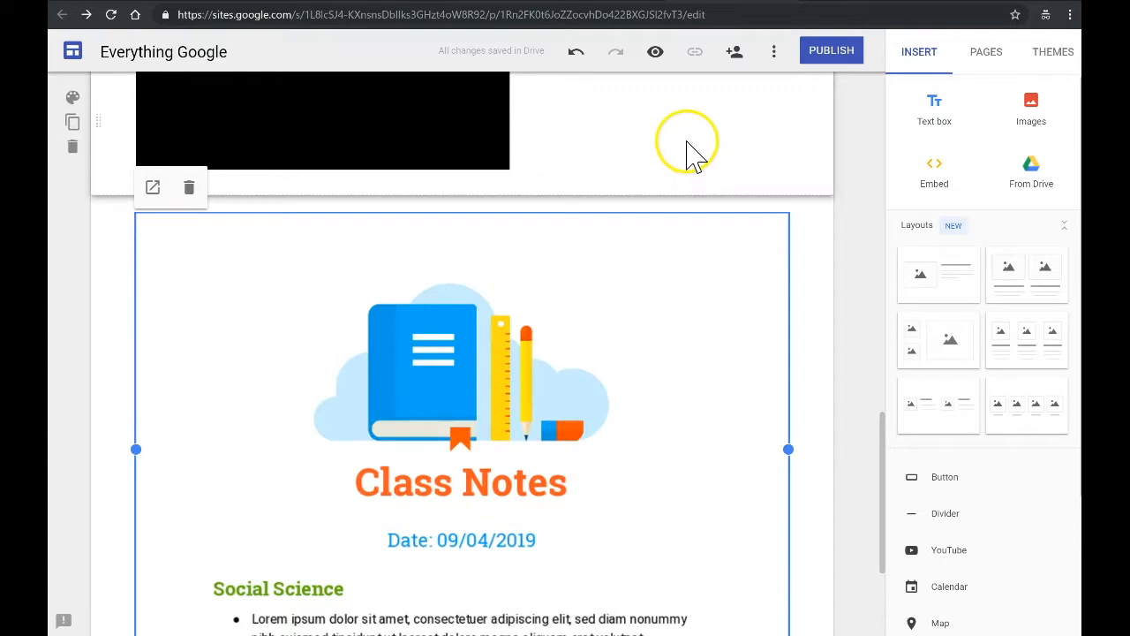
pyautogui.scroll(-1, 686, 146)
# - Preview the site and examine the social media embeds, the YouTube video and the pages of the embedded Class notes document
pyautogui.click(669, 56)
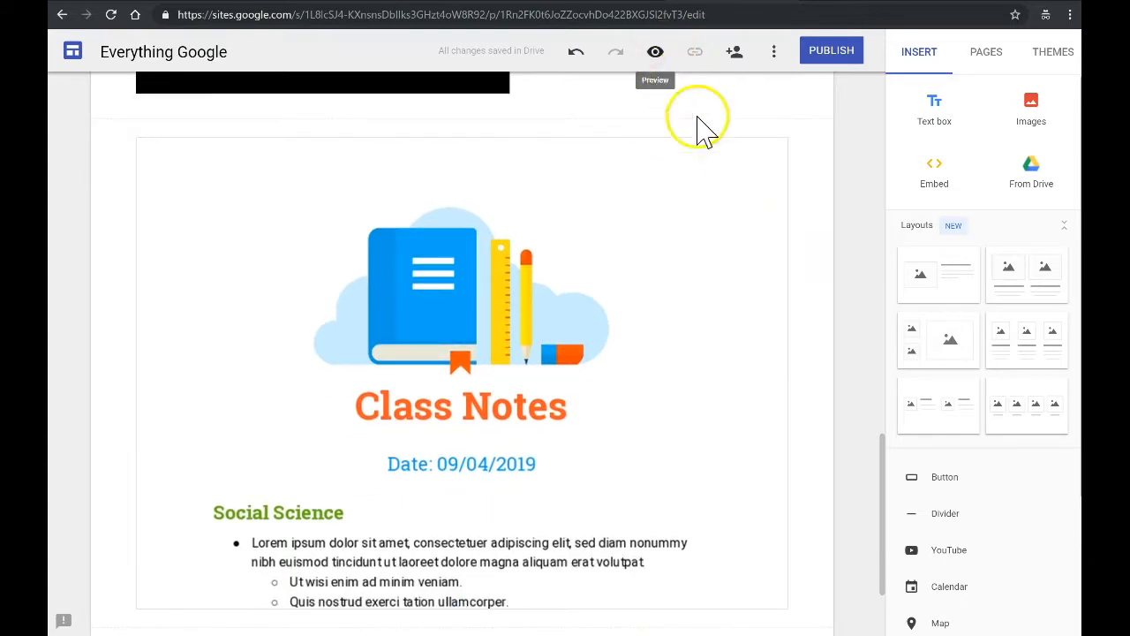
pyautogui.scroll(-7, 748, 161)
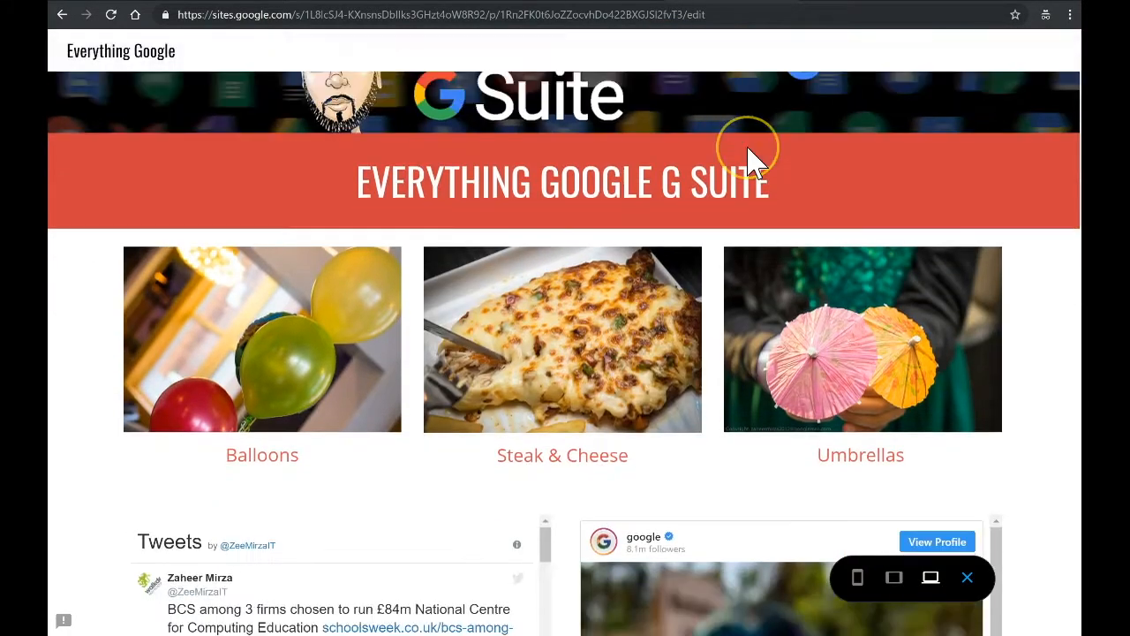
pyautogui.scroll(-10, 450, 189)
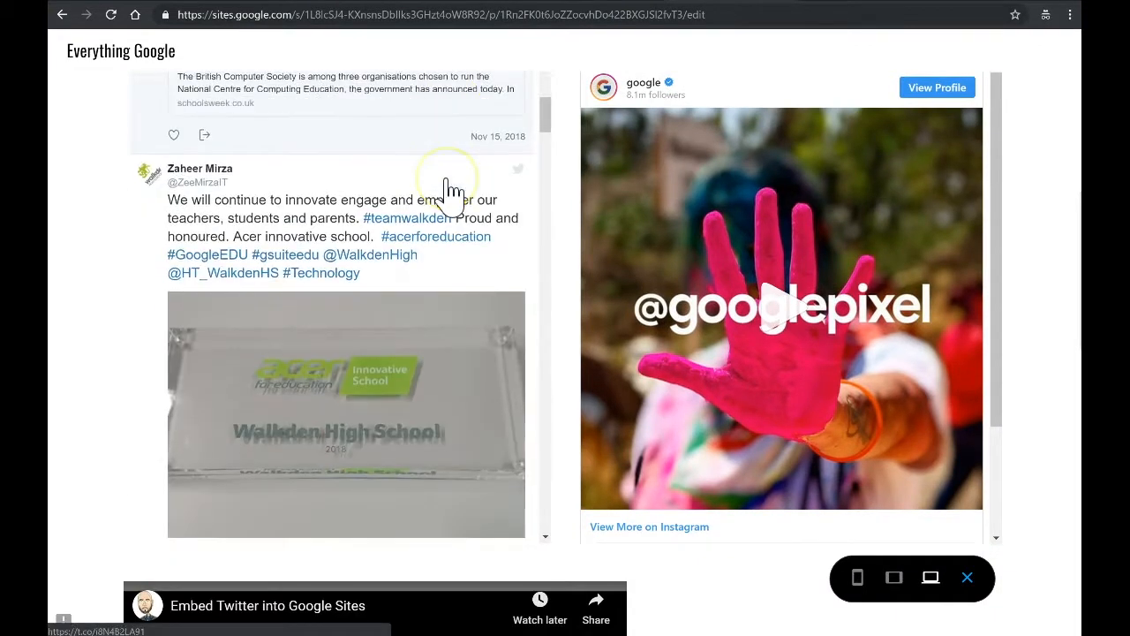
pyautogui.scroll(-9, 1020, 232)
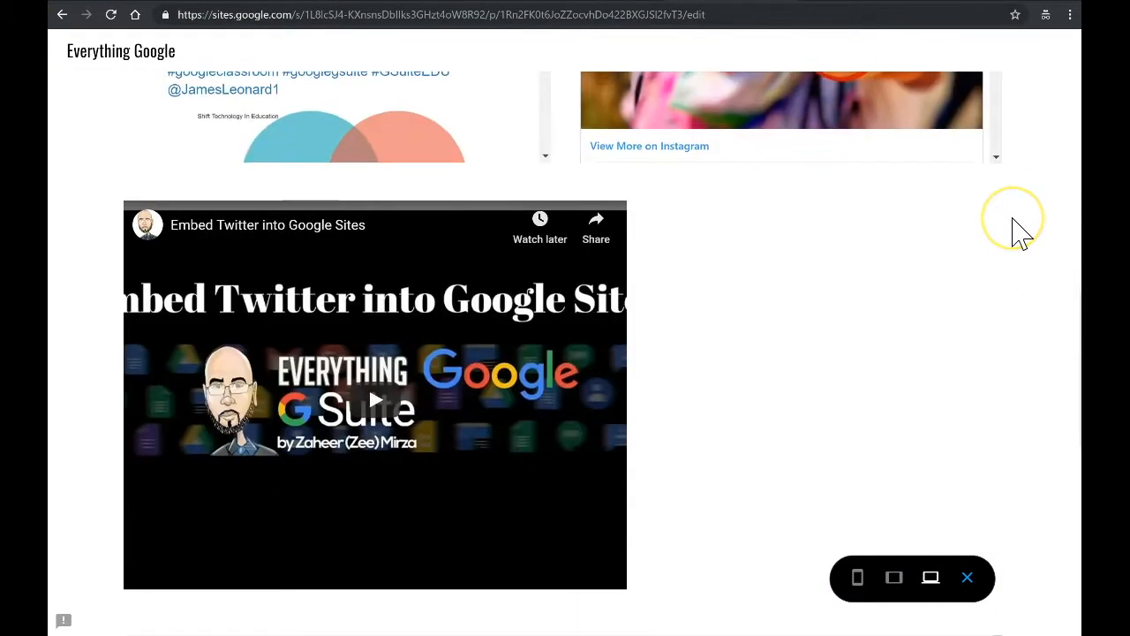
pyautogui.scroll(-3, 1020, 232)
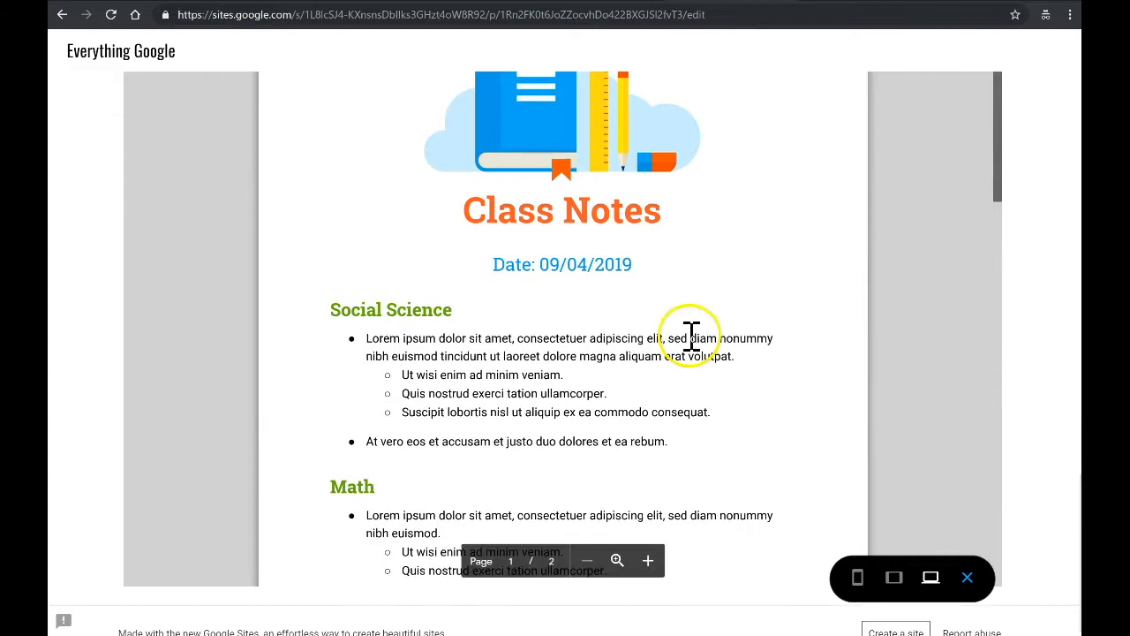
pyautogui.moveTo(1004, 163); pyautogui.dragTo(1002, 215)
pyautogui.moveTo(993, 302); pyautogui.dragTo(989, 245)
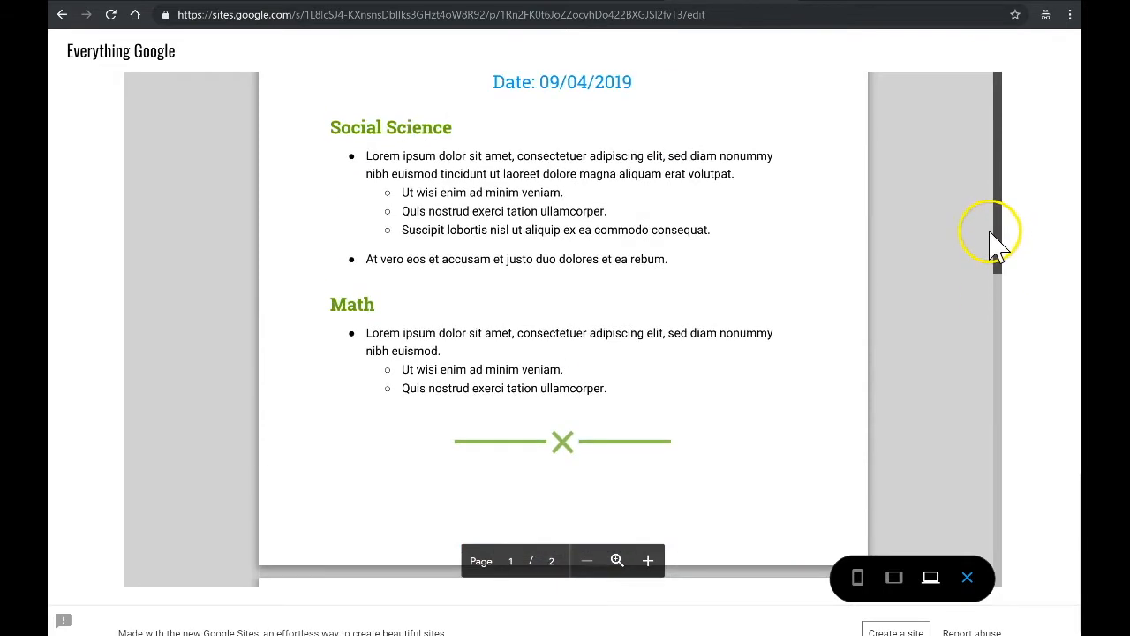
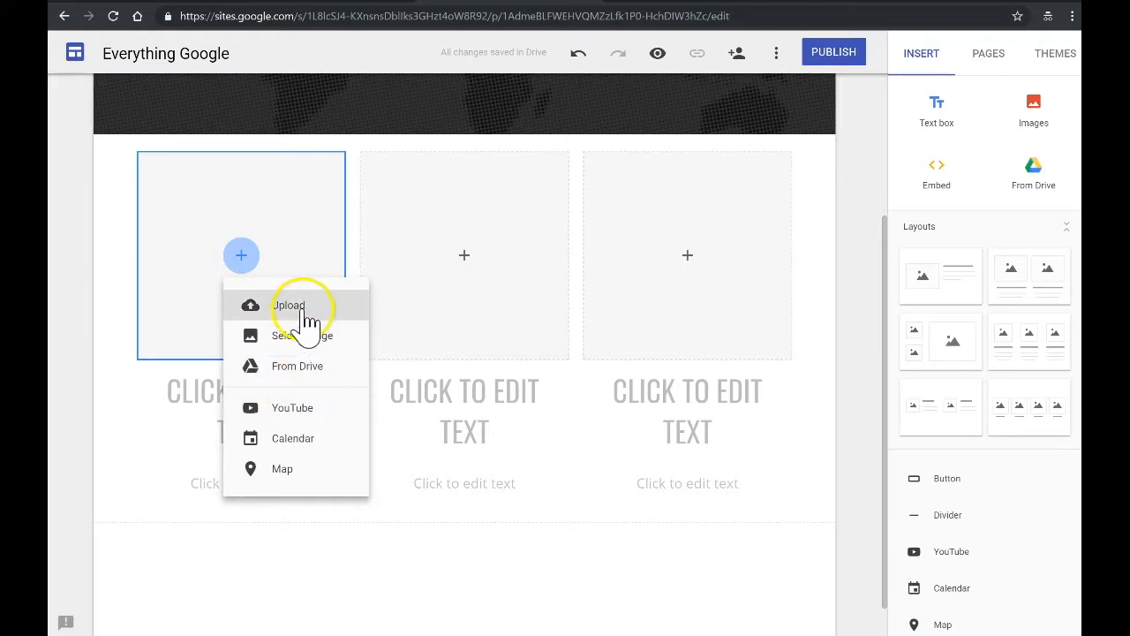
# - Fill the first image placeholder with the painting of a masked face from the Google Sites > Pictures folder in Google Drive
pyautogui.click(299, 338)
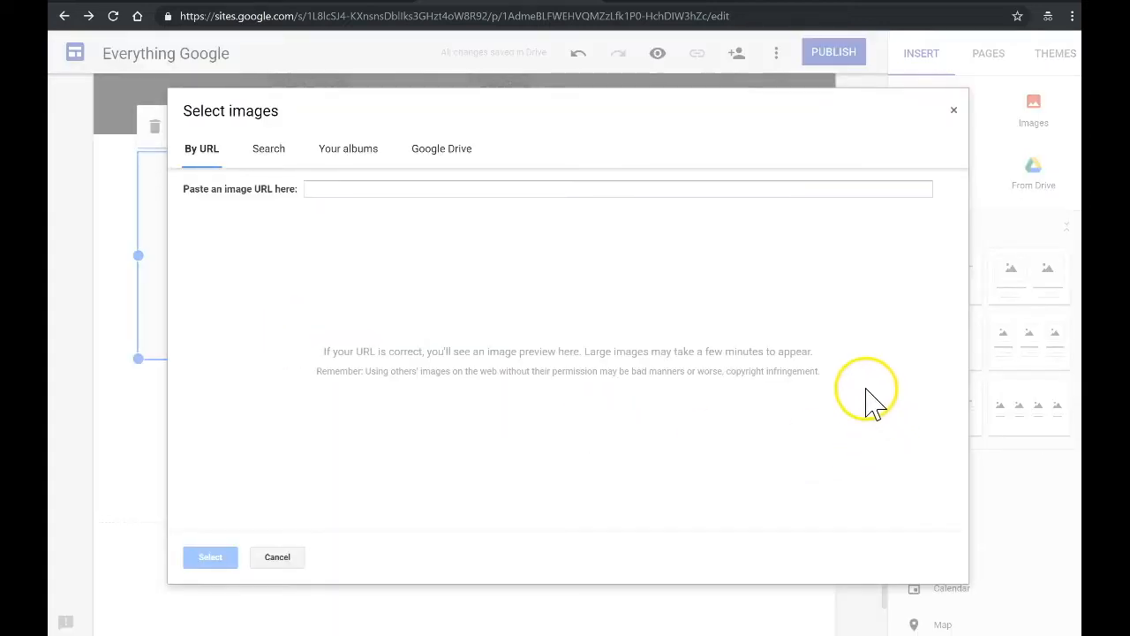
pyautogui.click(438, 152)
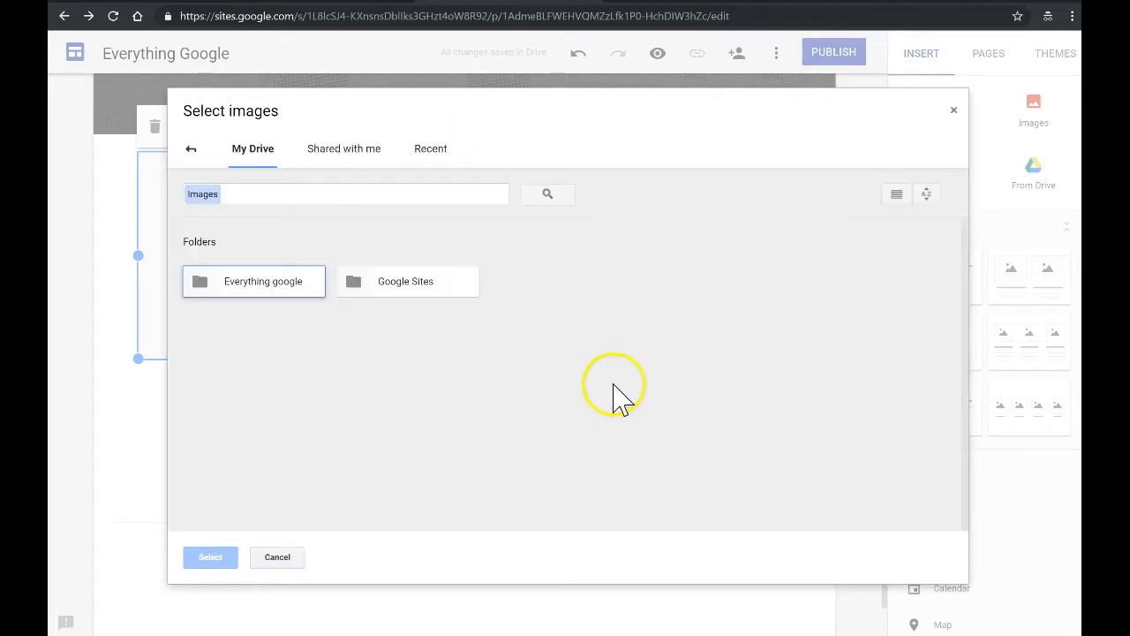
pyautogui.doubleClick(423, 283)
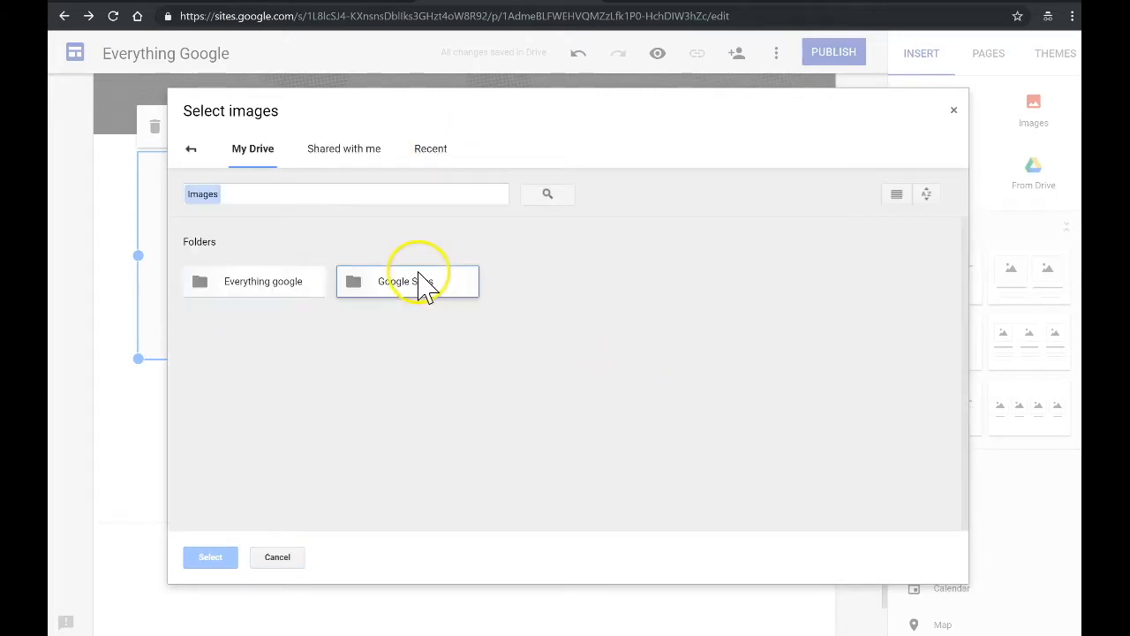
pyautogui.doubleClick(870, 313)
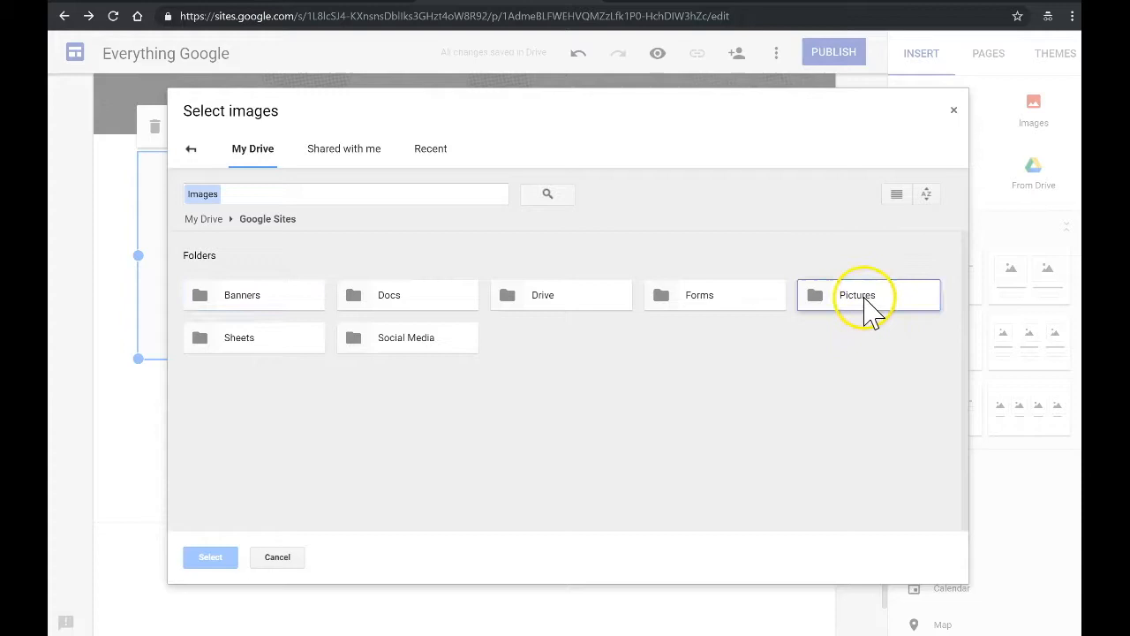
pyautogui.click(450, 349)
pyautogui.doubleClick(450, 349)
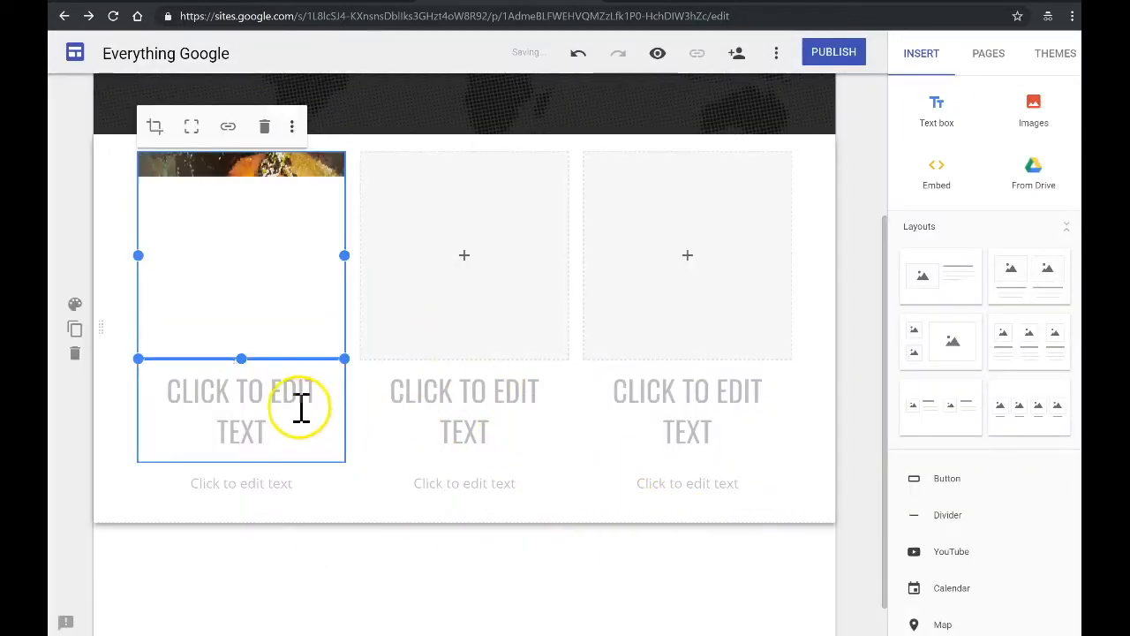
# - Set the heading under the painting image to PAINTING
pyautogui.click(272, 405)
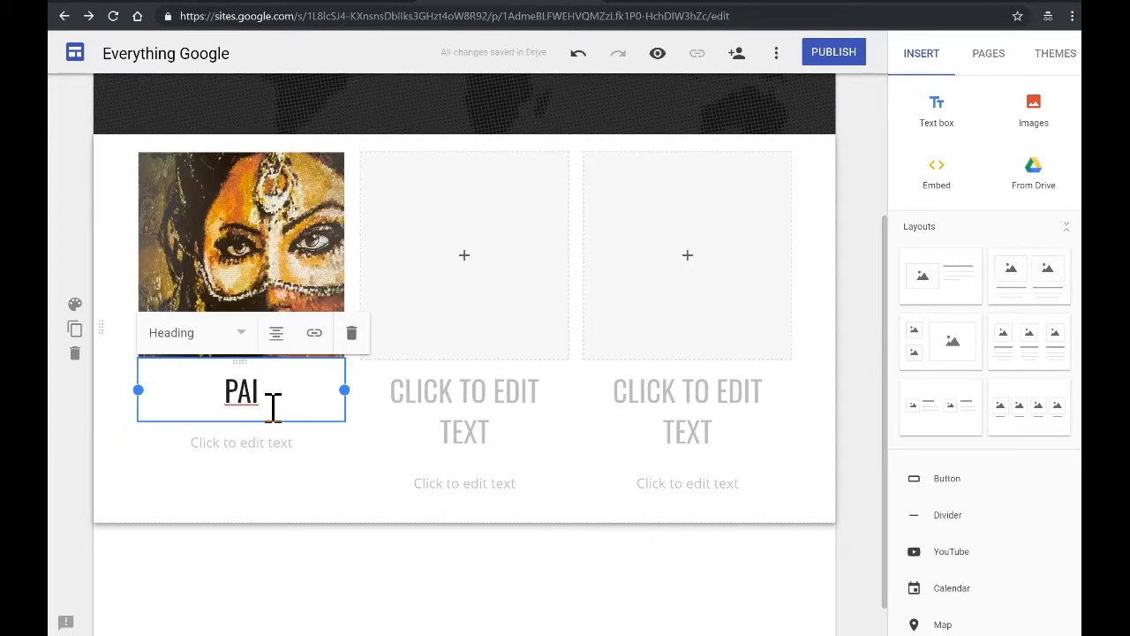
pyautogui.write('PAINTING')
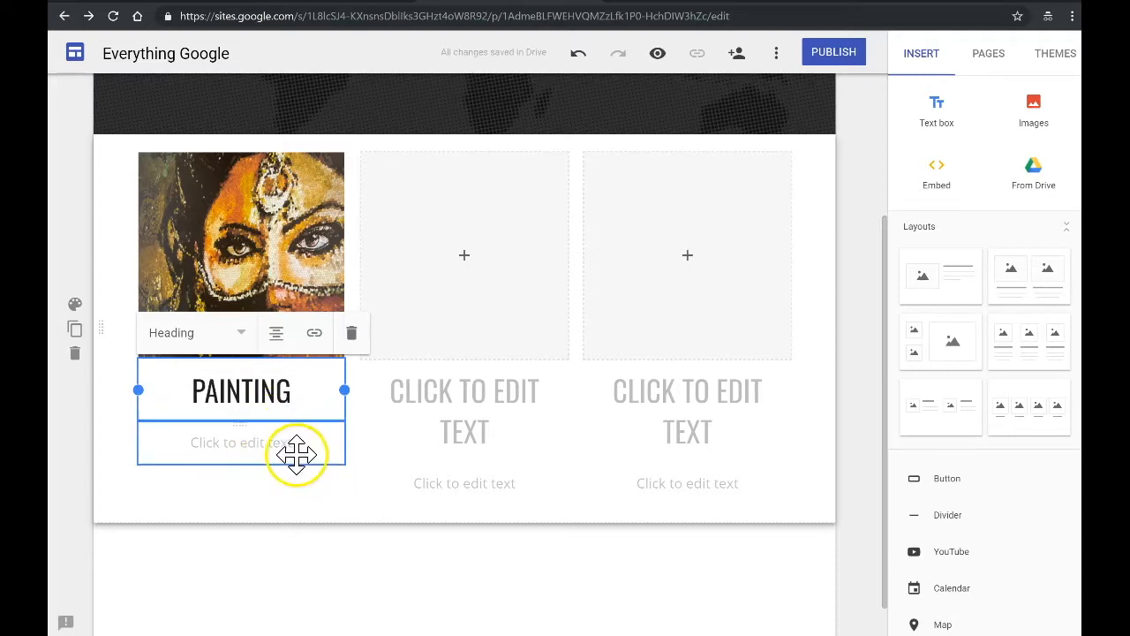
pyautogui.click(303, 486)
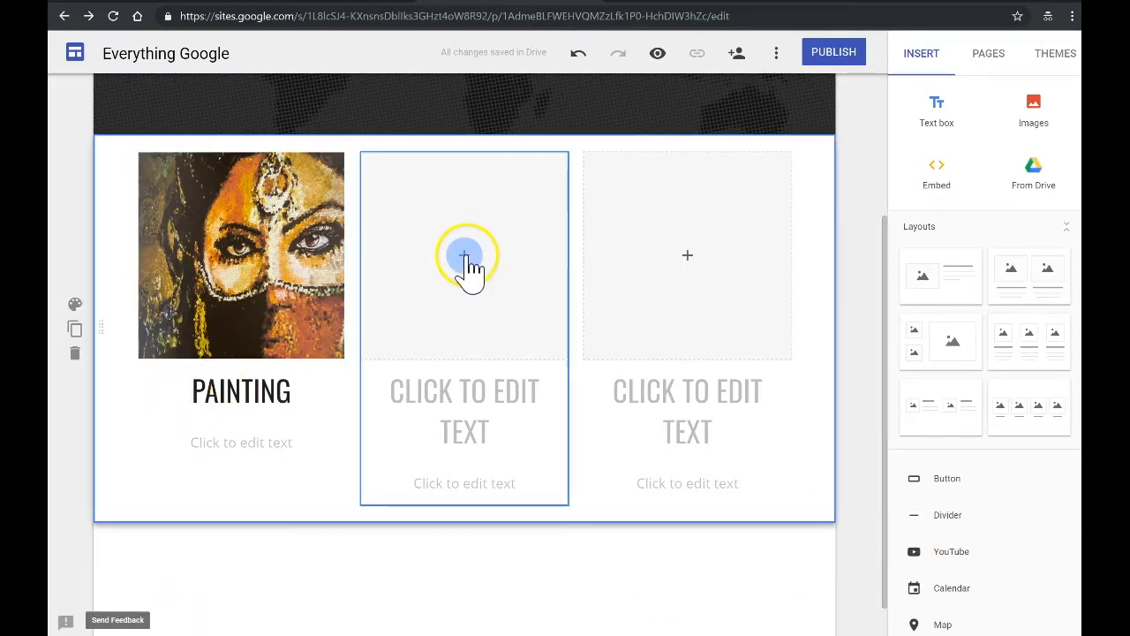
# - Insert a map of Manchester, UK into the middle placeholder of the three-column layout
pyautogui.click(464, 256)
pyautogui.click(508, 475)
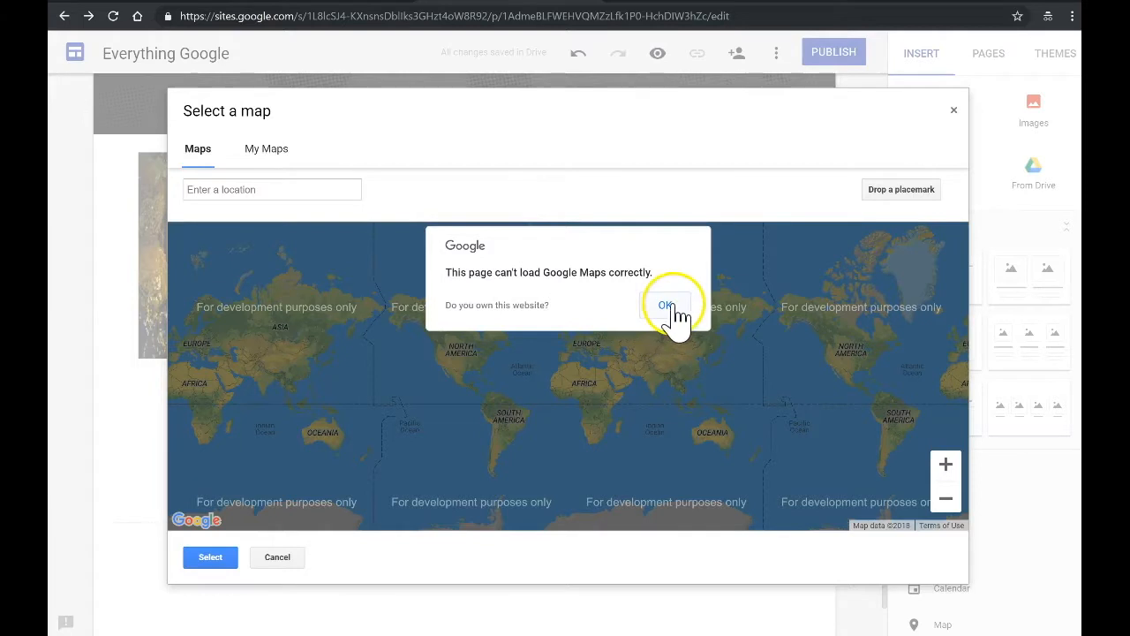
pyautogui.click(667, 305)
pyautogui.click(309, 187)
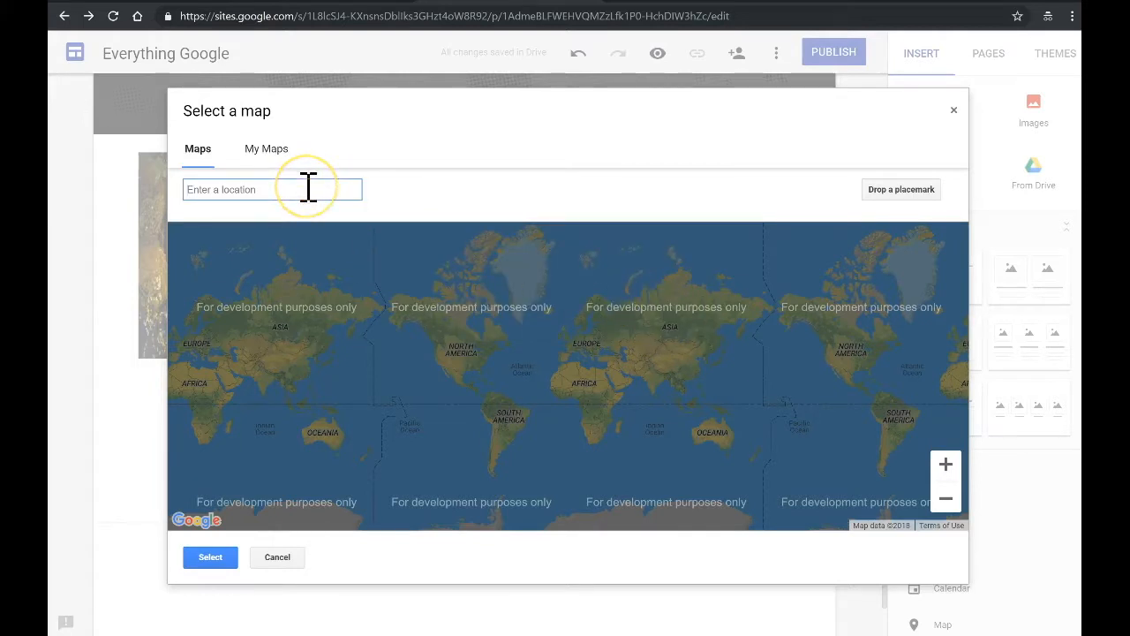
pyautogui.write('Manchester')
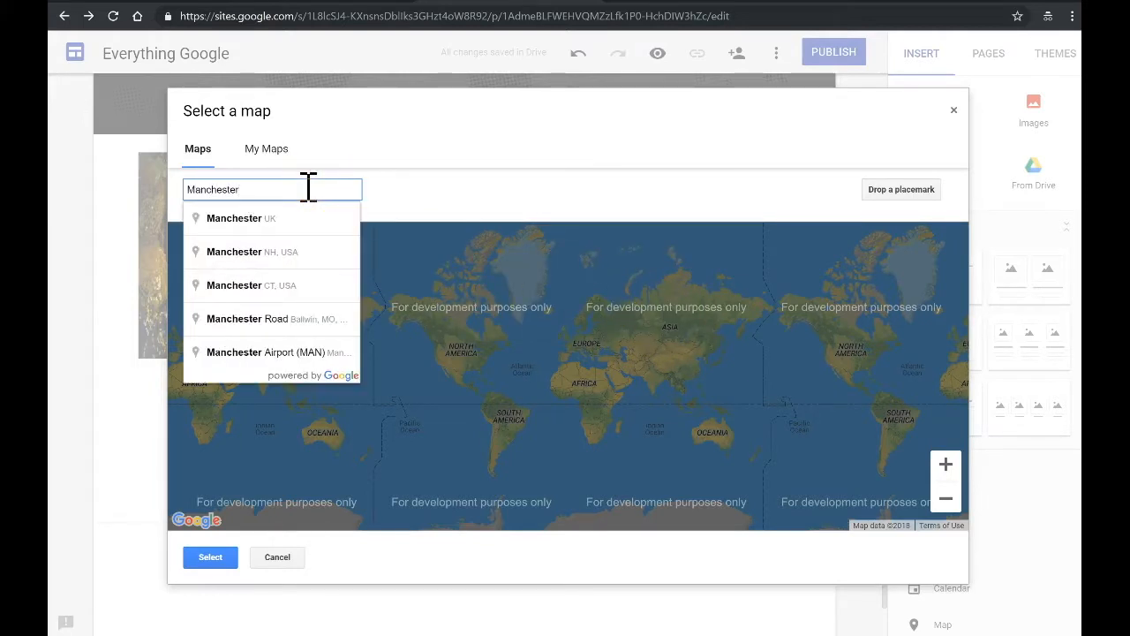
pyautogui.click(264, 228)
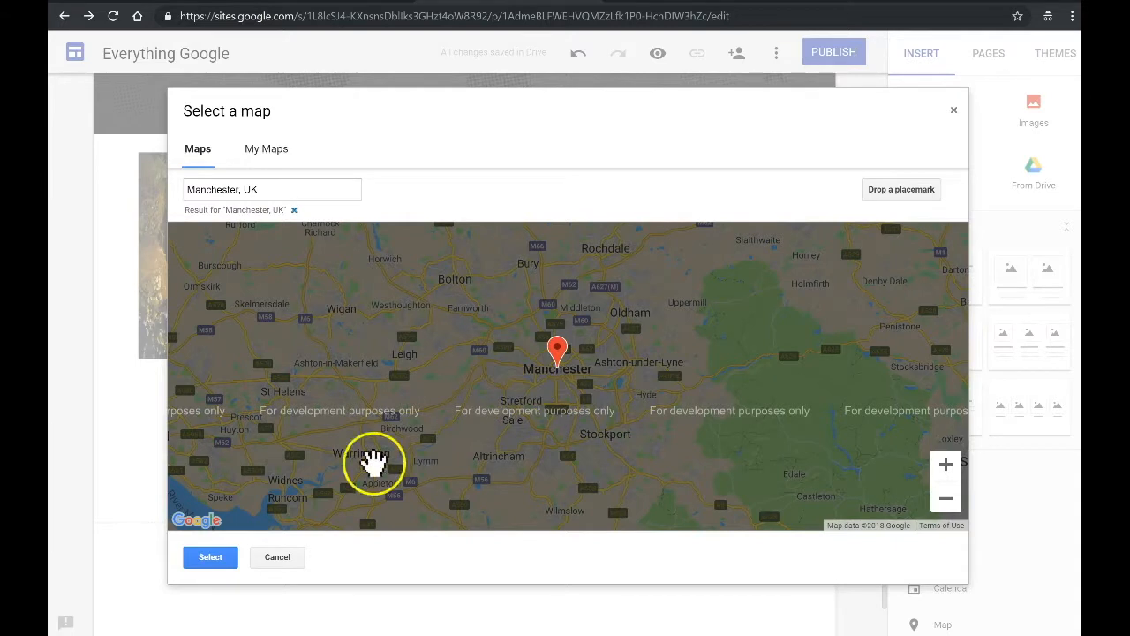
pyautogui.click(210, 556)
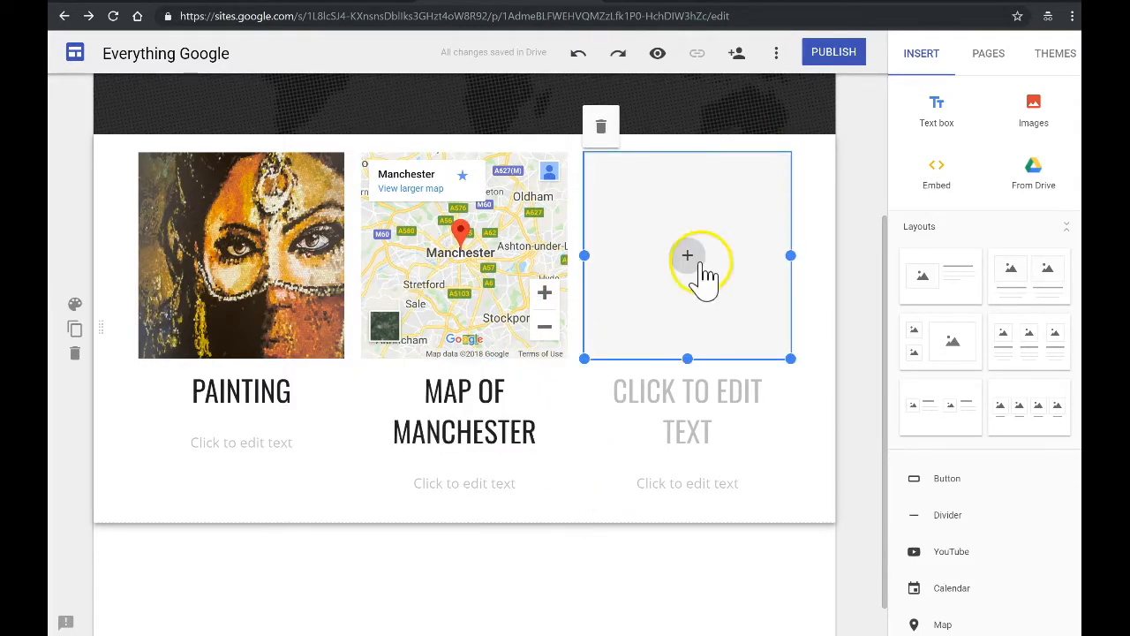
# - Insert the Everything Google calendar into the third placeholder of the layout and close the calendar list
pyautogui.click(695, 261)
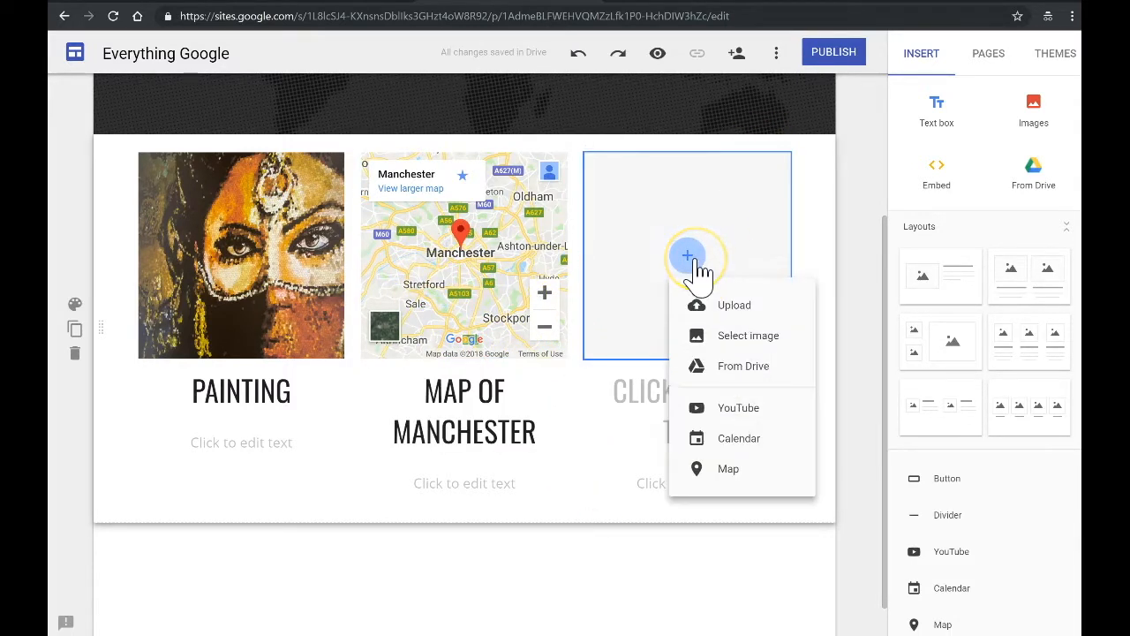
pyautogui.click(746, 440)
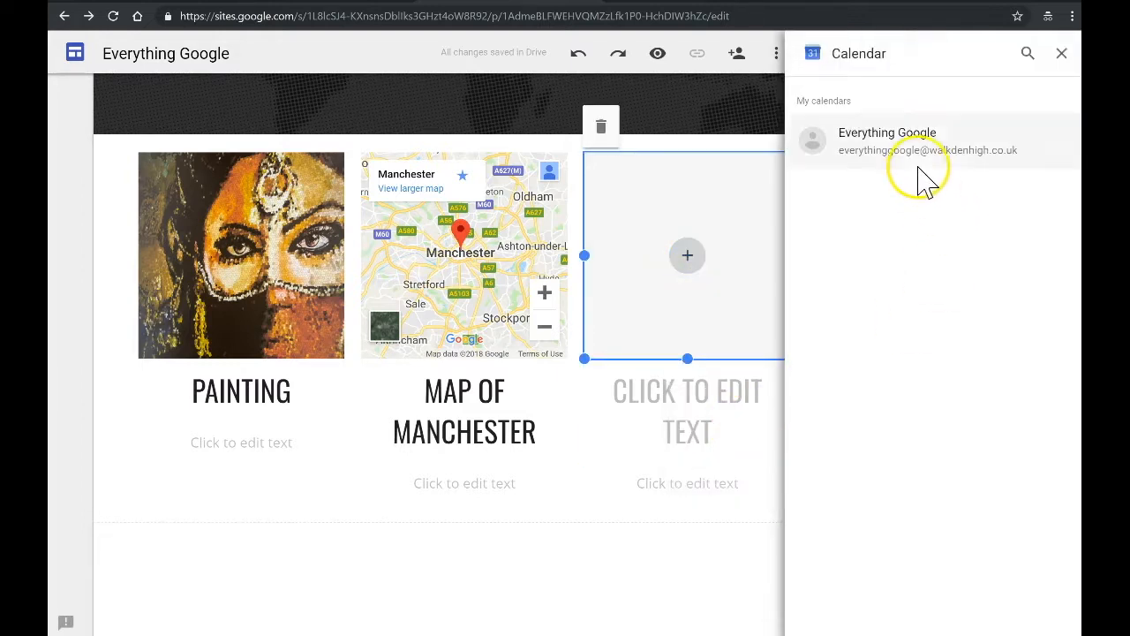
pyautogui.click(908, 144)
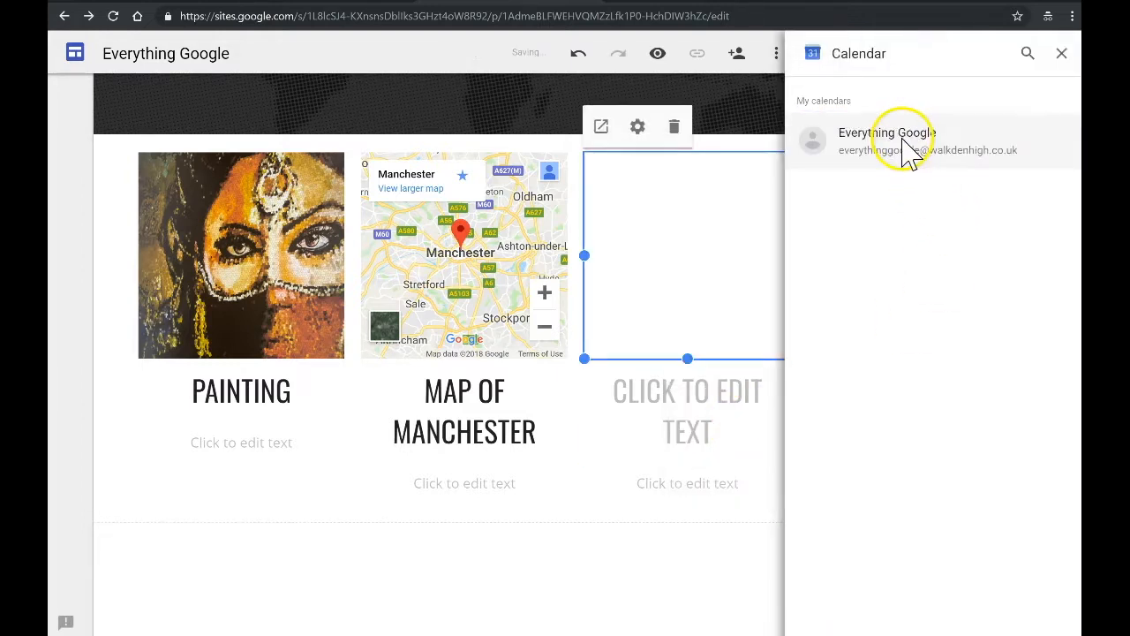
pyautogui.click(1061, 54)
# - Set the heading under the calendar to CALENDAR and remove the empty text placeholder beneath it
pyautogui.click(707, 391)
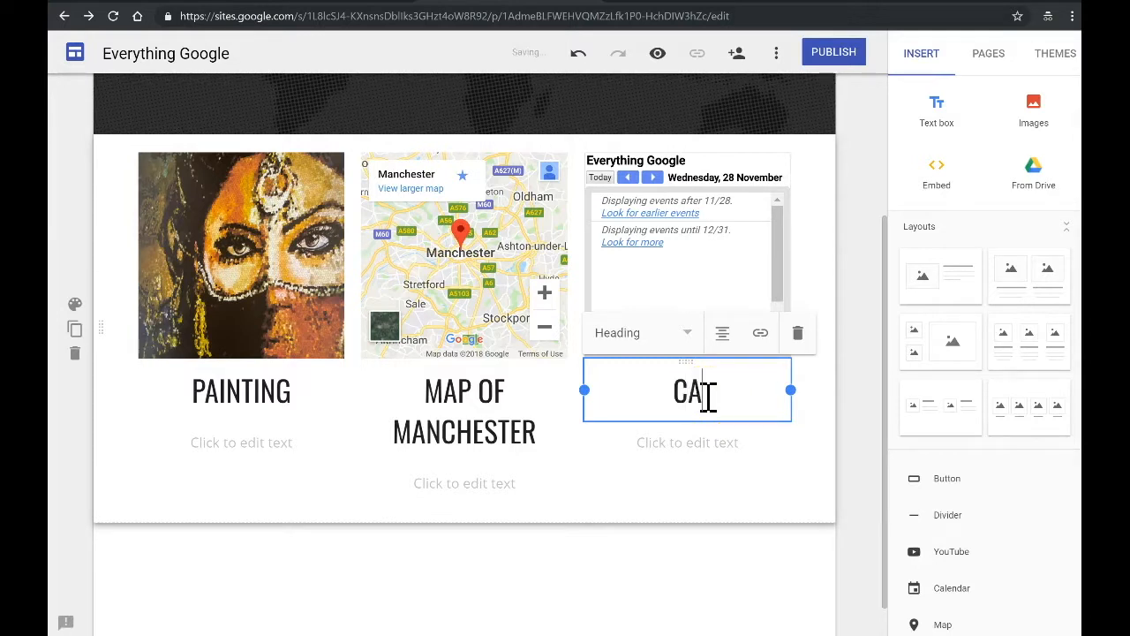
pyautogui.write('CALENDAR')
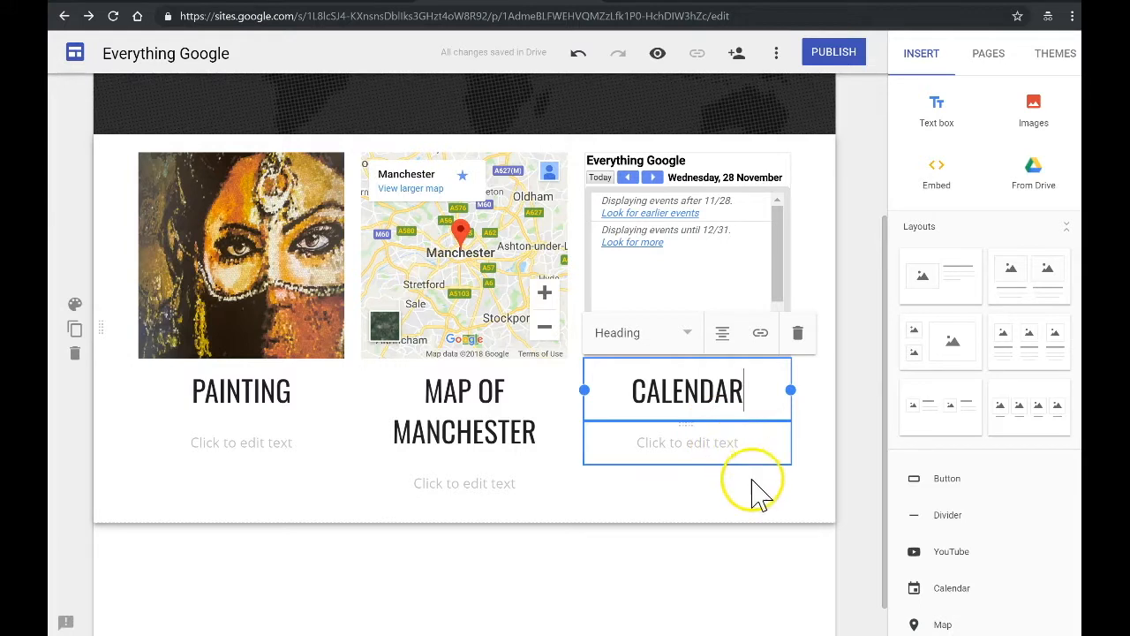
pyautogui.click(753, 479)
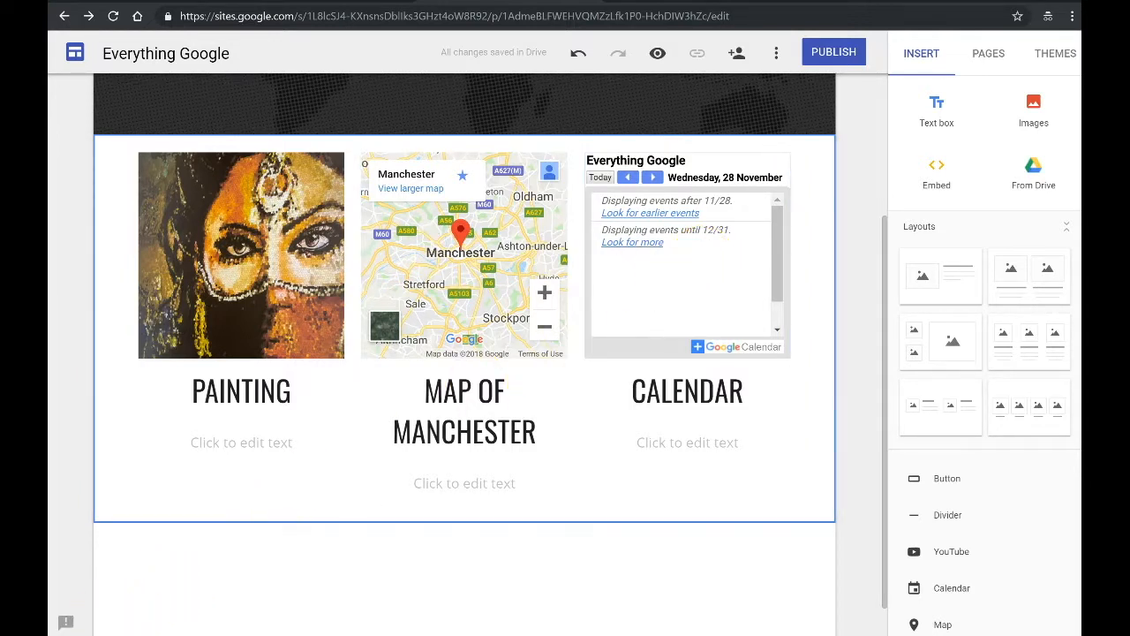
pyautogui.click(714, 461)
pyautogui.click(719, 442)
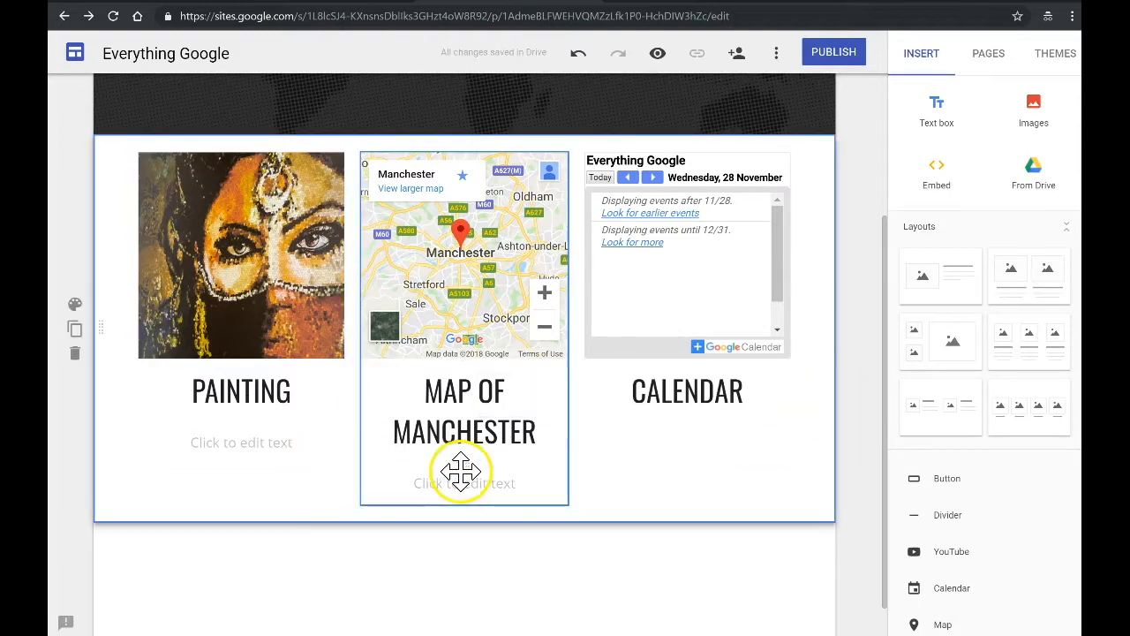
# - Remove the empty text placeholders beneath the MAP OF MANCHESTER and PAINTING headings
pyautogui.click(461, 477)
pyautogui.click(467, 482)
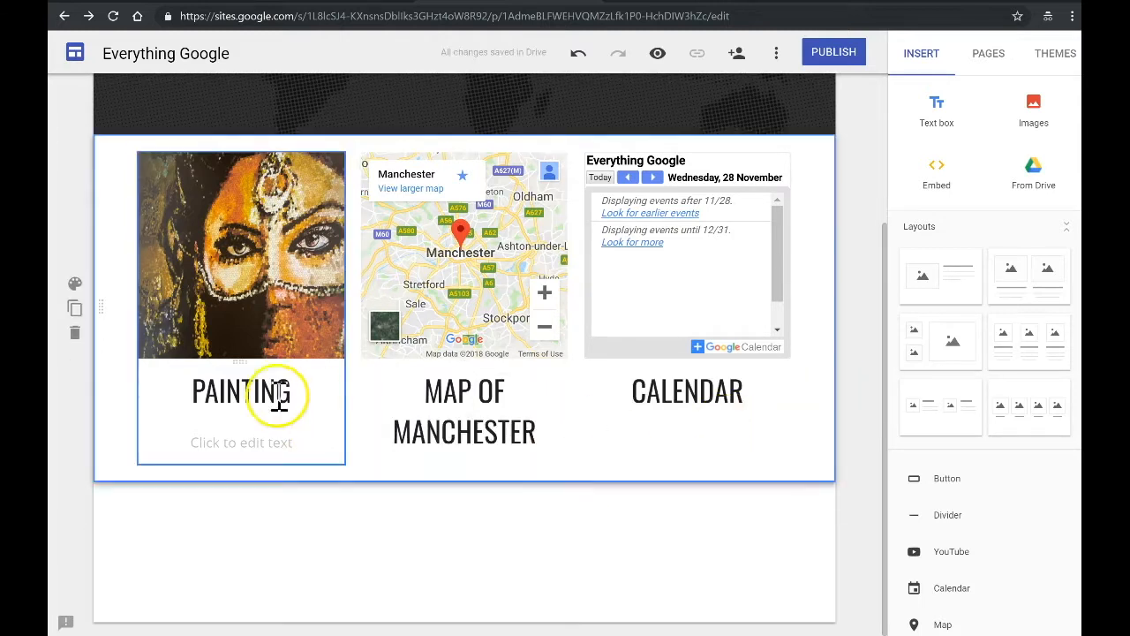
pyautogui.click(256, 434)
pyautogui.click(255, 434)
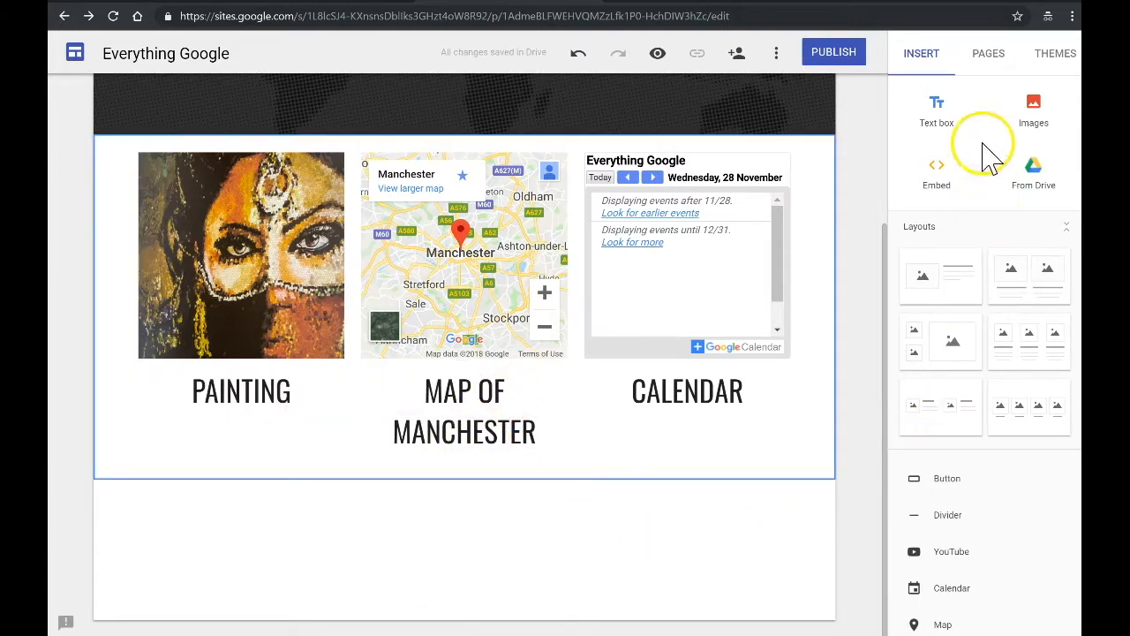
# - Add a subpage named Calendar under the Home page
pyautogui.click(996, 62)
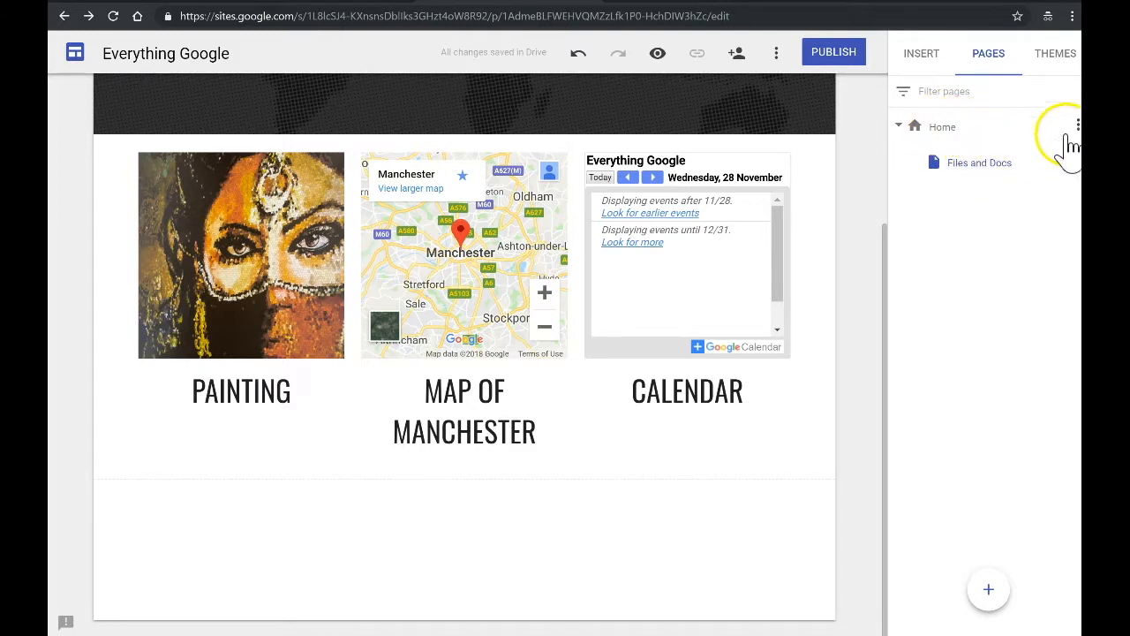
pyautogui.click(1076, 126)
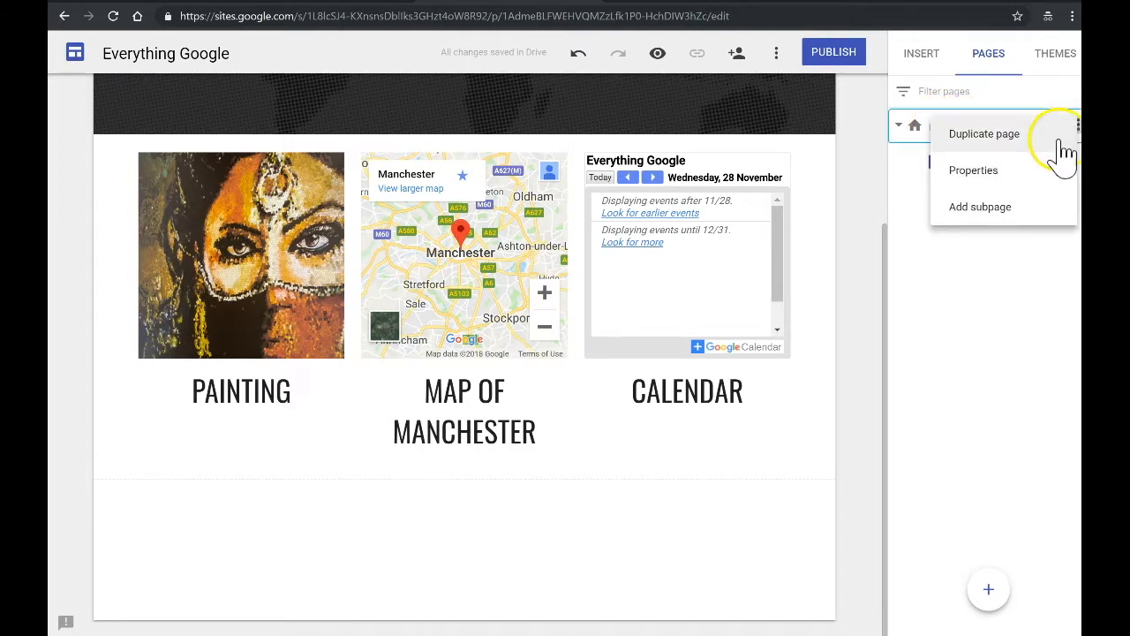
pyautogui.click(1003, 212)
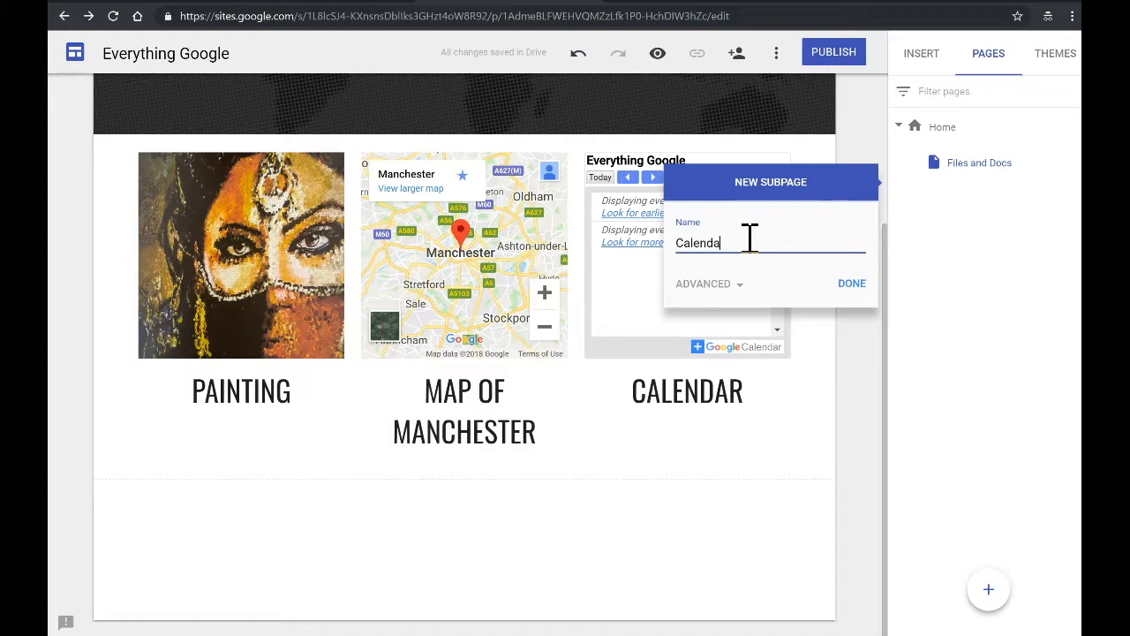
pyautogui.click(869, 293)
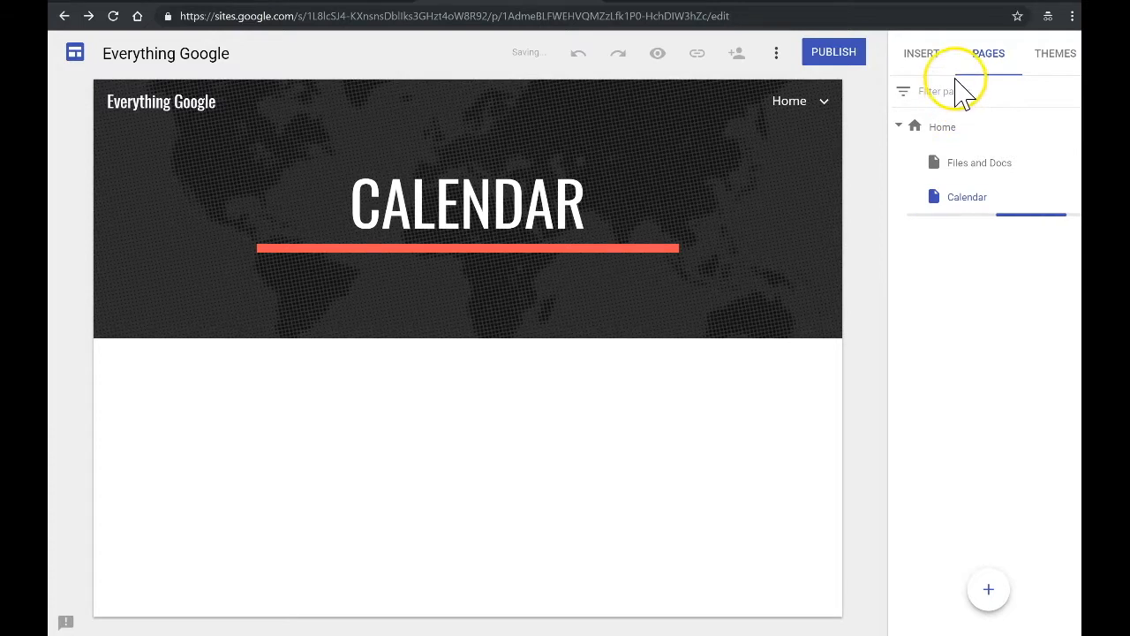
# - Insert the Everything Google calendar into the blank area of the Calendar page
pyautogui.click(931, 62)
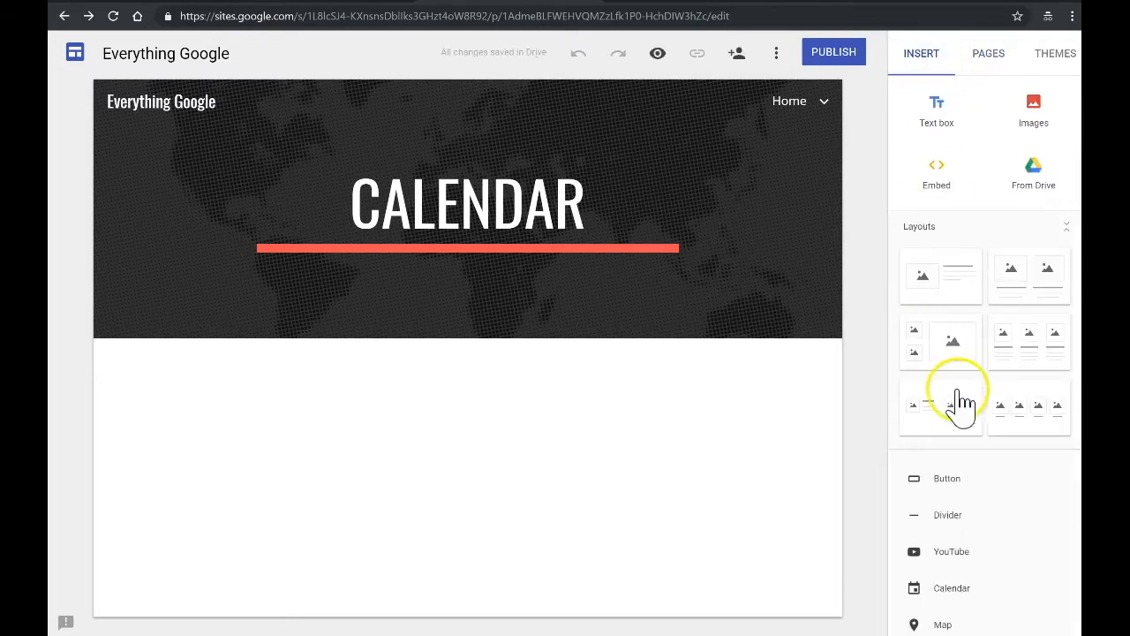
pyautogui.click(968, 600)
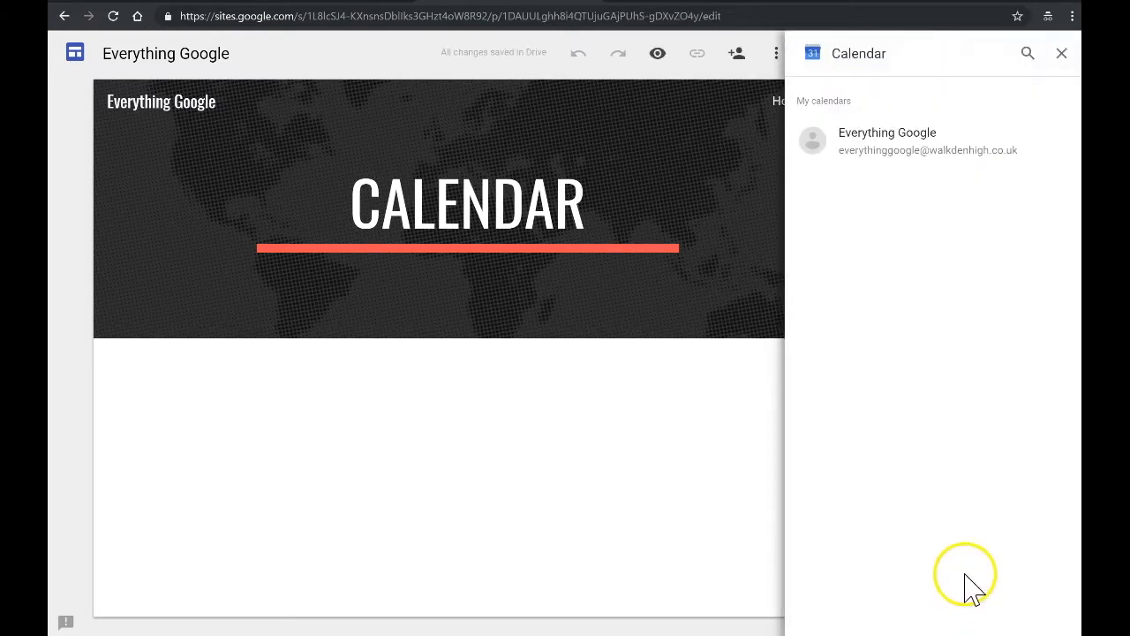
pyautogui.click(885, 162)
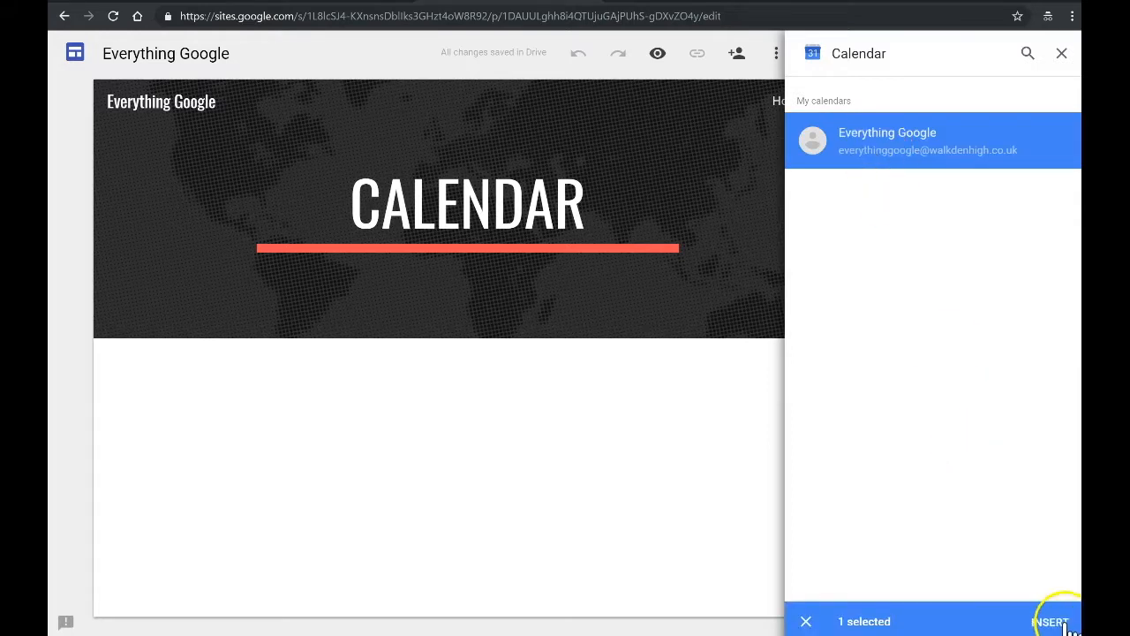
pyautogui.click(1056, 622)
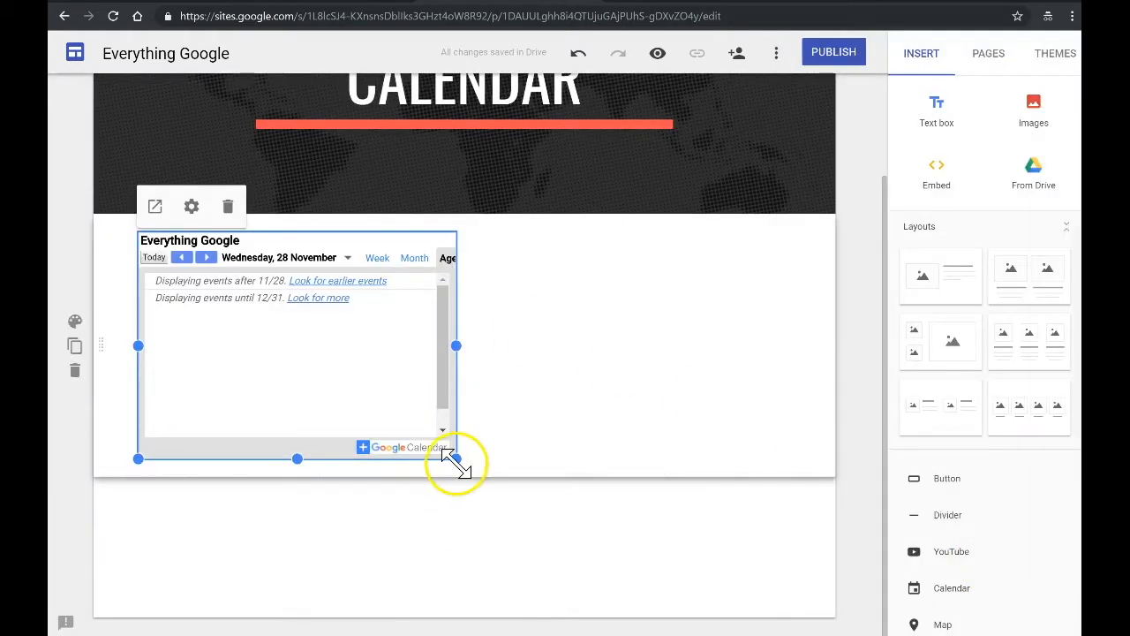
# - Enlarge the embedded calendar until it spans the full content width of its section
pyautogui.moveTo(453, 460); pyautogui.dragTo(733, 555)
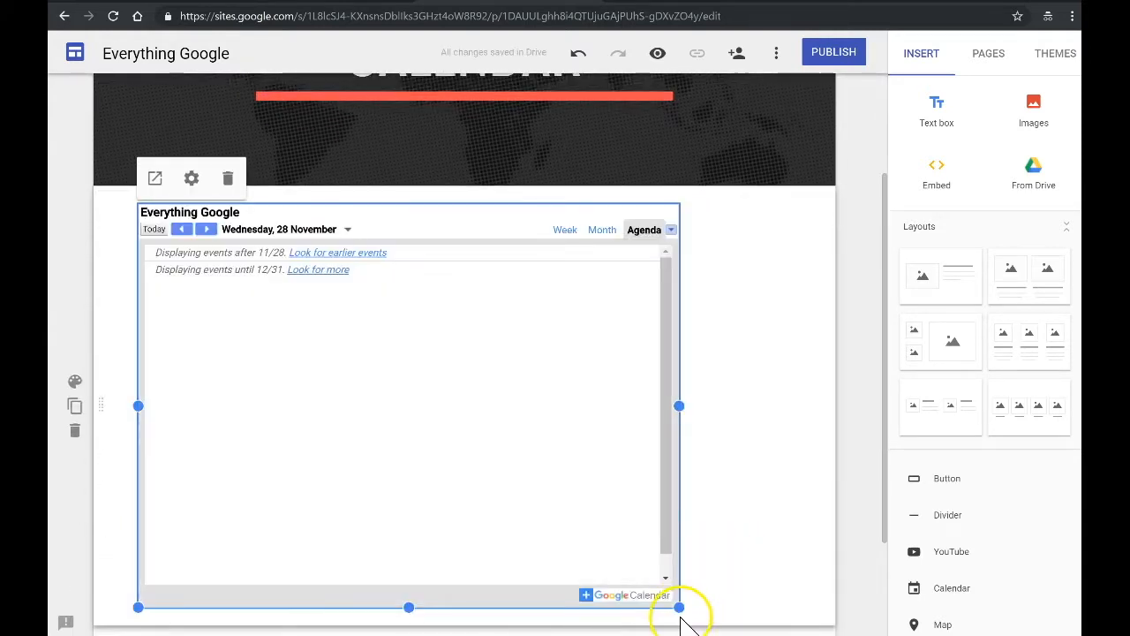
pyautogui.moveTo(679, 607); pyautogui.dragTo(764, 613)
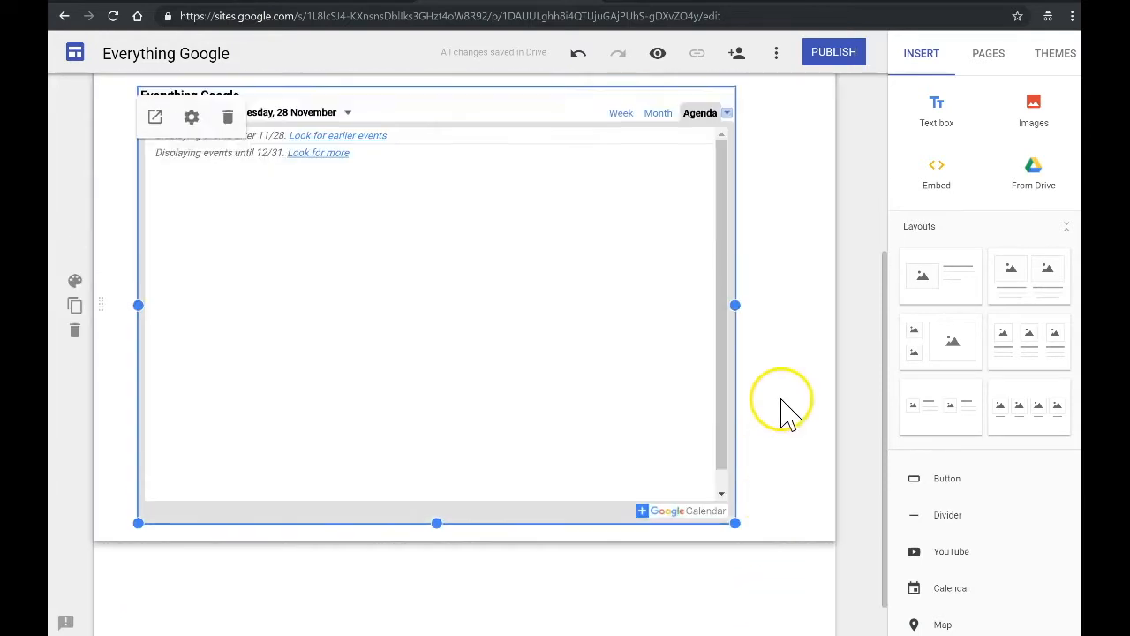
pyautogui.moveTo(737, 347); pyautogui.dragTo(799, 362)
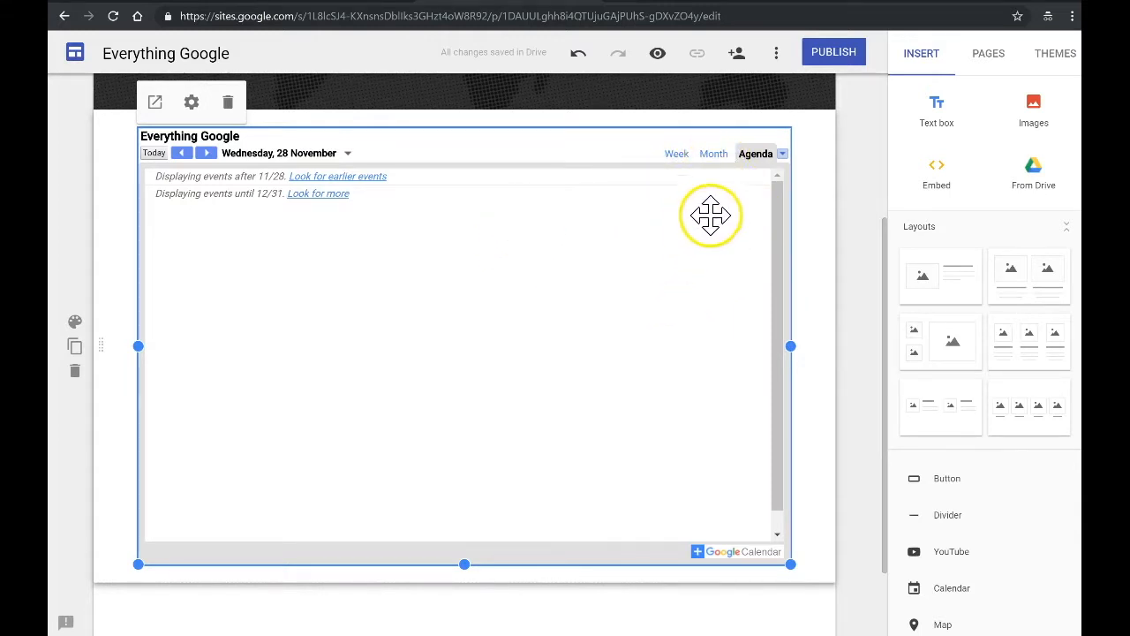
# - Preview the Calendar page, check the calendar's Month, Week and Agenda views, and return to the editor
pyautogui.click(658, 56)
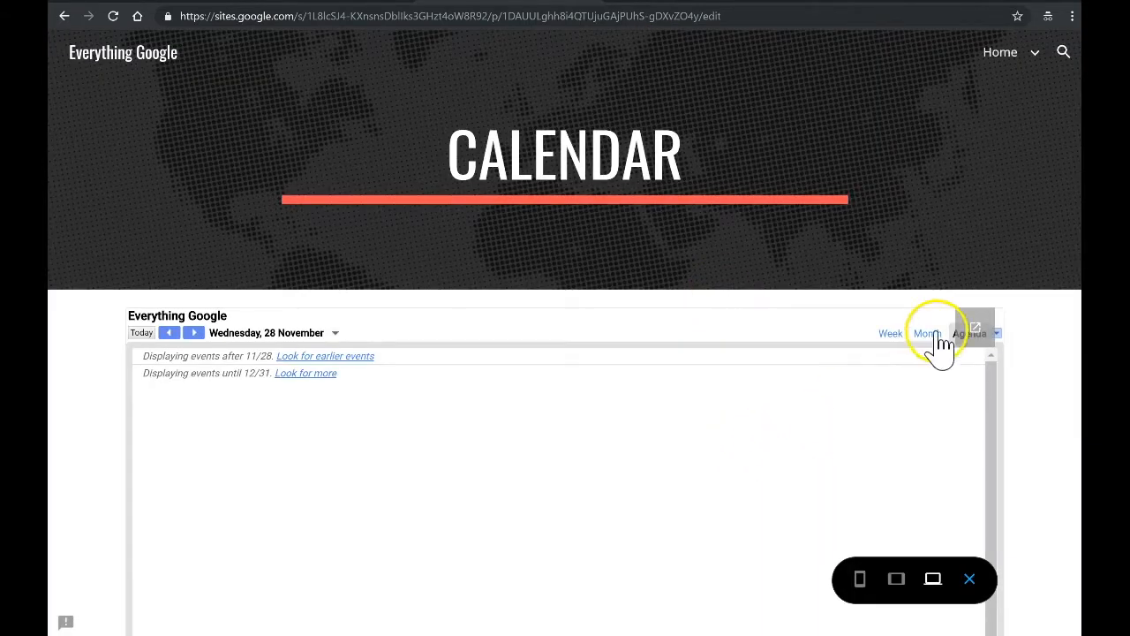
pyautogui.click(932, 333)
pyautogui.click(890, 334)
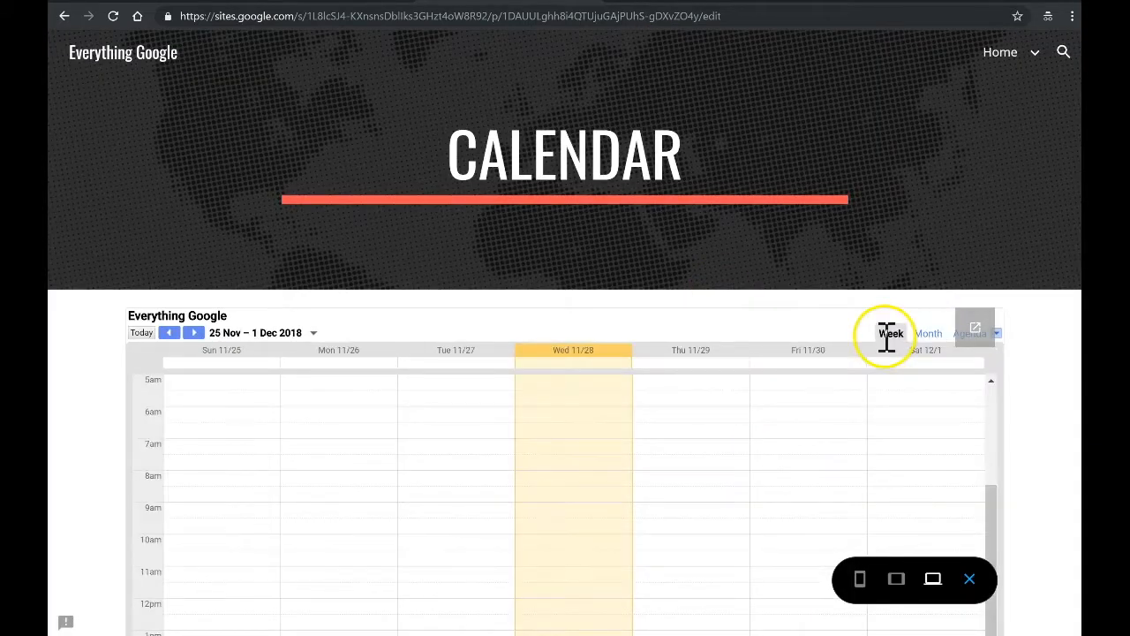
pyautogui.click(962, 336)
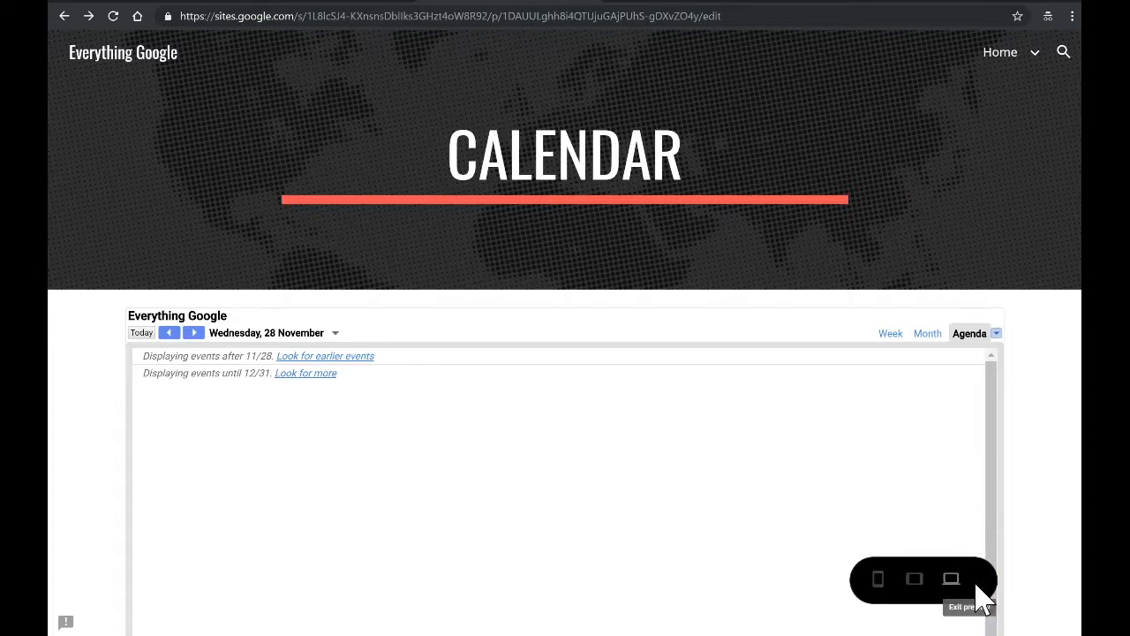
pyautogui.click(969, 580)
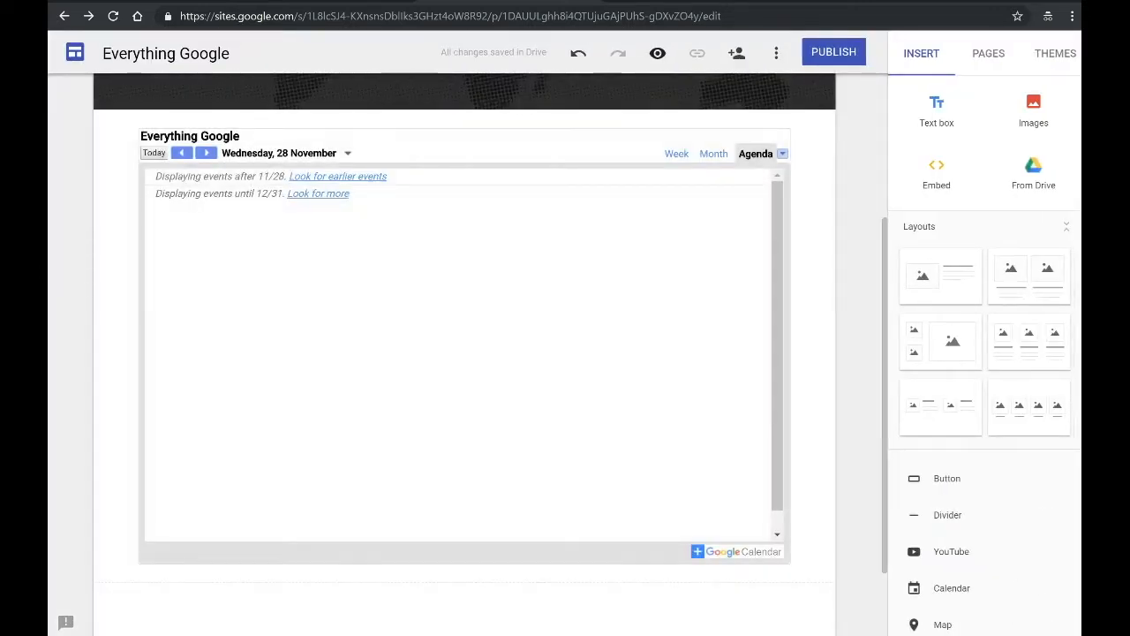
# - Add a subpage named Google Forms under the Home page
pyautogui.click(988, 58)
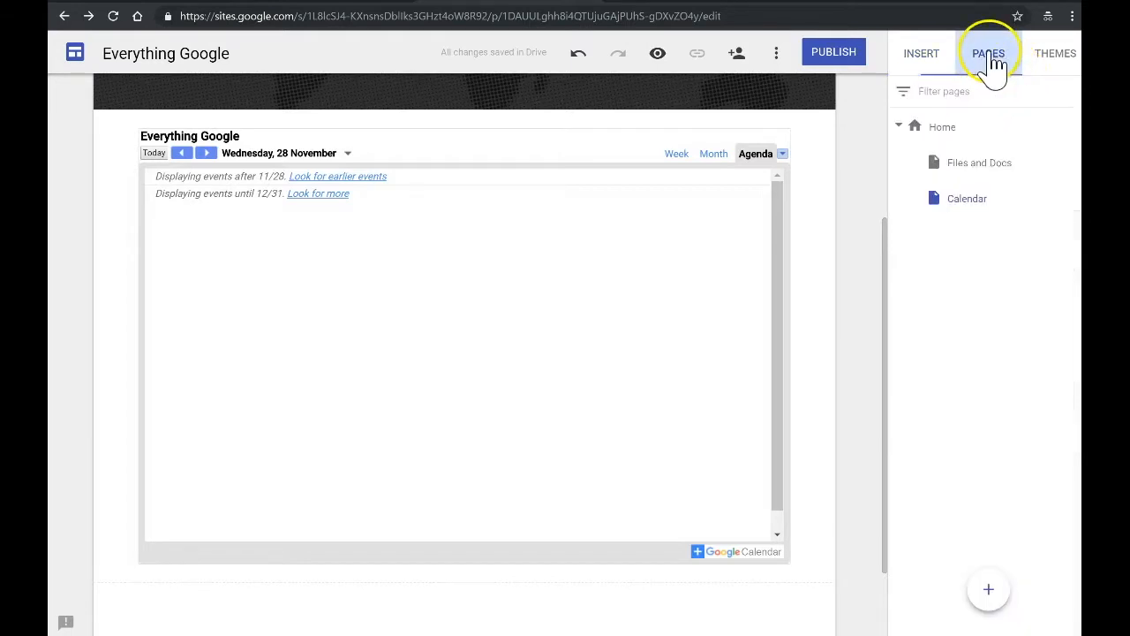
pyautogui.click(1069, 141)
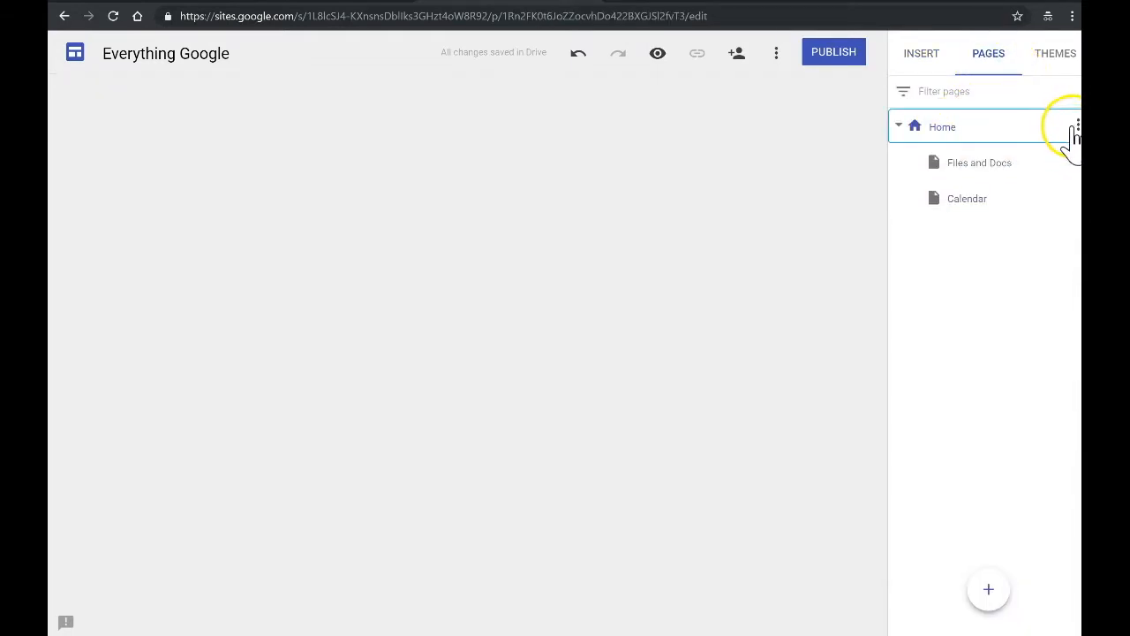
pyautogui.click(1078, 129)
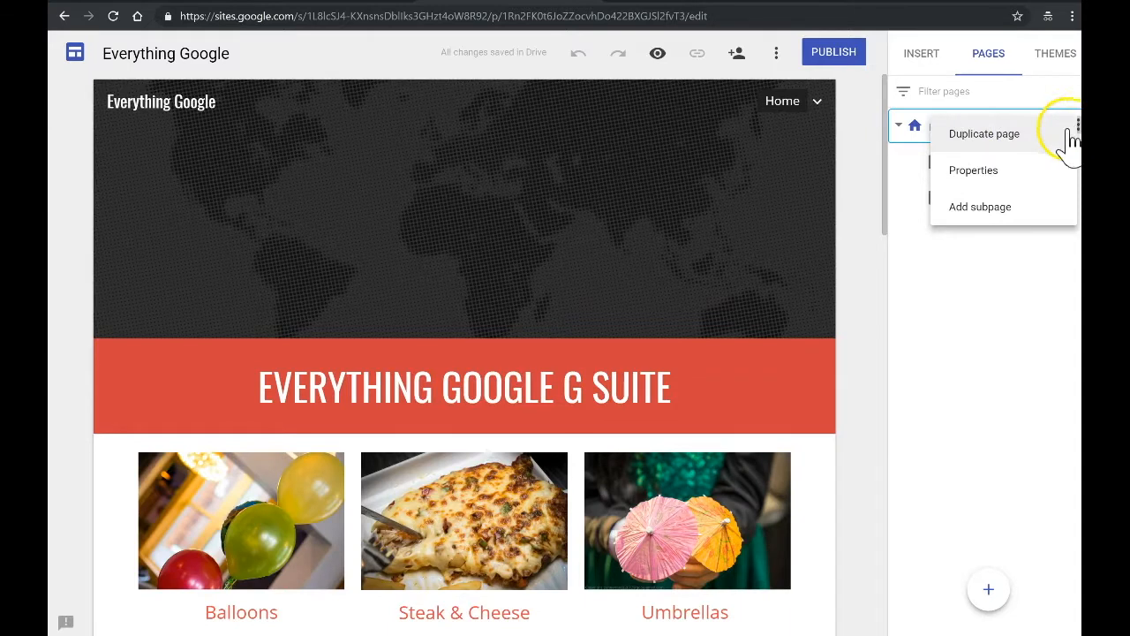
pyautogui.click(982, 211)
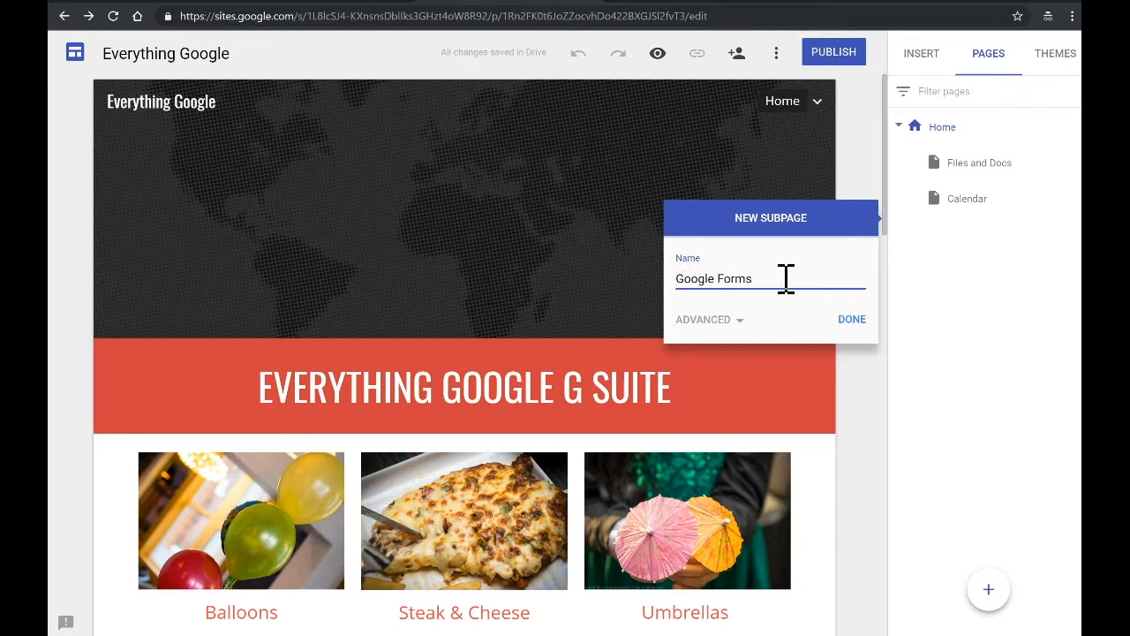
pyautogui.write('Google Forms')
pyautogui.press('Return')
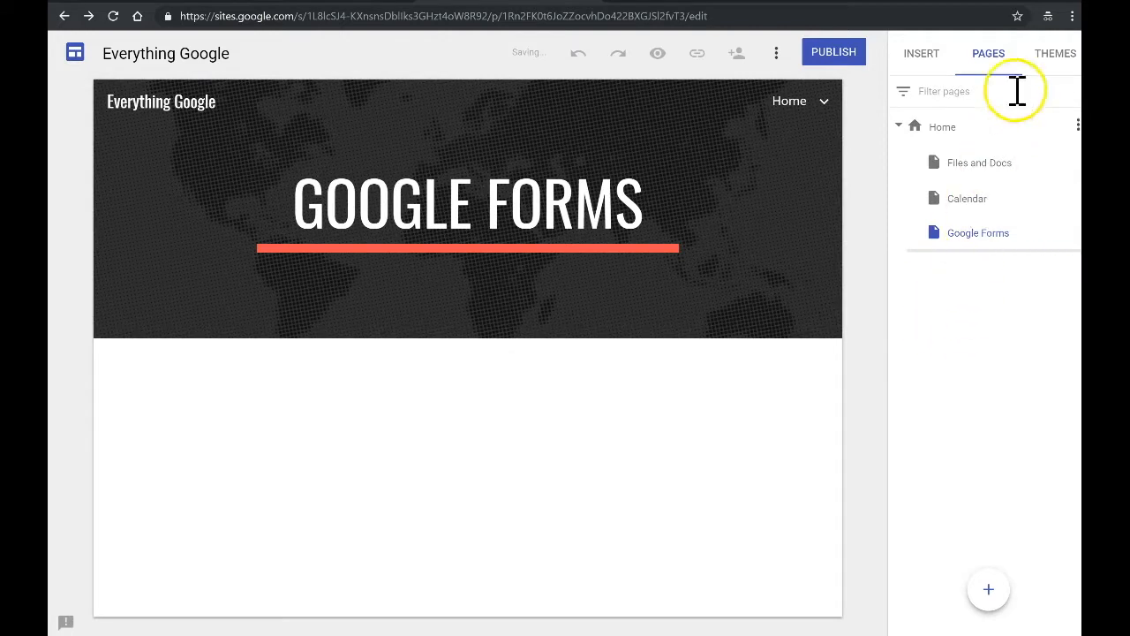
# - Insert the Data Capture form into the Google Forms page and close the form list
pyautogui.click(923, 55)
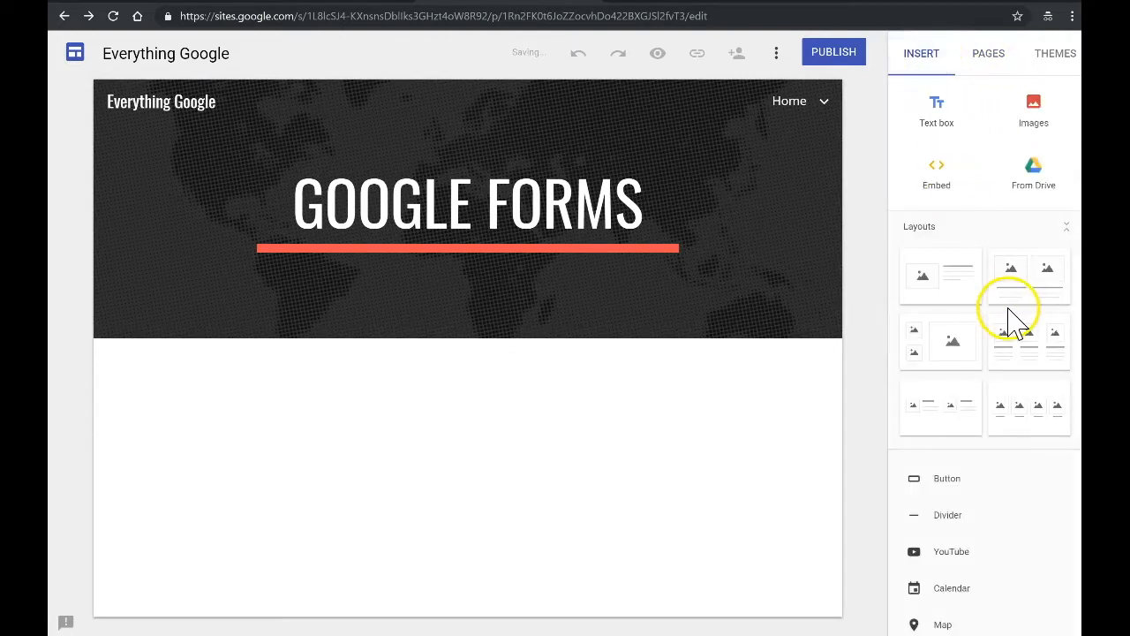
pyautogui.scroll(-2, 1010, 317)
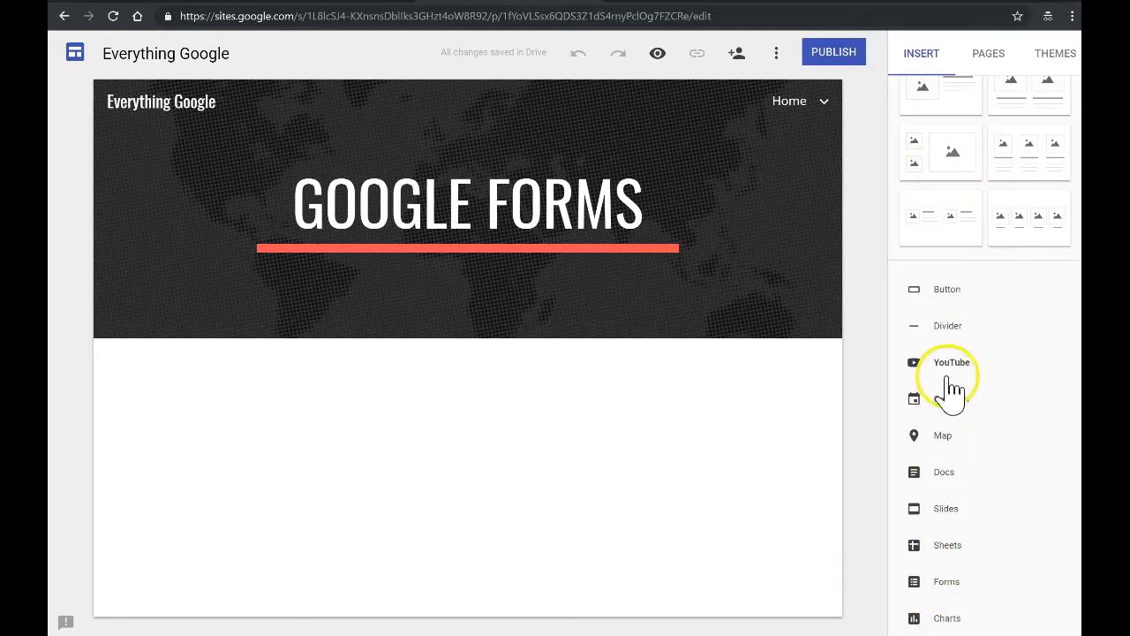
pyautogui.click(950, 589)
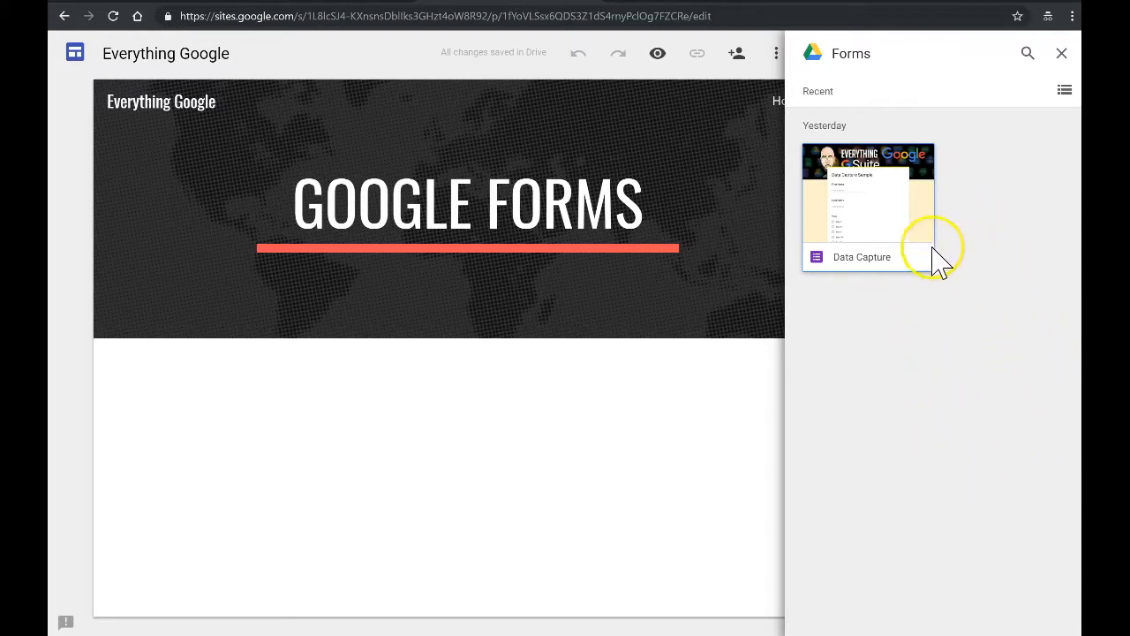
pyautogui.doubleClick(877, 200)
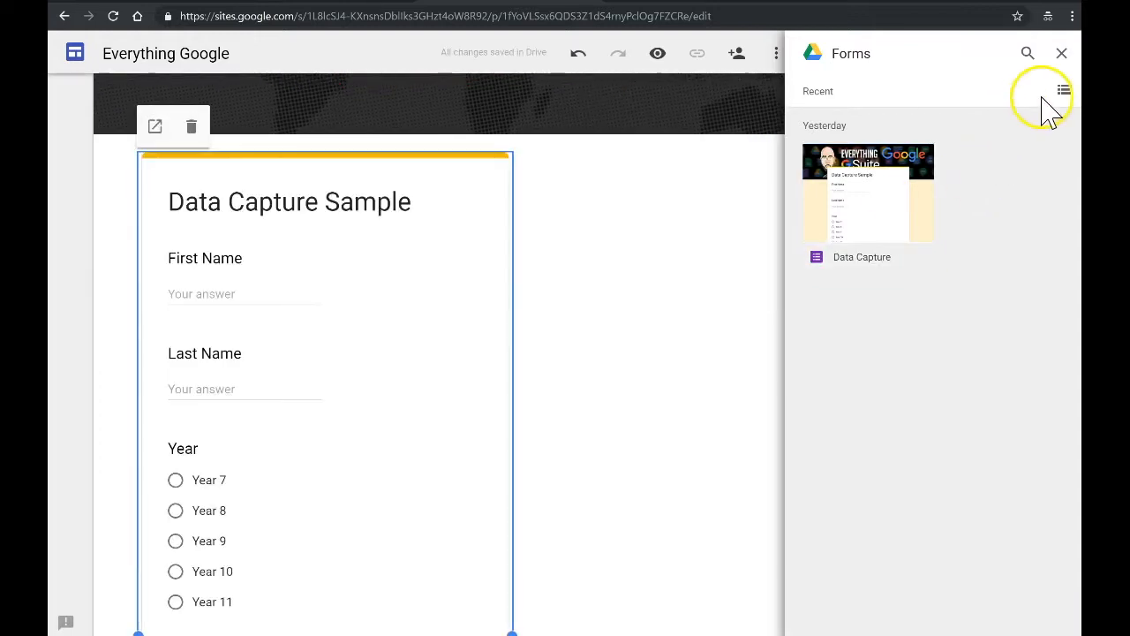
pyautogui.click(1062, 55)
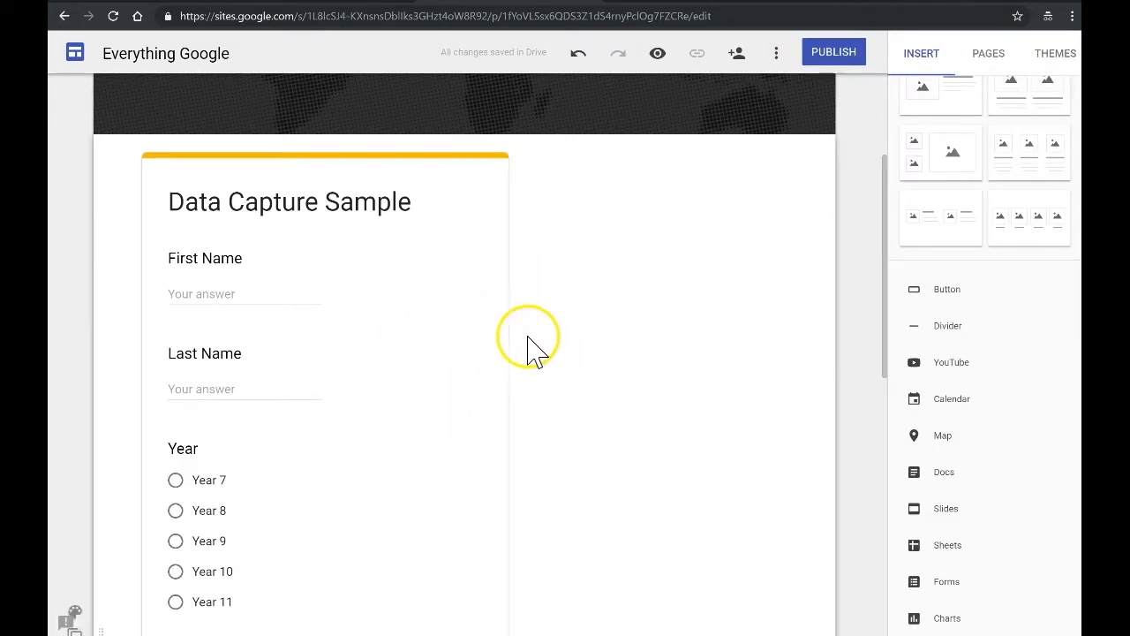
pyautogui.scroll(-5, 676, 404)
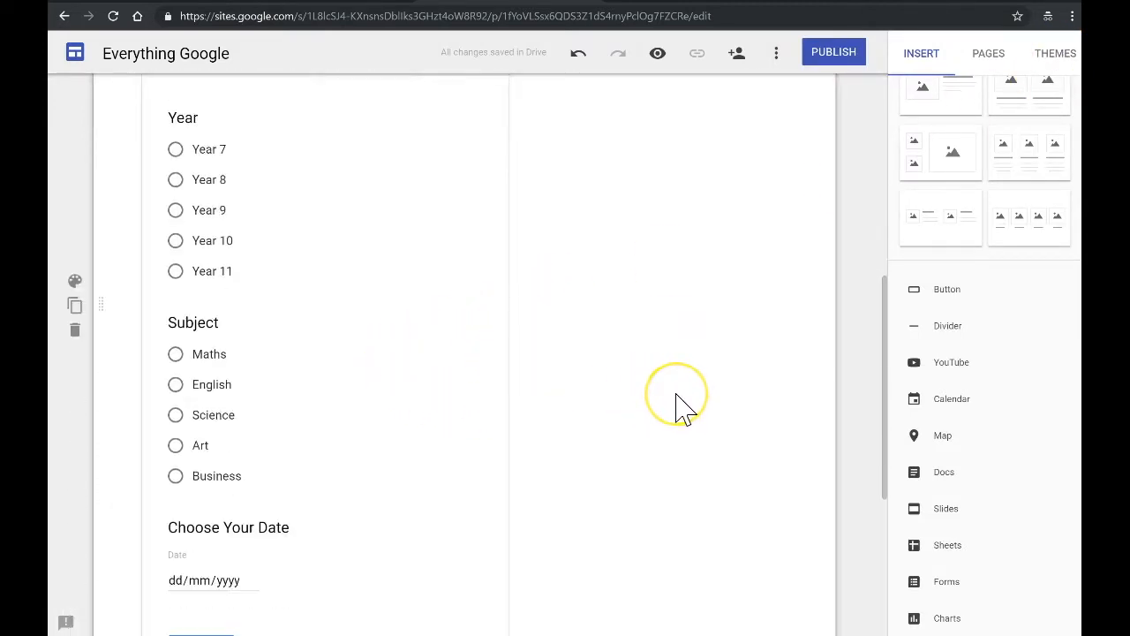
pyautogui.scroll(3, 685, 408)
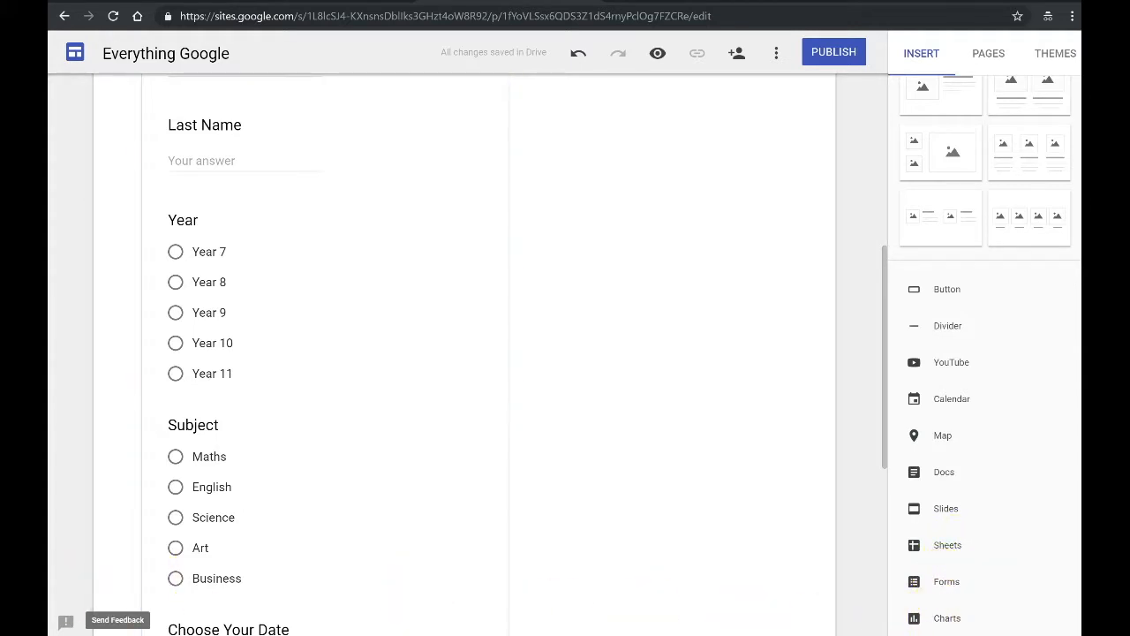
pyautogui.scroll(-5, 821, 624)
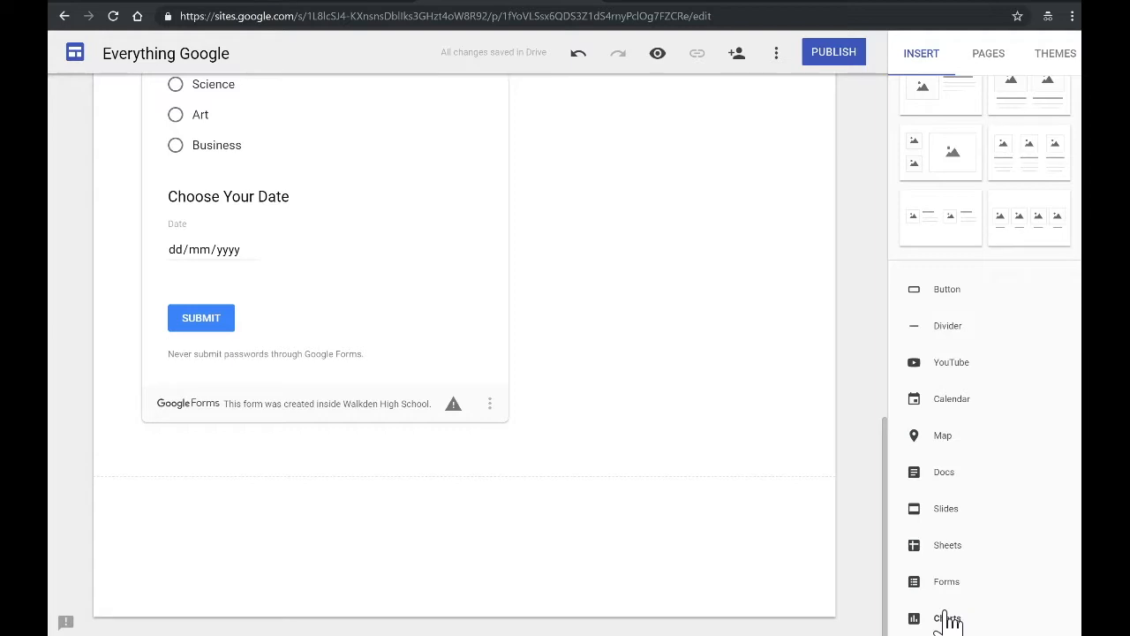
pyautogui.scroll(3, 1065, 380)
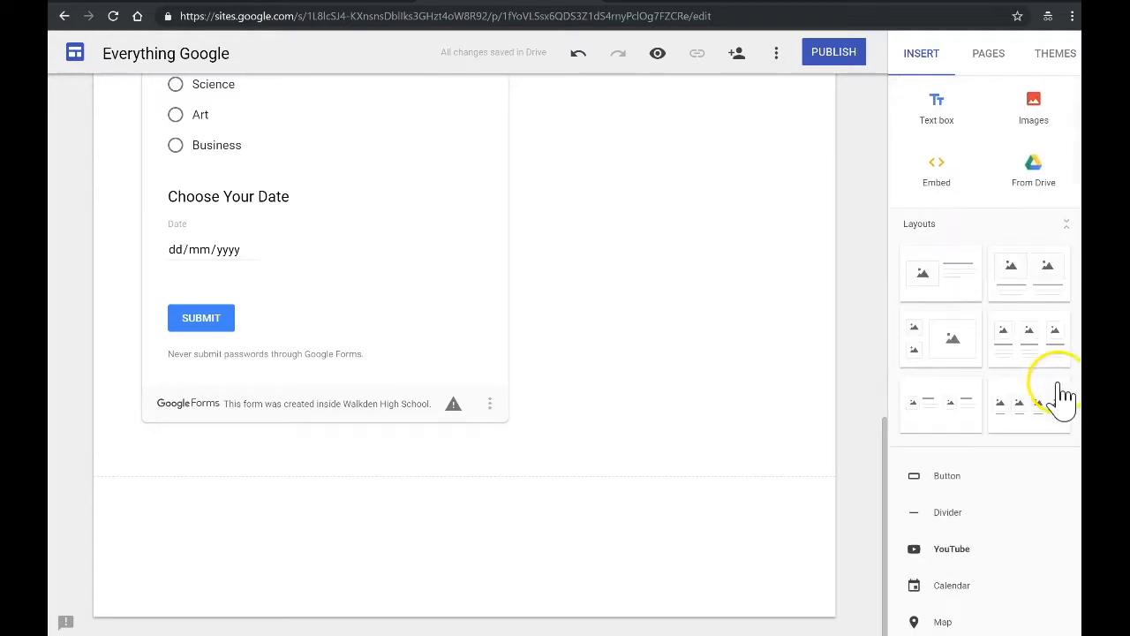
# - Add a subpage named Dashboard under the Home page
pyautogui.click(989, 58)
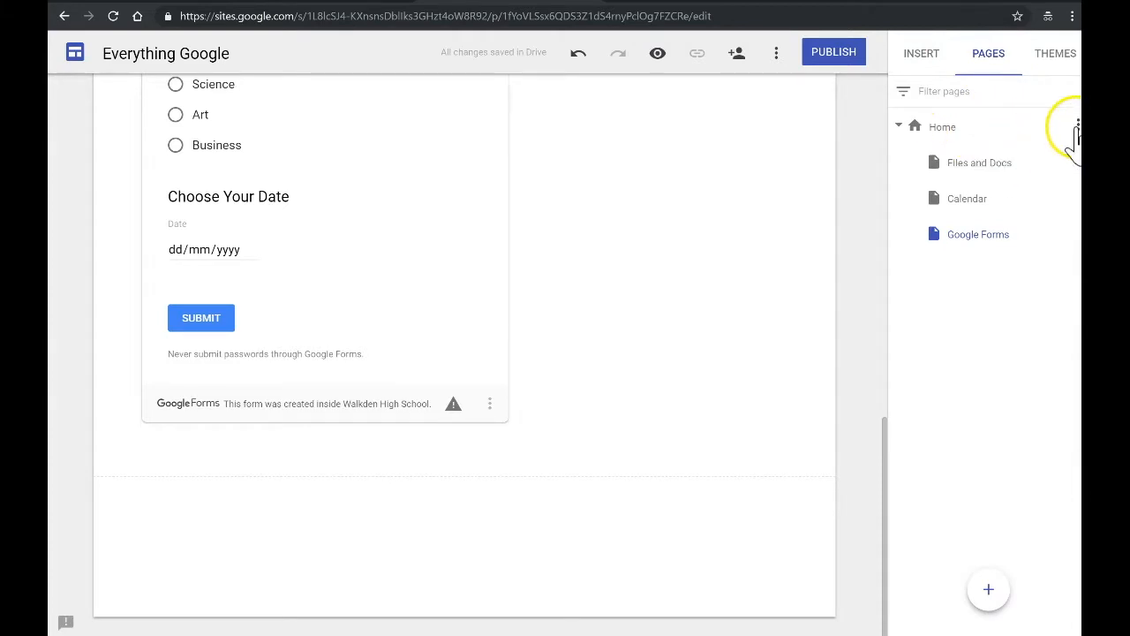
pyautogui.click(1077, 128)
pyautogui.click(996, 210)
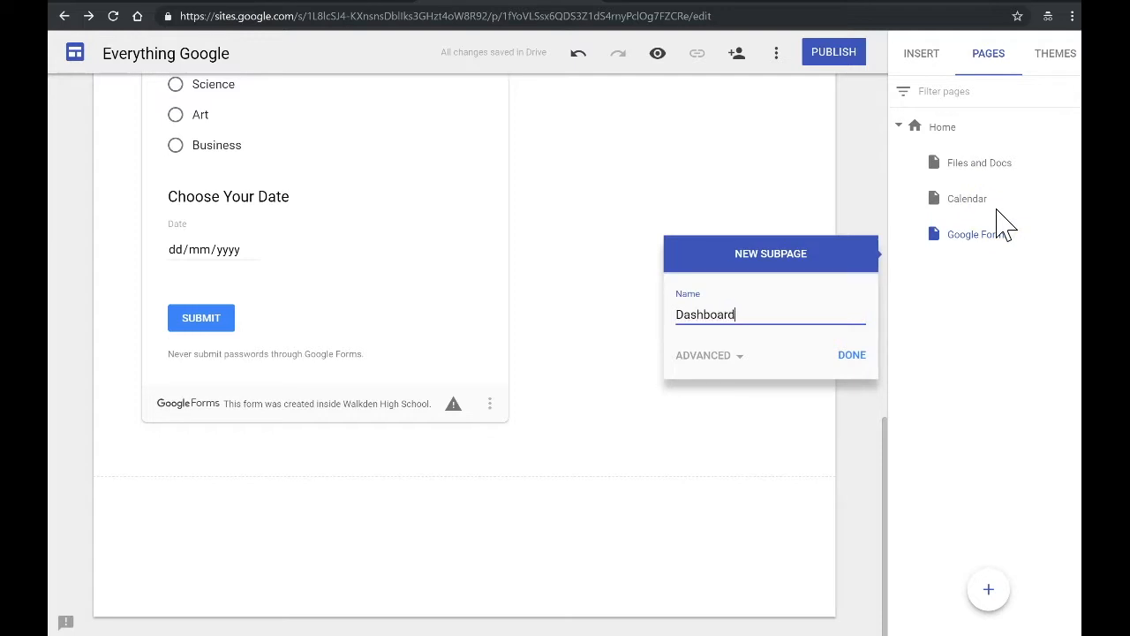
pyautogui.click(853, 357)
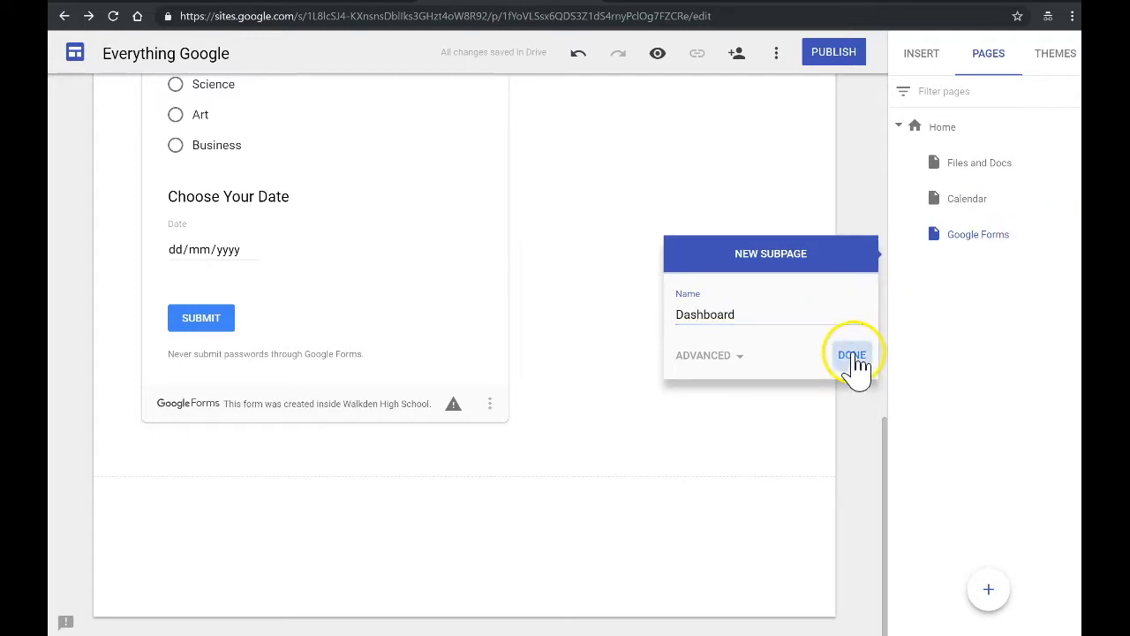
# - Insert the Count of Item bar chart from the stationery Cost spreadsheet into the Dashboard page
pyautogui.click(921, 60)
pyautogui.scroll(-3, 1029, 393)
pyautogui.scroll(-1, 1011, 477)
pyautogui.click(955, 619)
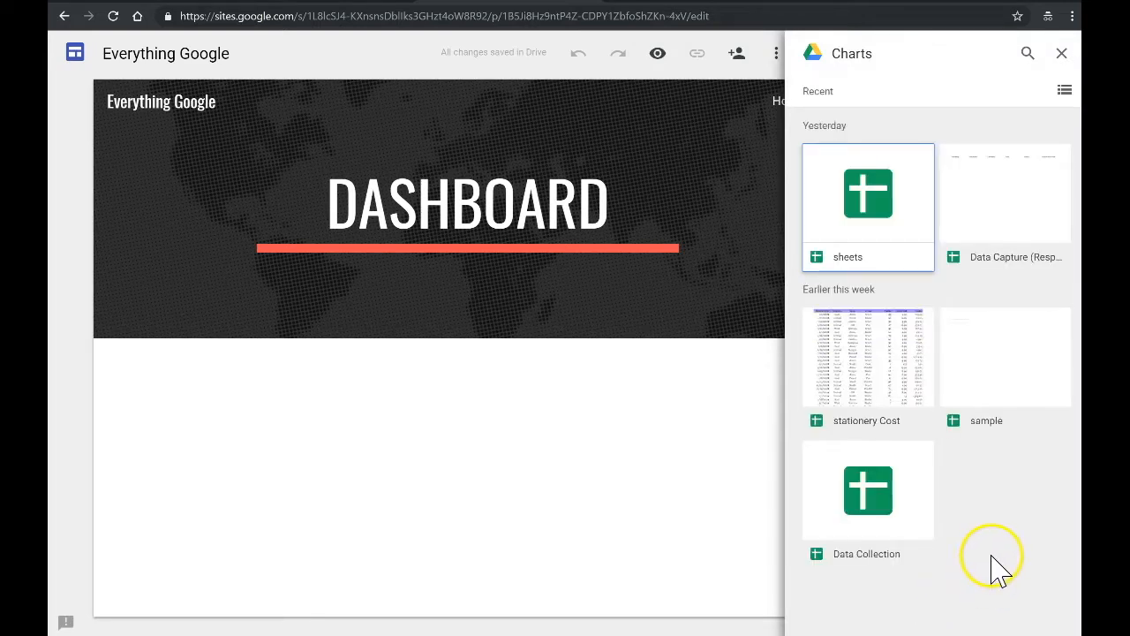
pyautogui.click(872, 353)
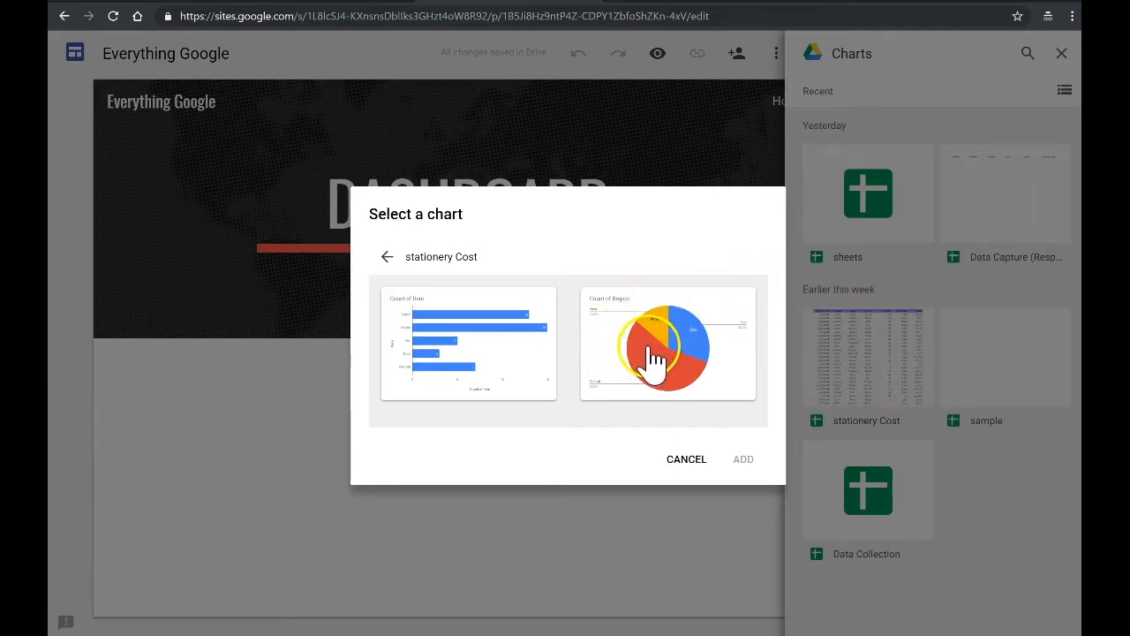
pyautogui.click(432, 360)
pyautogui.click(745, 462)
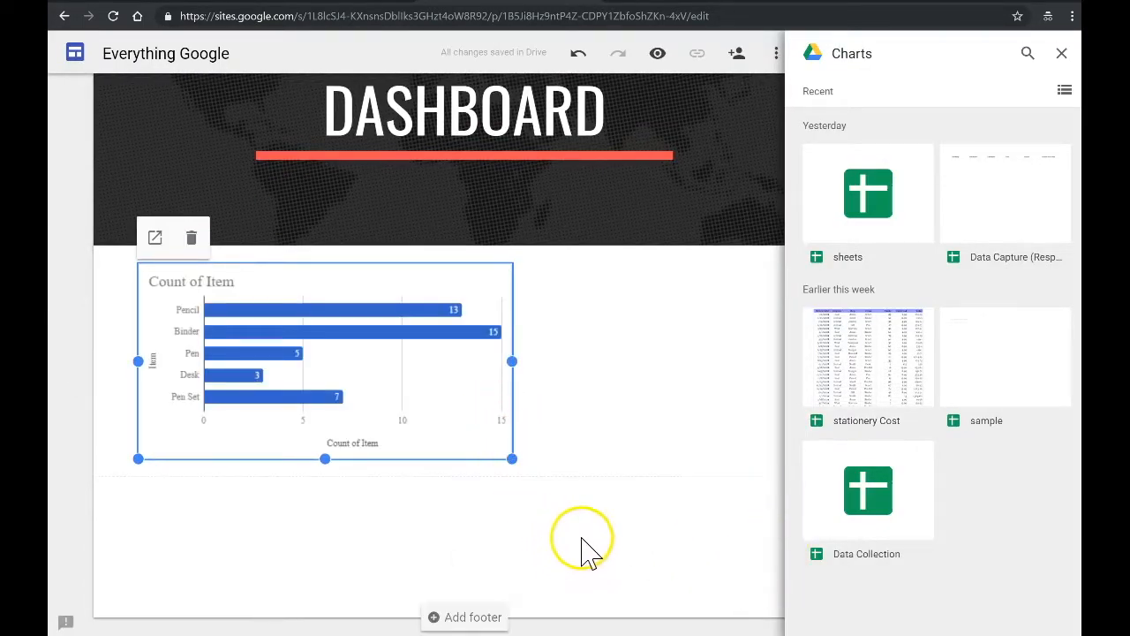
# - Add the Count of Region pie chart from the stationery Cost spreadsheet below the bar chart and close the chart list
pyautogui.click(871, 377)
pyautogui.click(876, 378)
pyautogui.click(712, 352)
pyautogui.click(746, 462)
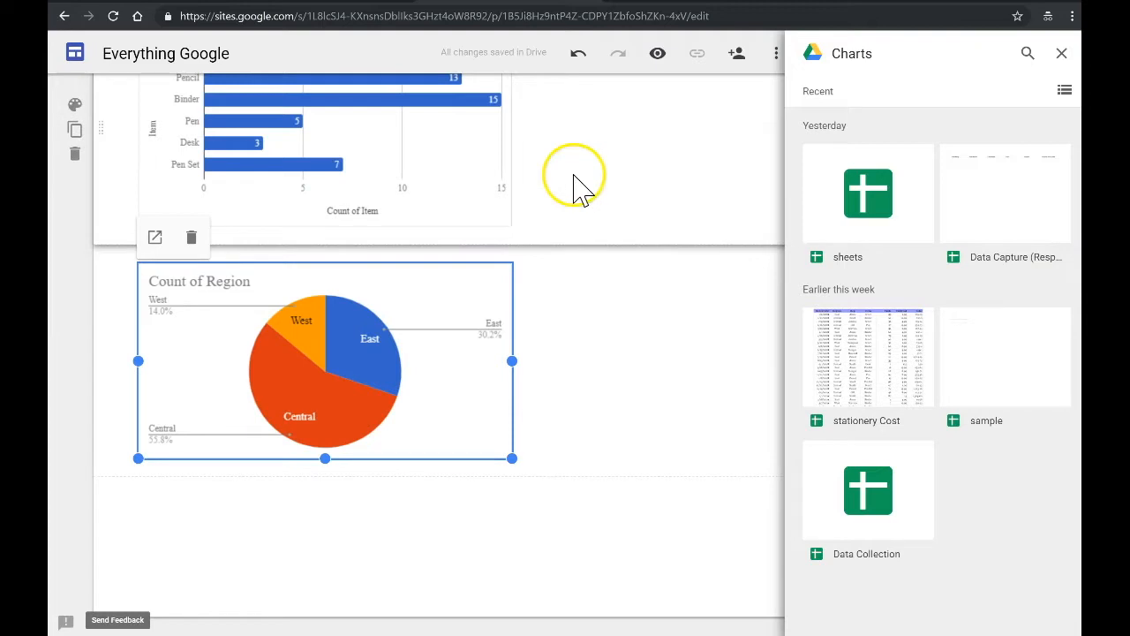
pyautogui.scroll(1, 649, 442)
pyautogui.scroll(1, 649, 442)
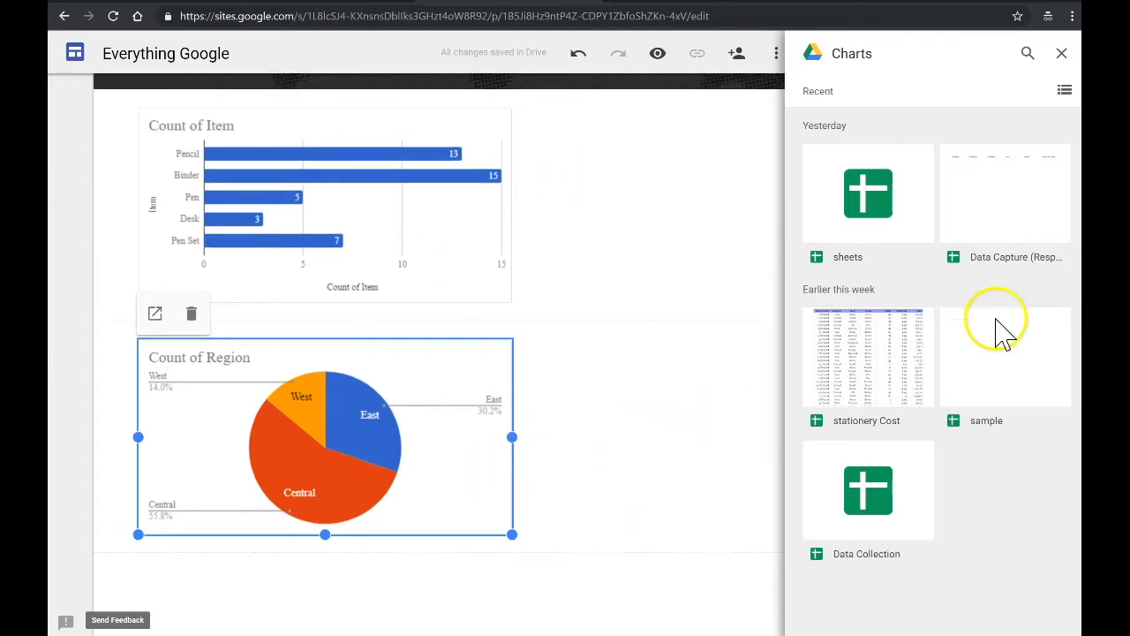
pyautogui.click(1062, 55)
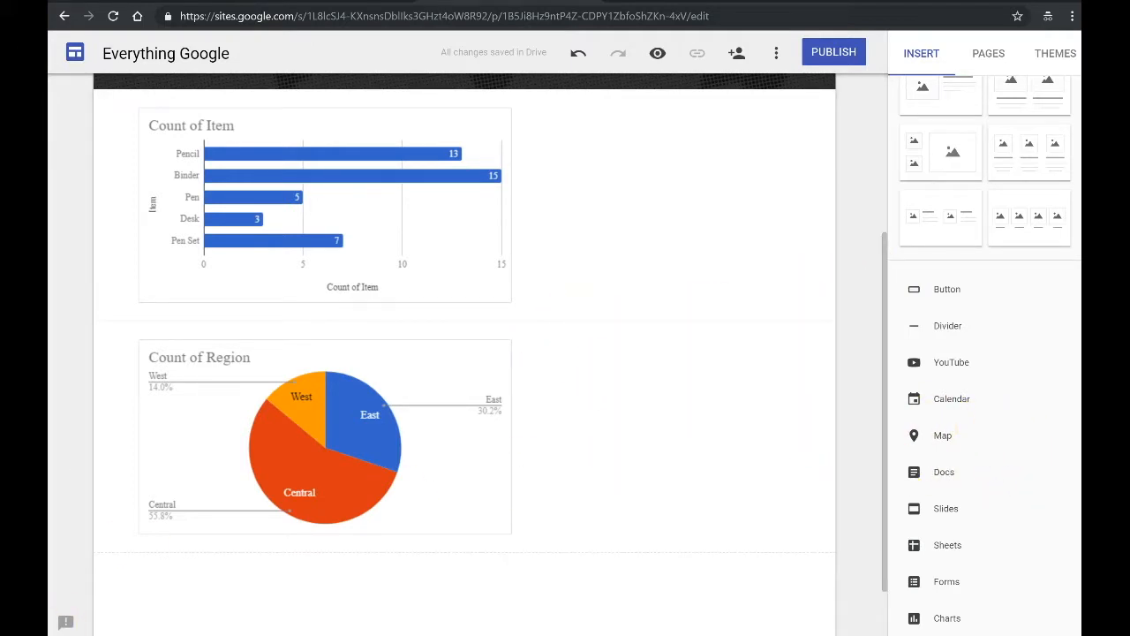
# - Insert a button named Calendar that links to the Calendar page and move its section above the two charts
pyautogui.click(962, 305)
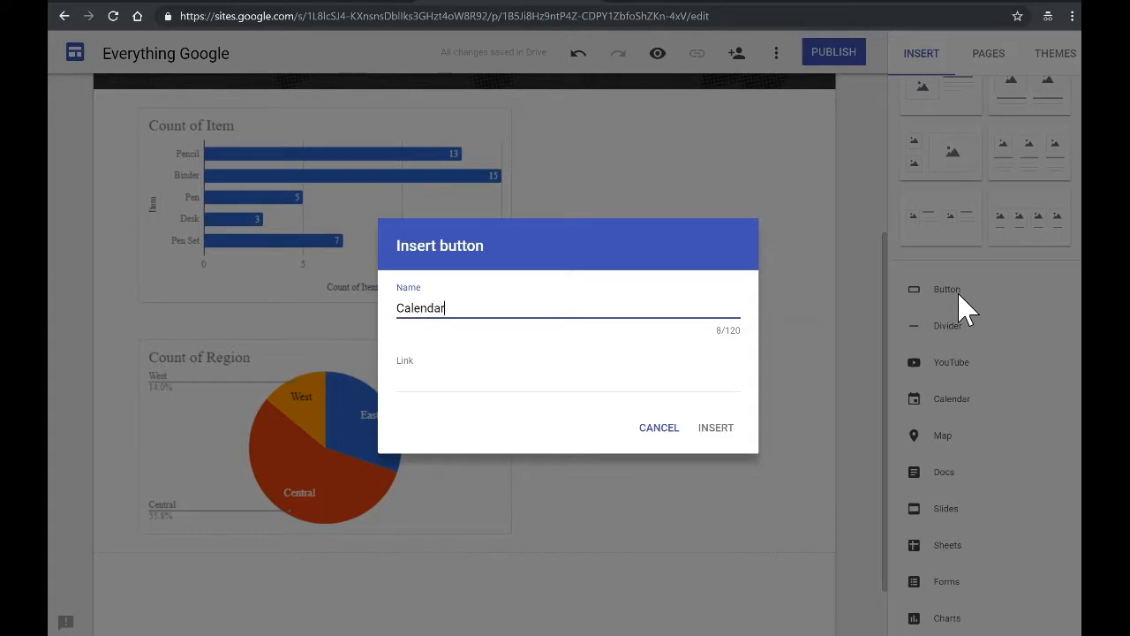
pyautogui.click(482, 379)
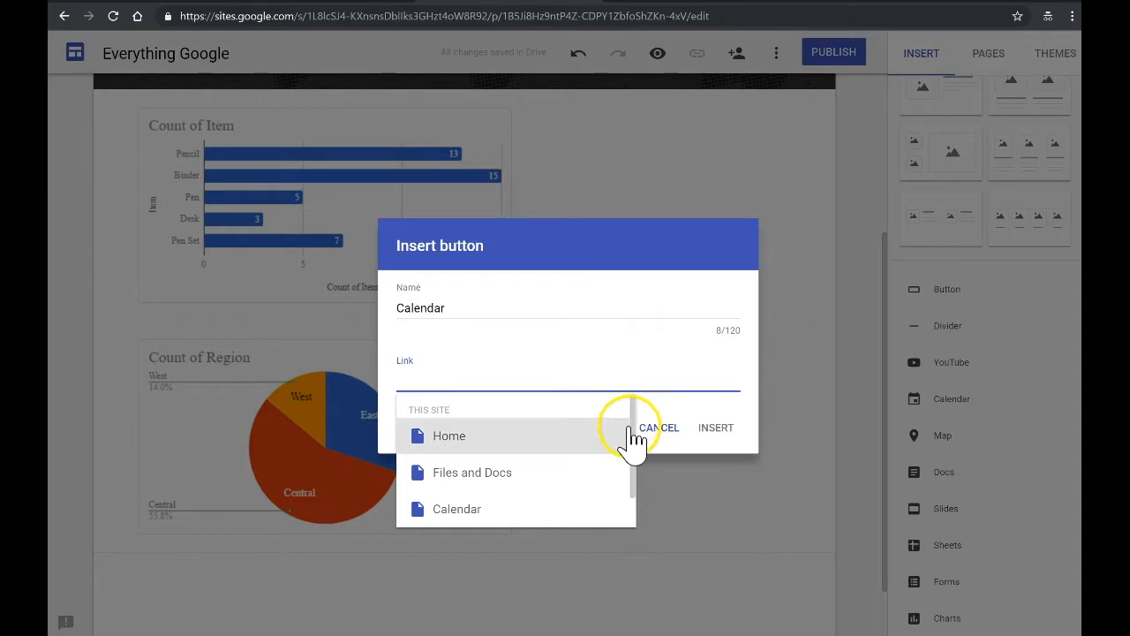
pyautogui.moveTo(631, 416); pyautogui.dragTo(638, 455)
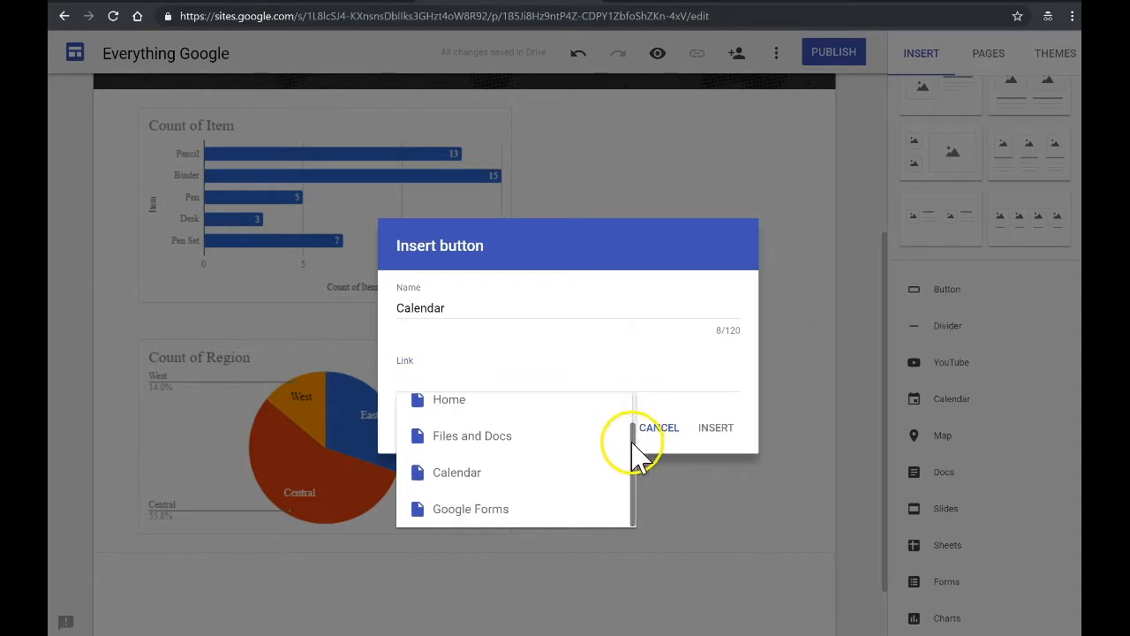
pyautogui.click(493, 477)
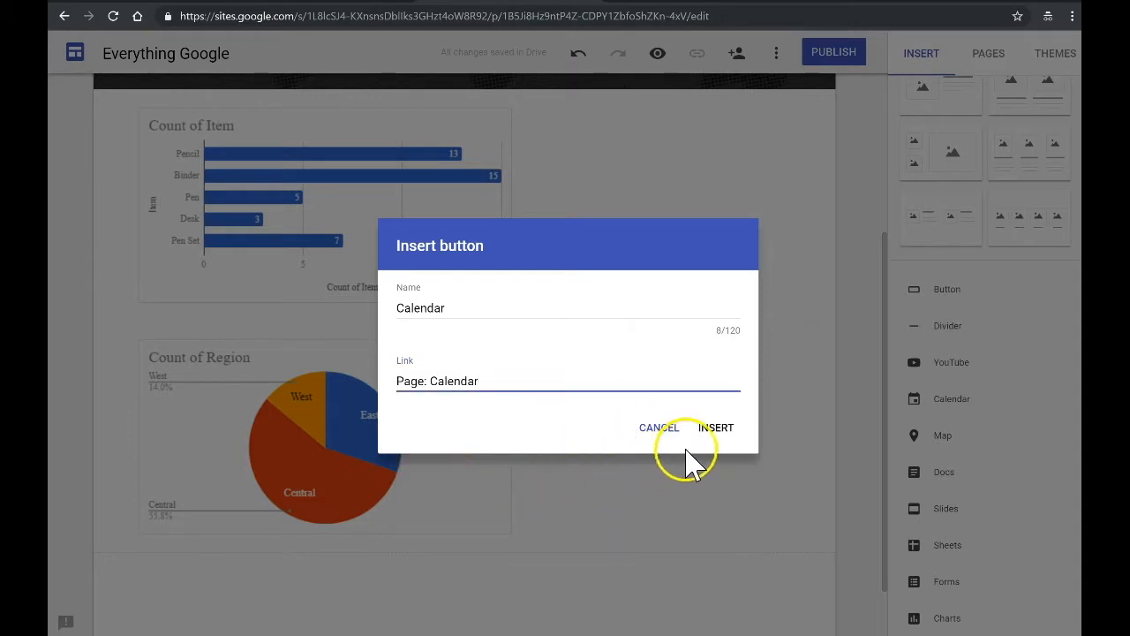
pyautogui.click(715, 429)
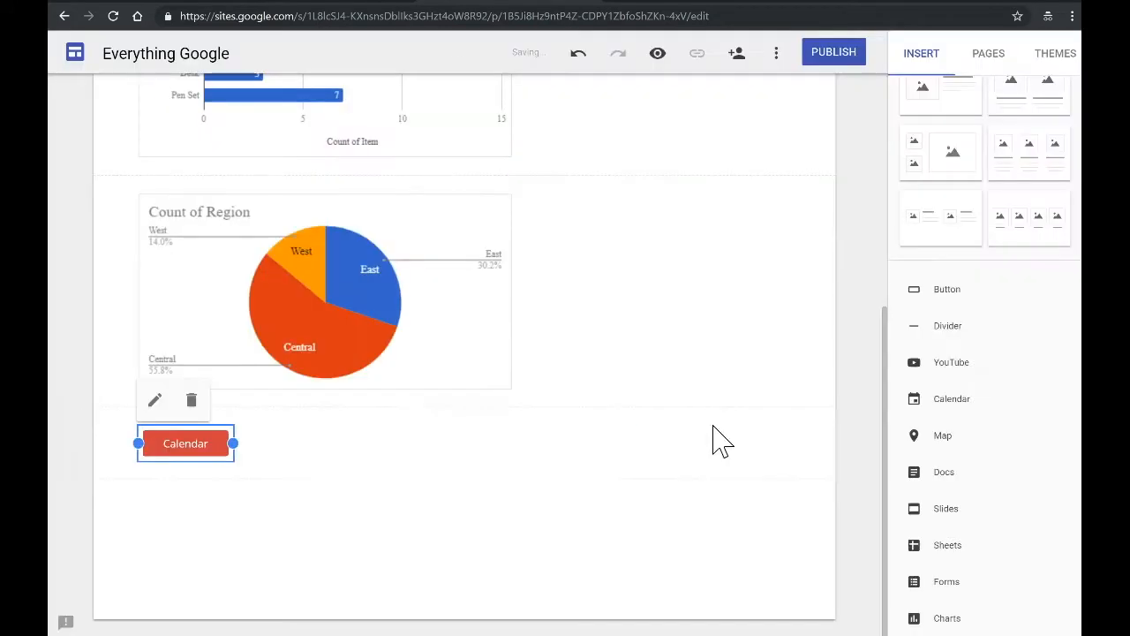
pyautogui.moveTo(98, 441); pyautogui.dragTo(112, 262)
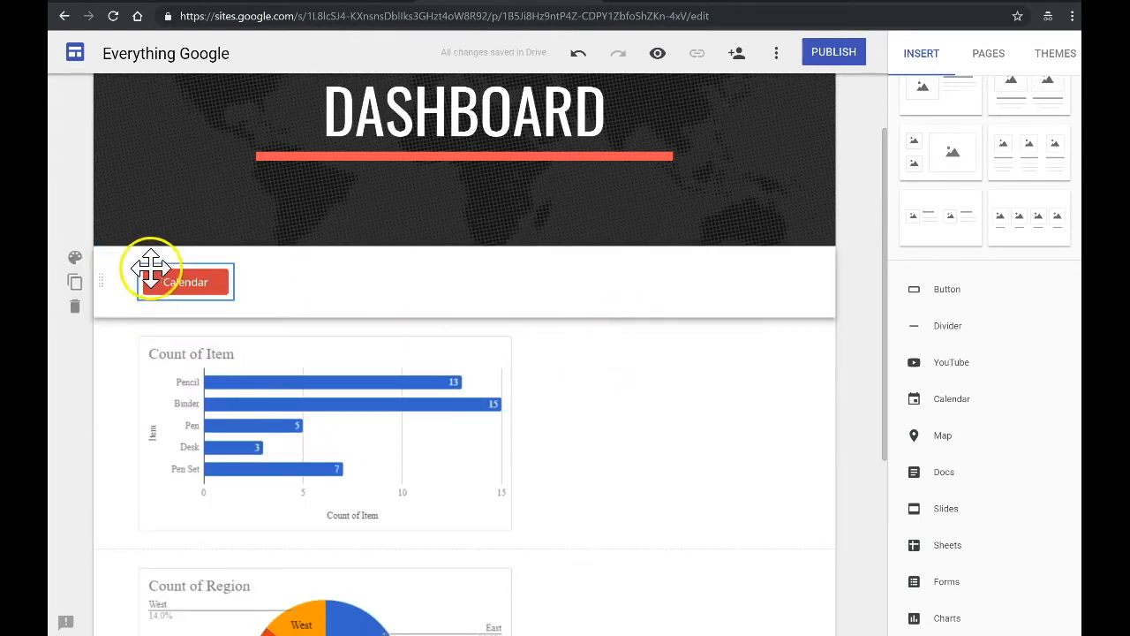
# - Preview the Dashboard page, test the Calendar button's link, and return to the editor
pyautogui.click(658, 54)
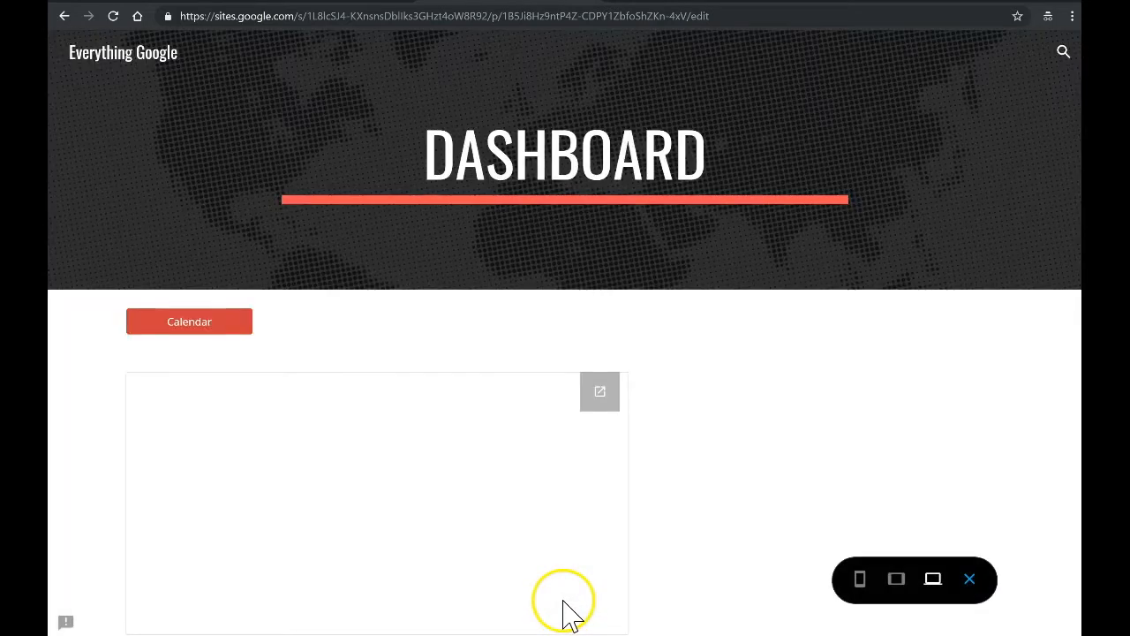
pyautogui.click(198, 331)
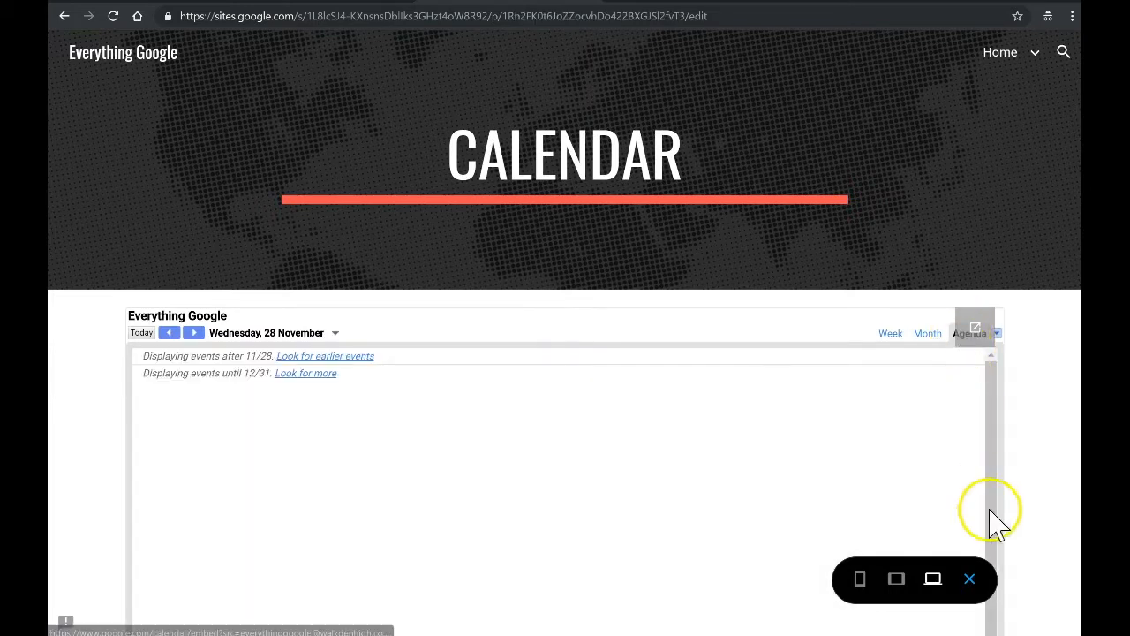
pyautogui.click(978, 583)
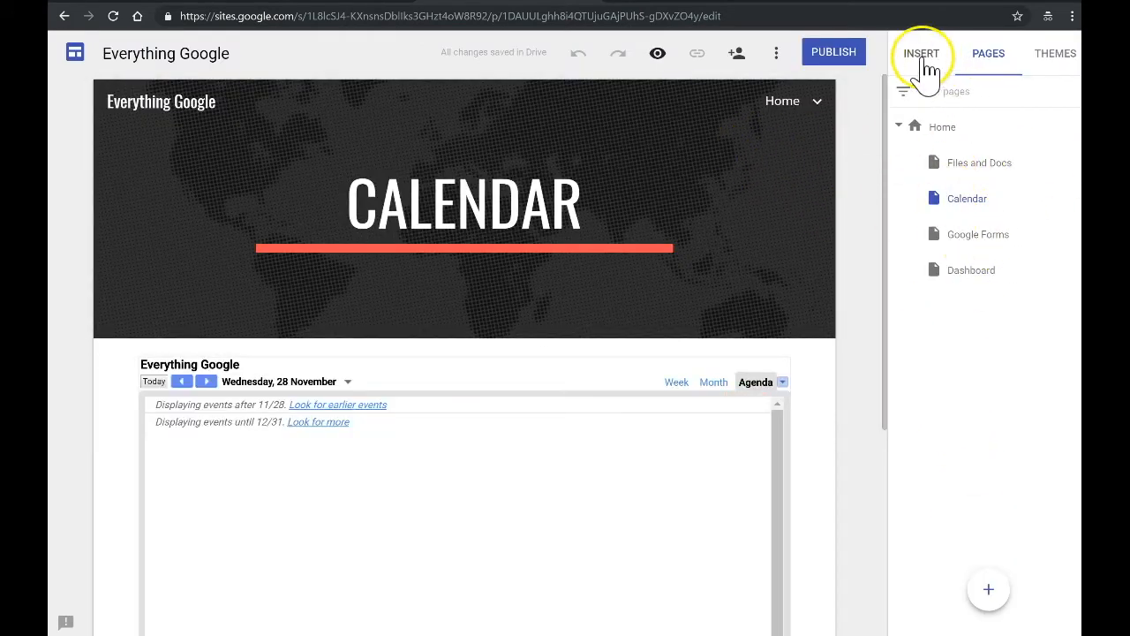
# - Publish the site with the web address demosite
pyautogui.click(921, 55)
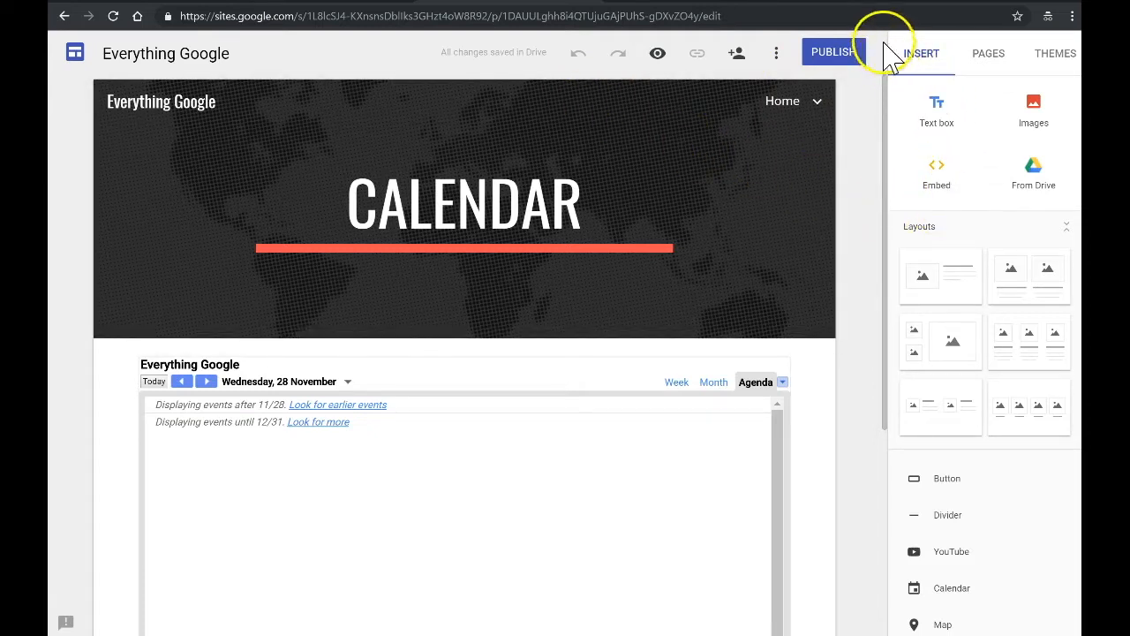
pyautogui.click(833, 54)
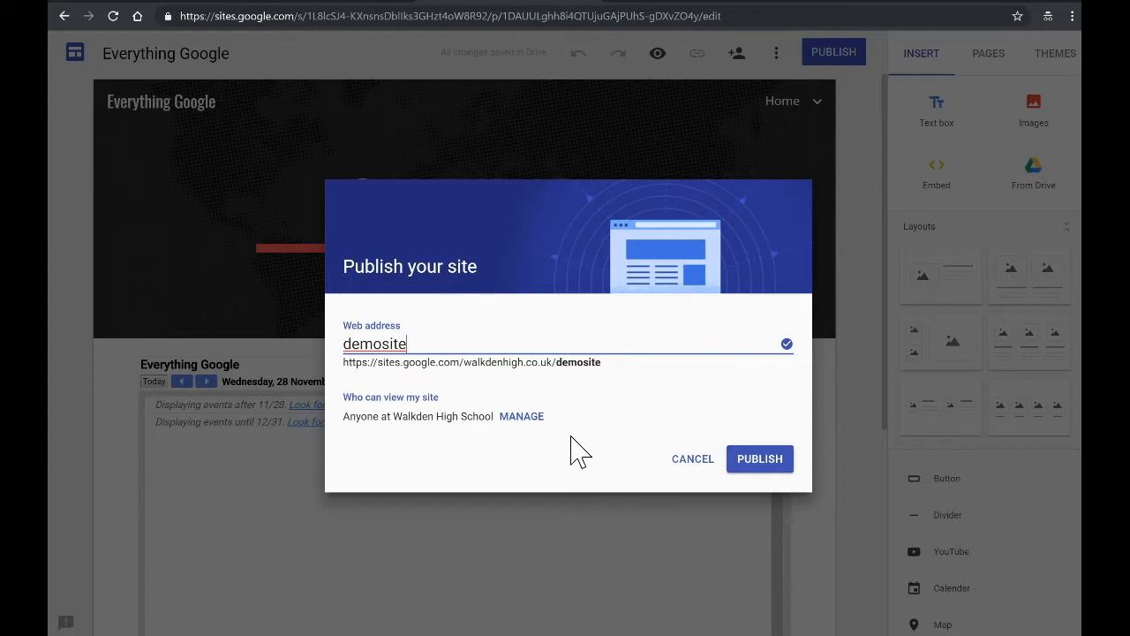
pyautogui.click(761, 459)
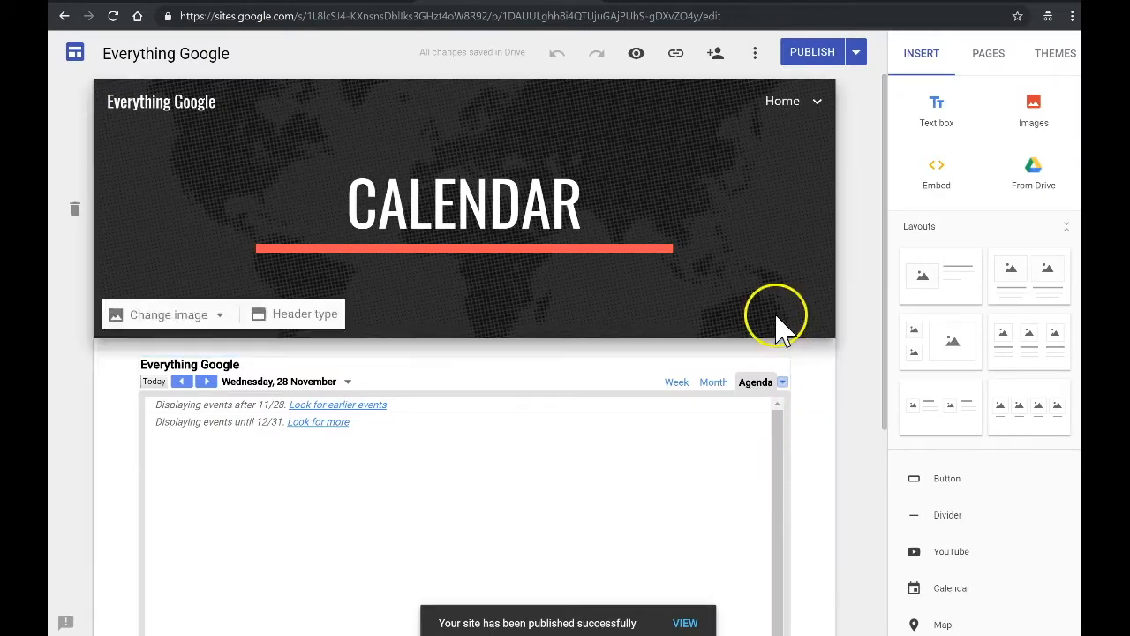
# - Copy the published site link and review who has access in the sharing settings
pyautogui.click(675, 55)
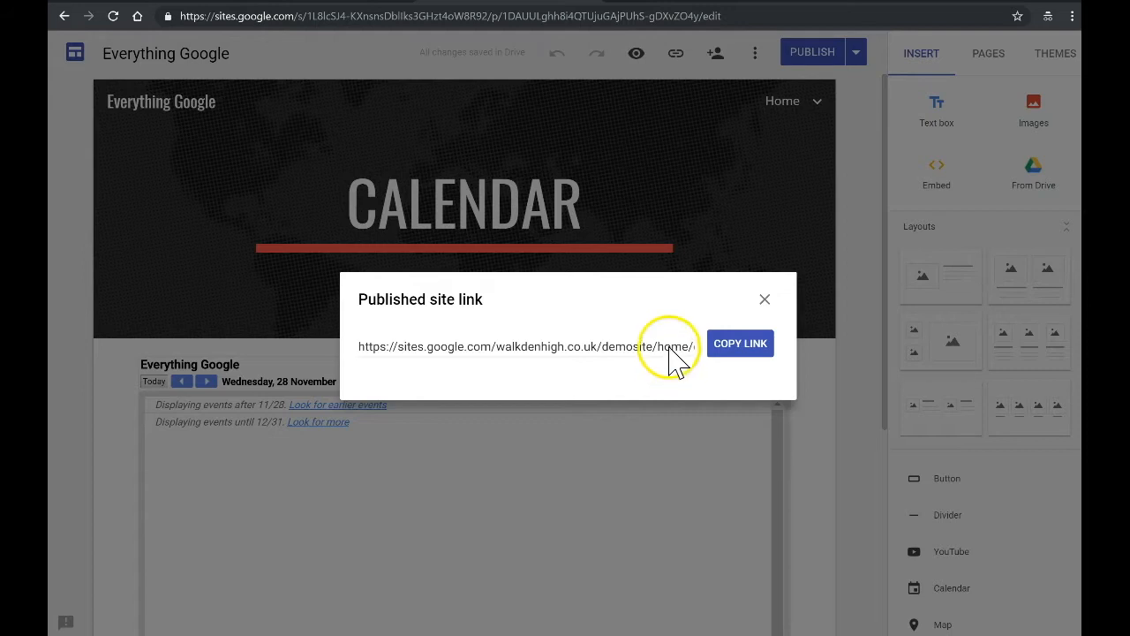
pyautogui.click(761, 352)
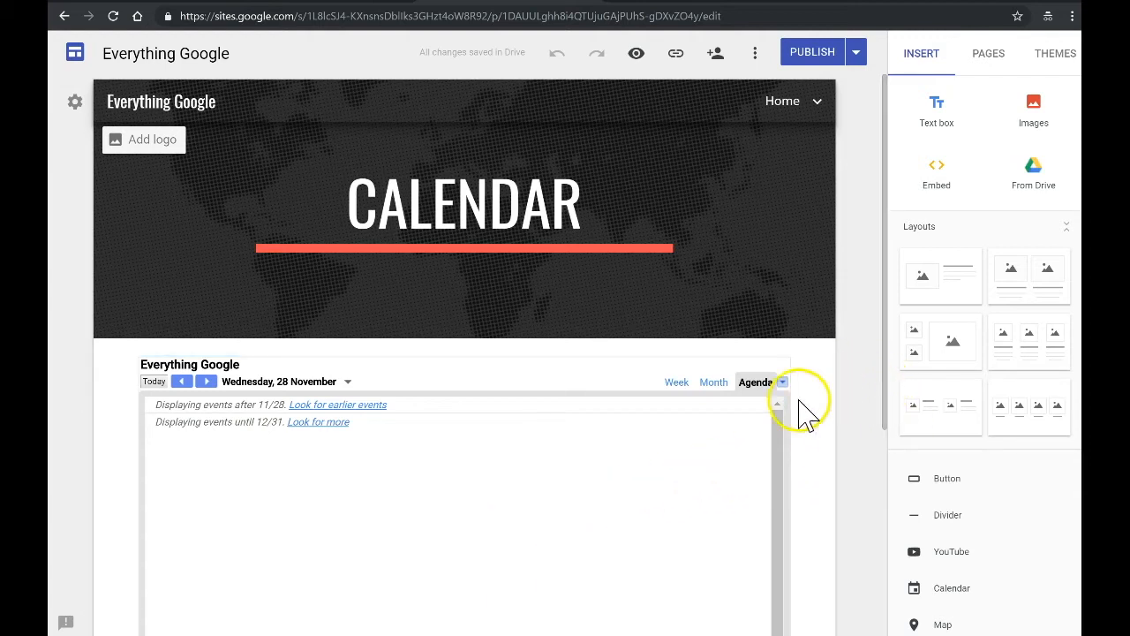
pyautogui.click(716, 55)
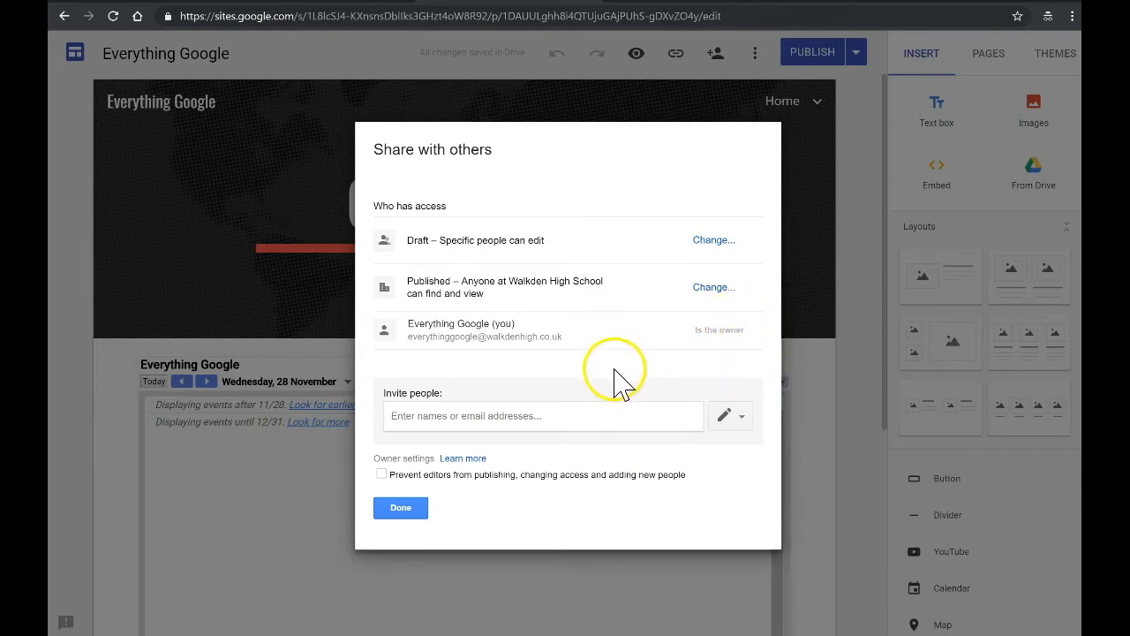
pyautogui.click(406, 513)
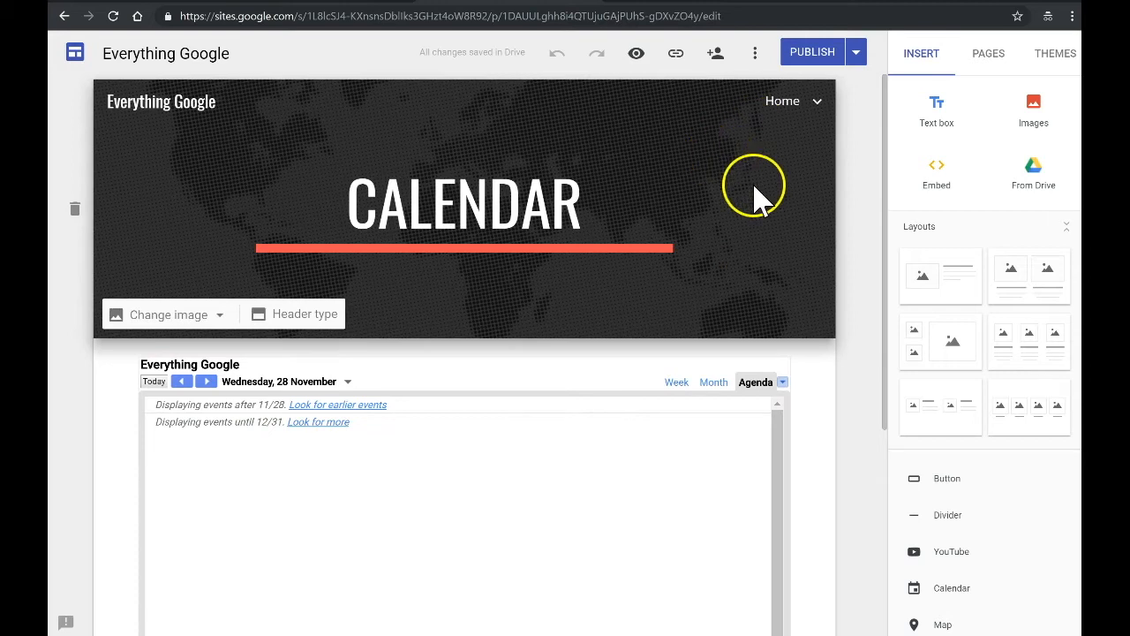
# - Preview the Calendar page, check the subpages listed under Home in the site navigation, and return to the editor
pyautogui.click(636, 57)
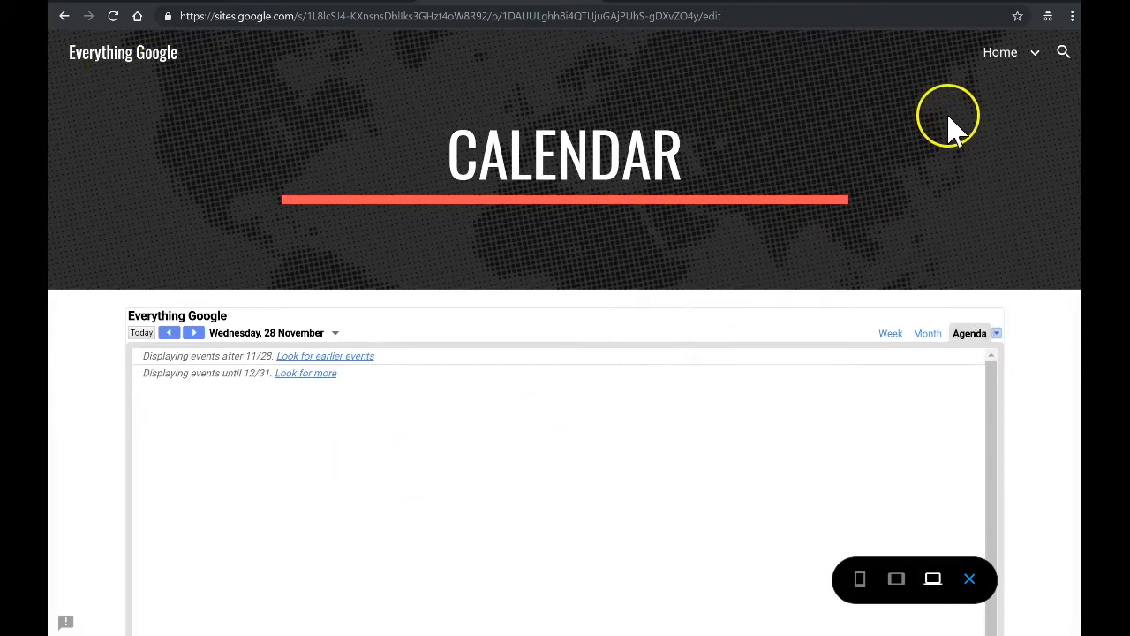
pyautogui.click(1035, 59)
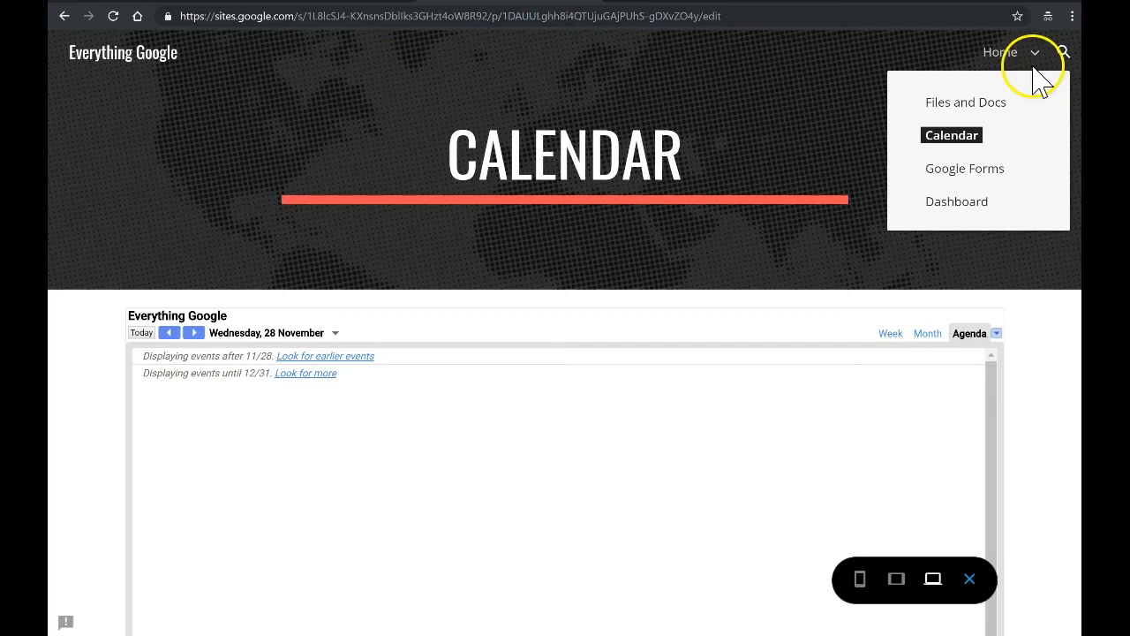
pyautogui.click(1035, 57)
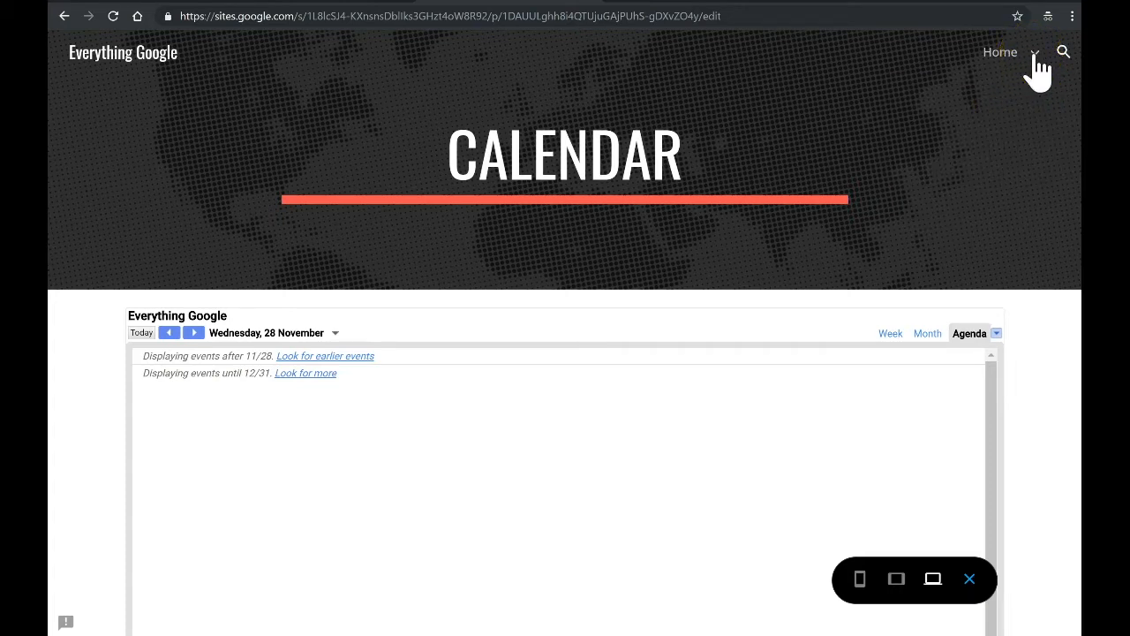
pyautogui.click(1038, 60)
pyautogui.click(972, 583)
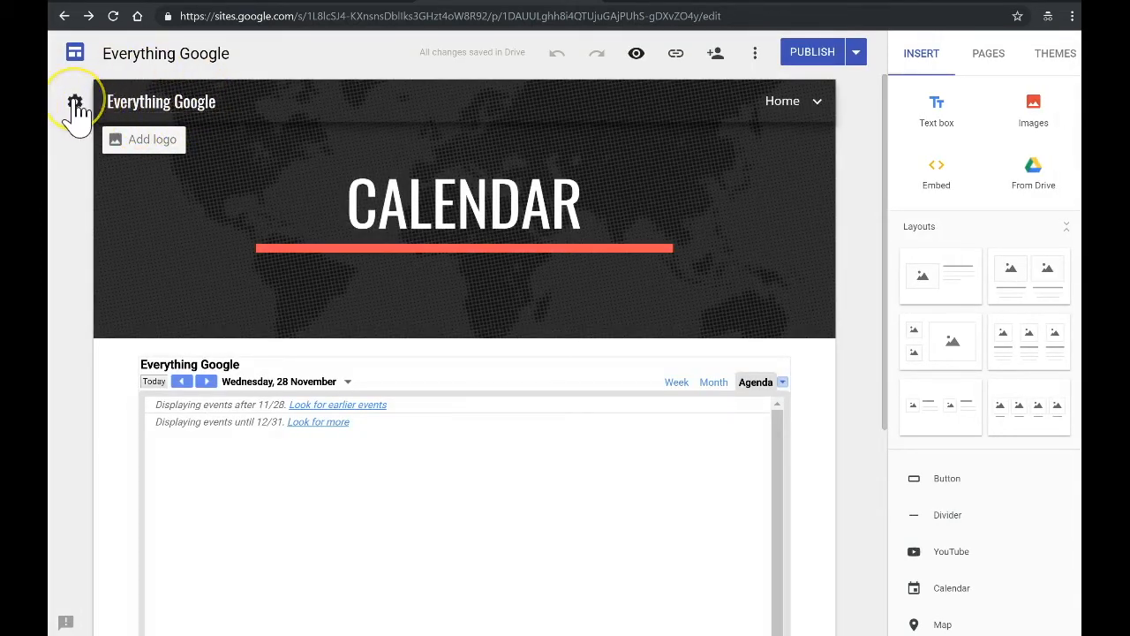
# - Change the site's navigation mode to Side navigation and preview the resulting page layout
pyautogui.click(75, 103)
pyautogui.click(146, 189)
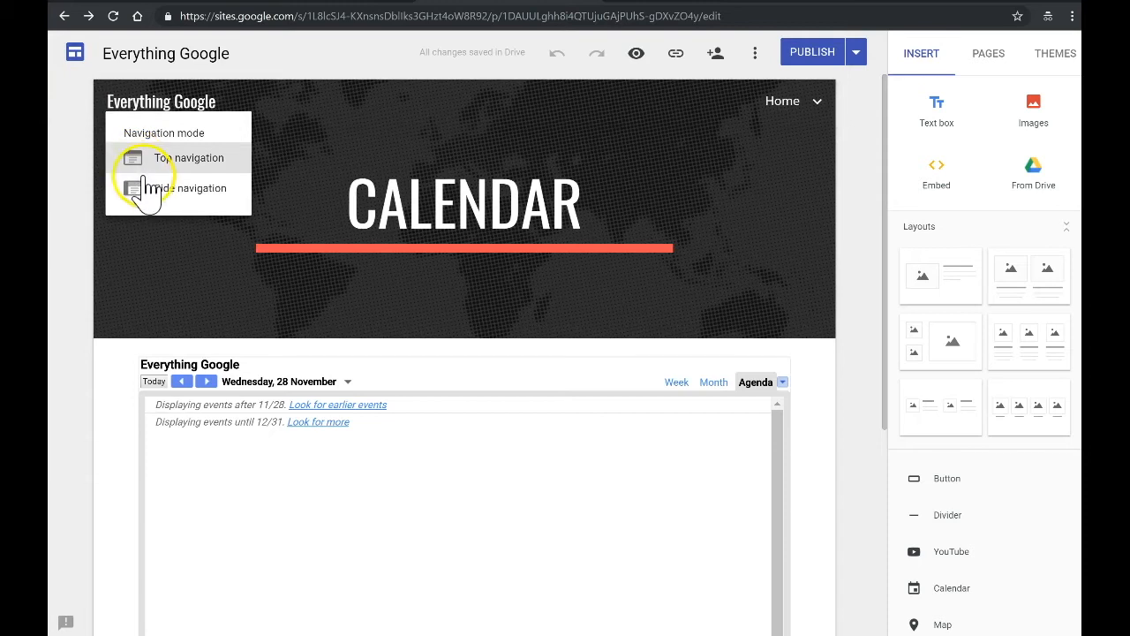
pyautogui.click(195, 190)
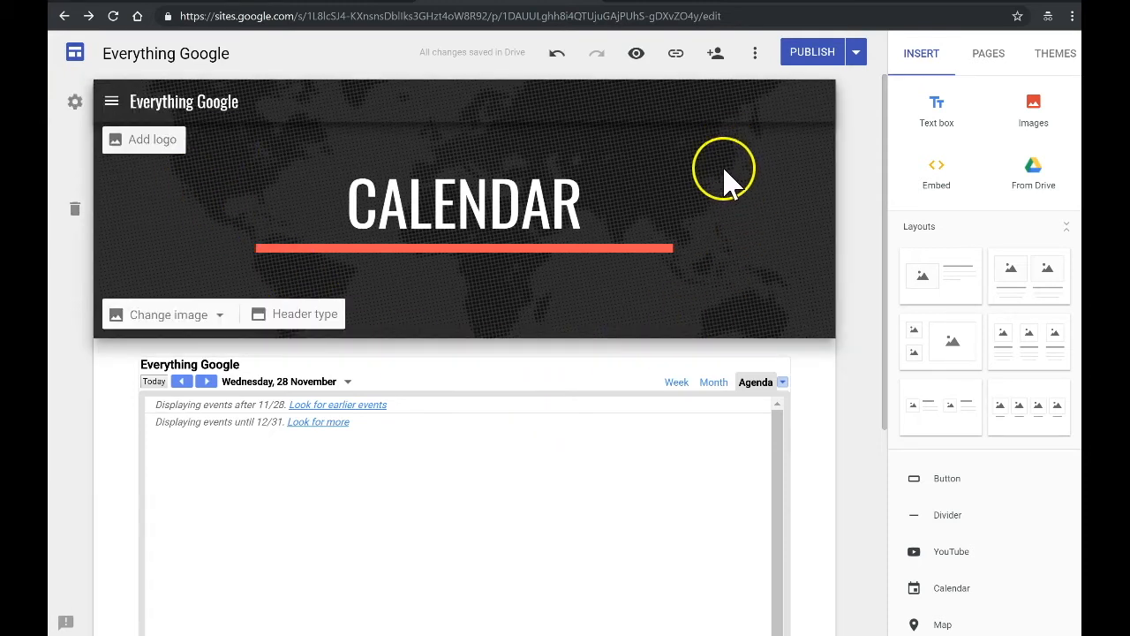
pyautogui.click(637, 54)
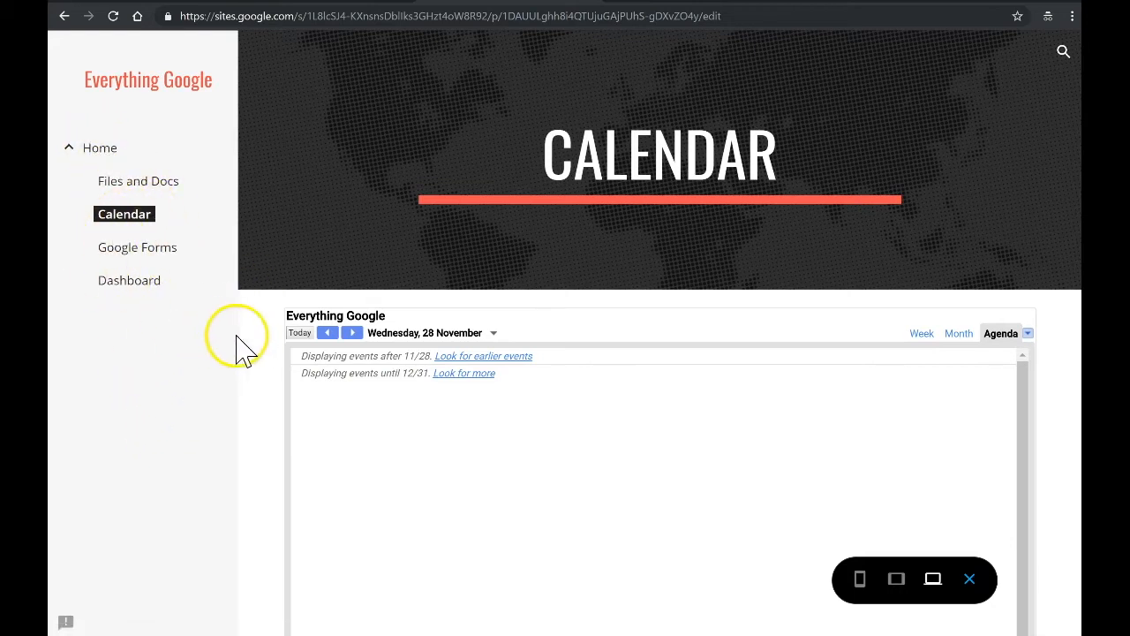
pyautogui.click(972, 581)
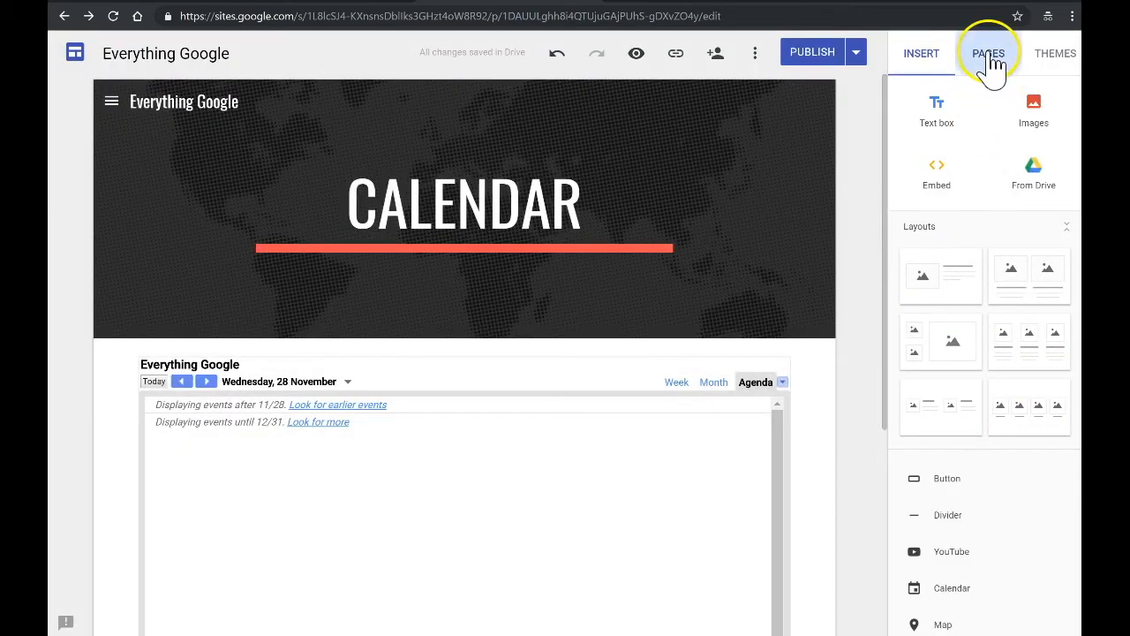
# - Move the Dashboard page to first place among Home's subpages and republish the site
pyautogui.click(989, 60)
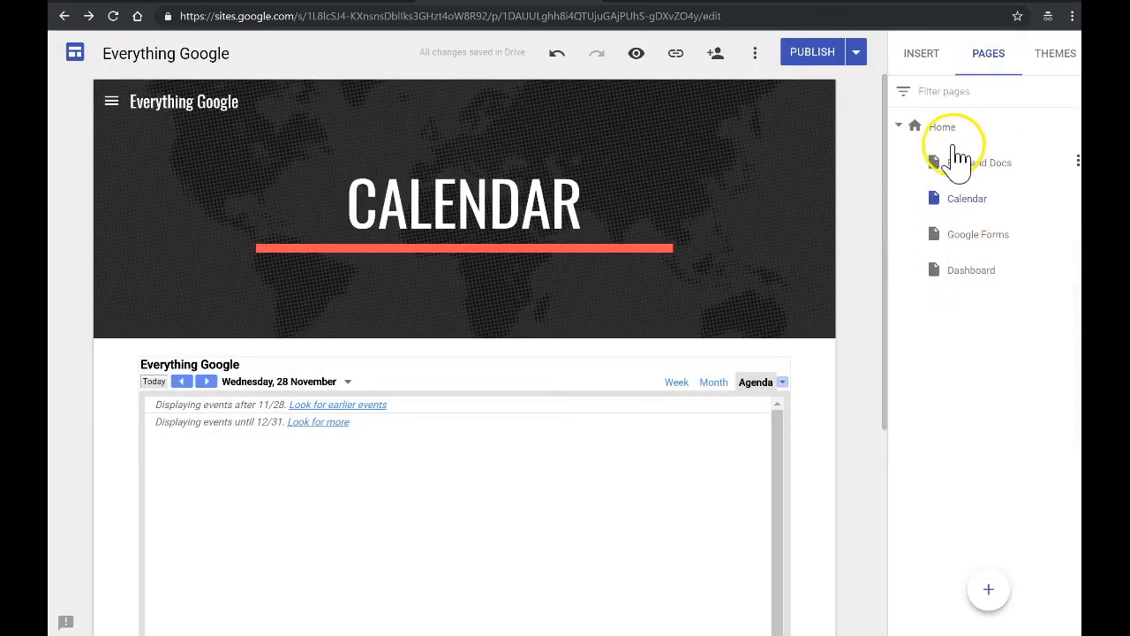
pyautogui.moveTo(970, 275); pyautogui.dragTo(970, 166)
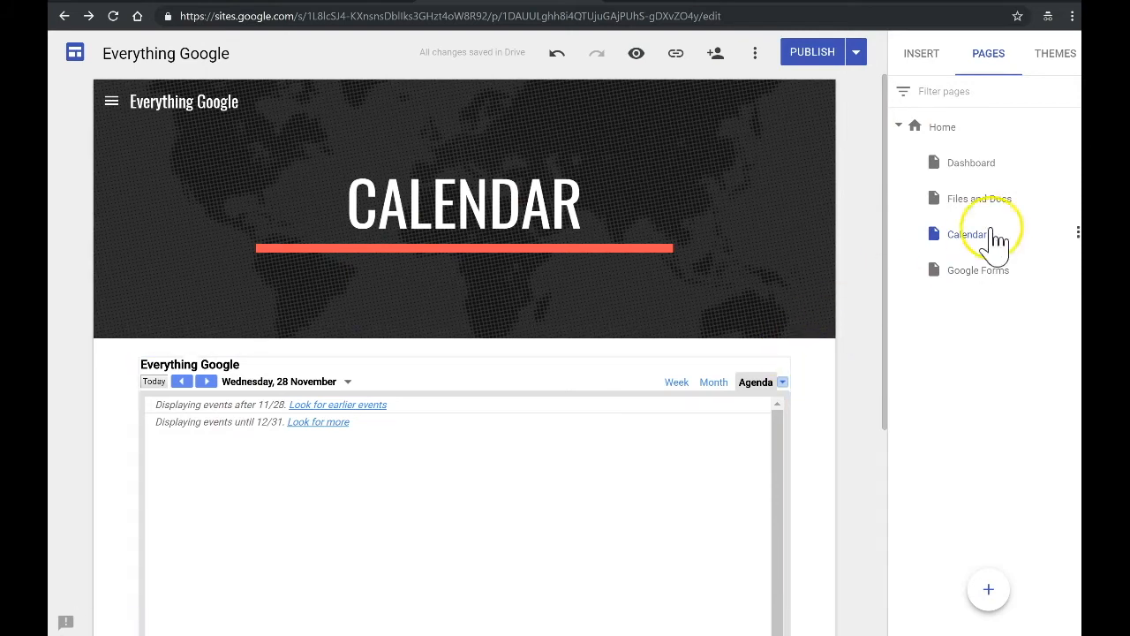
pyautogui.click(816, 53)
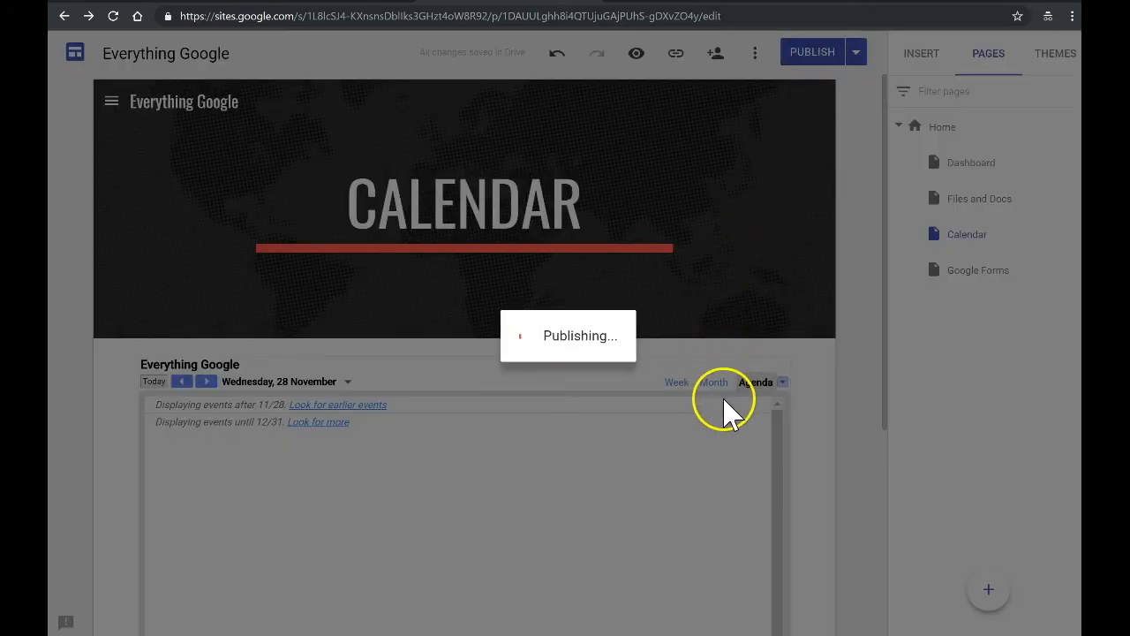